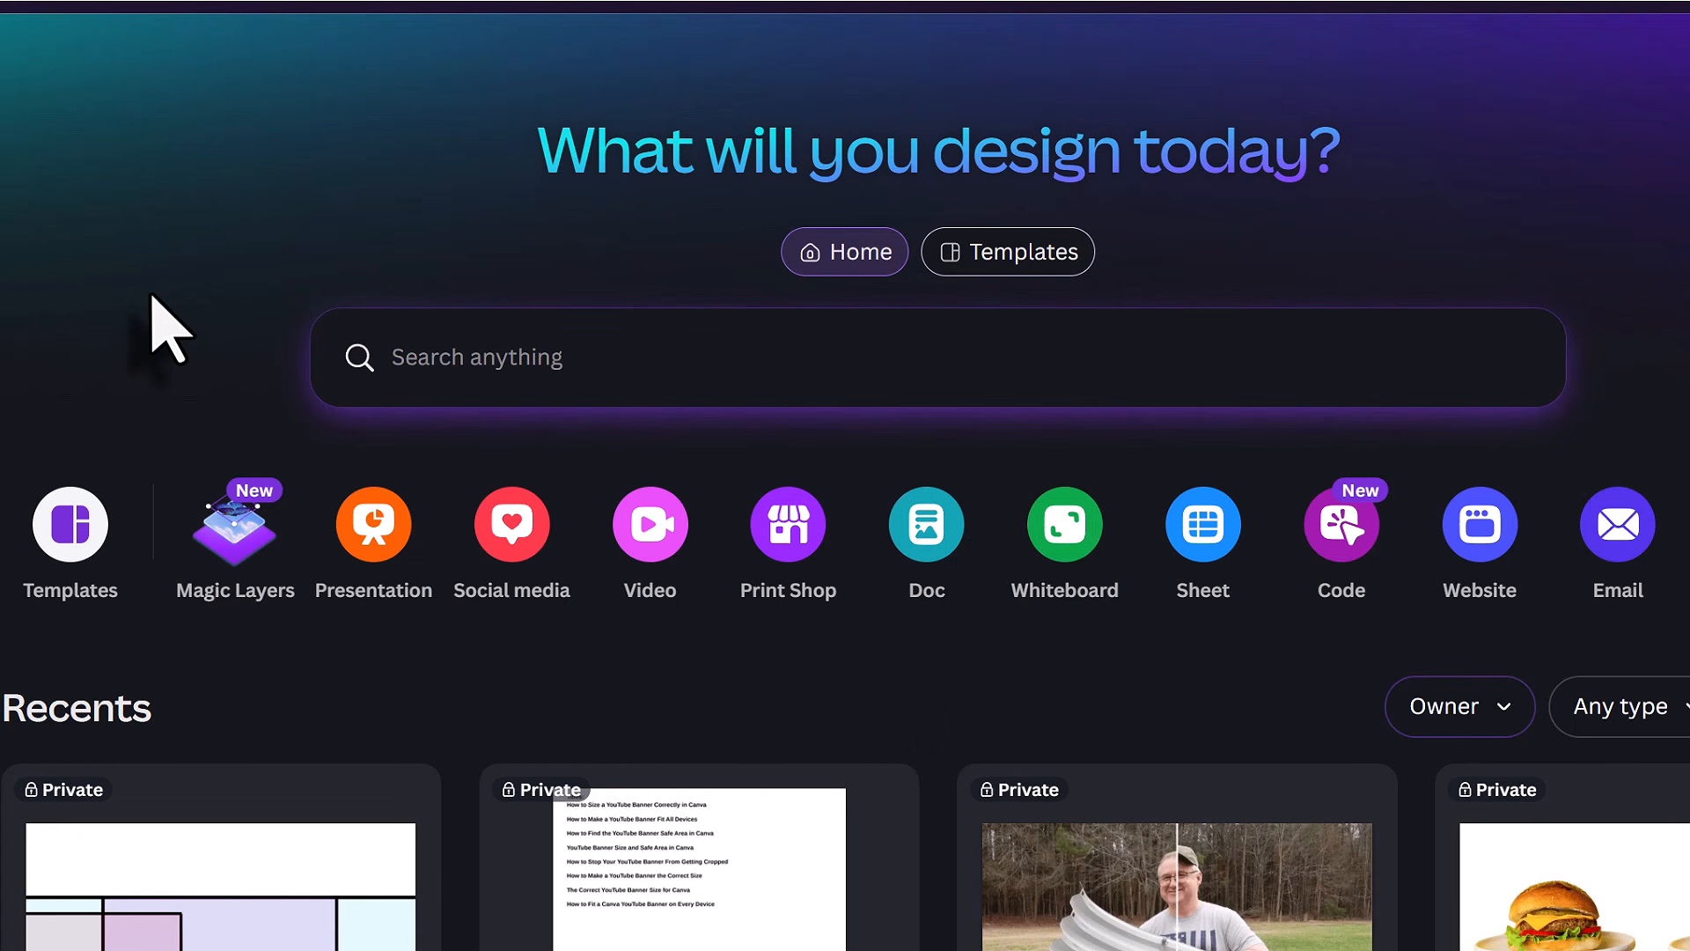
Search the templates for "YouTube Banner" and create a blank YouTube banner design.
{"action": "type", "text": "YouTube Banner"}
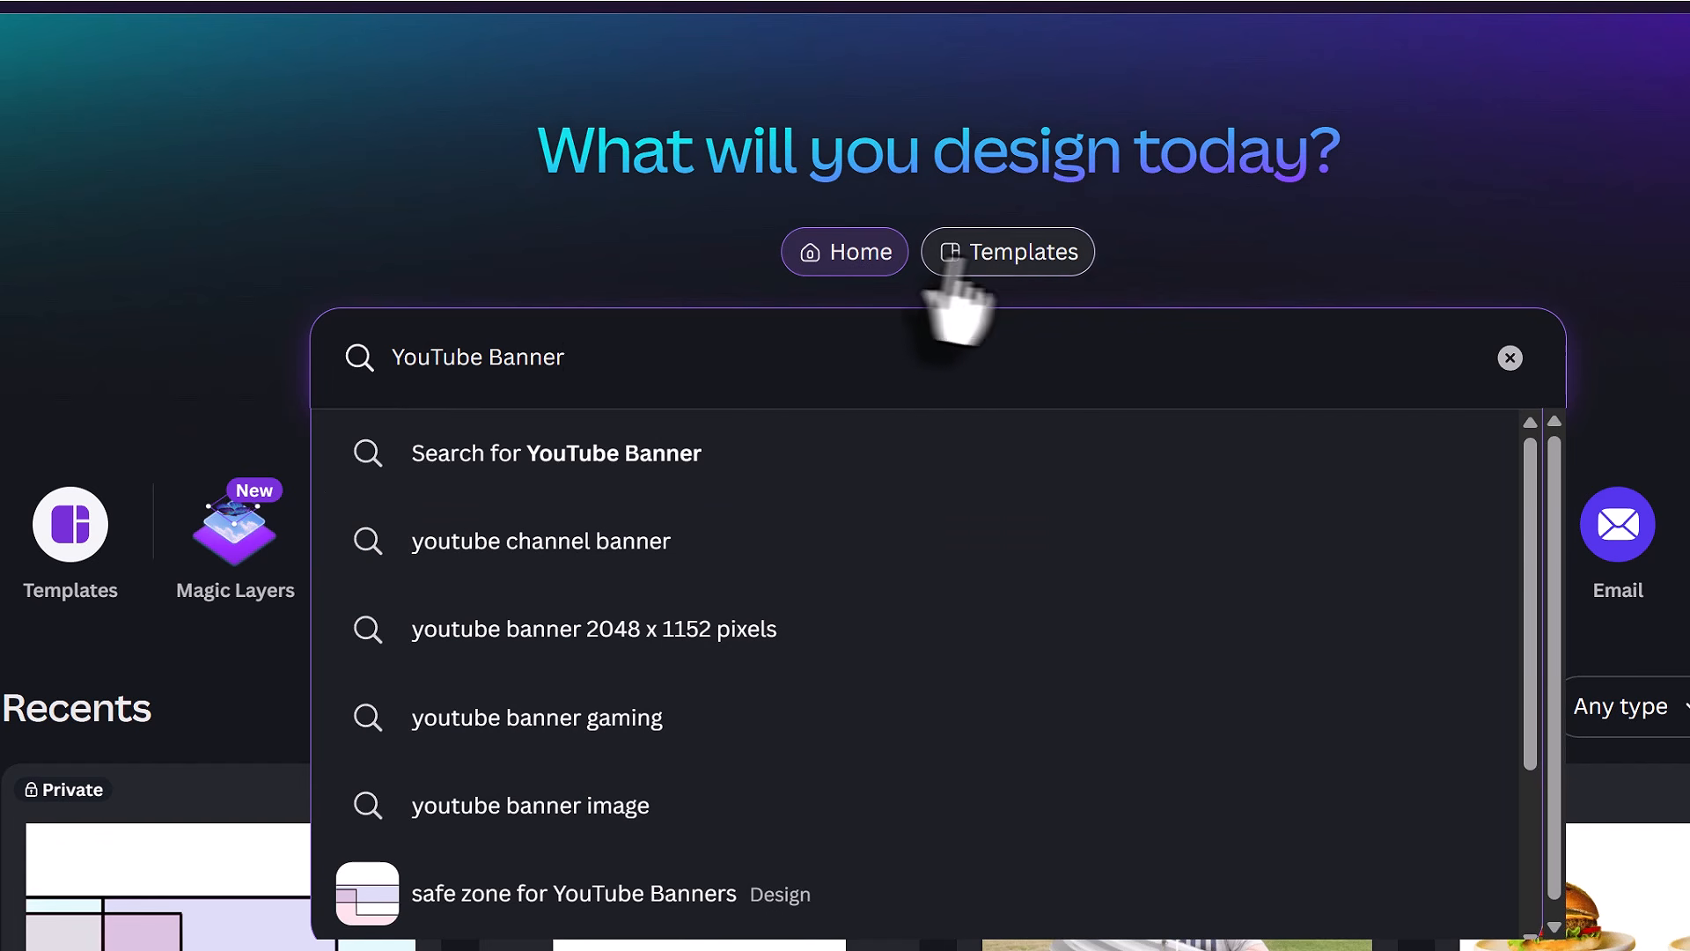
{"action": "left_click", "coordinate": [1039, 264]}
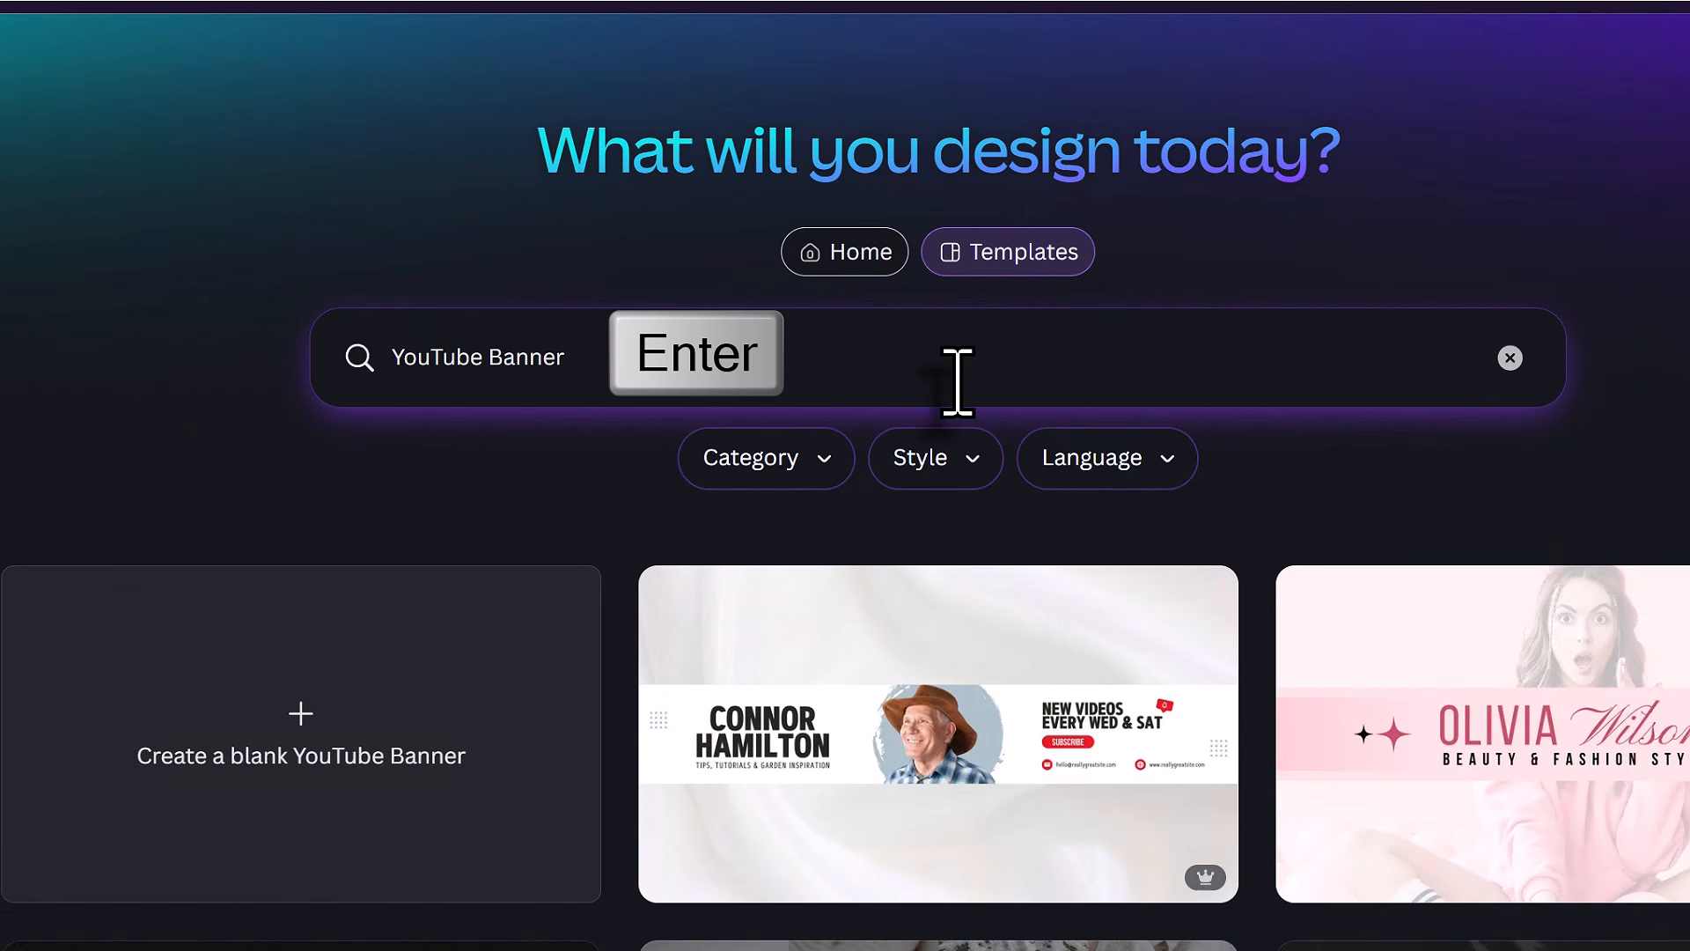
{"action": "left_click", "coordinate": [295, 753]}
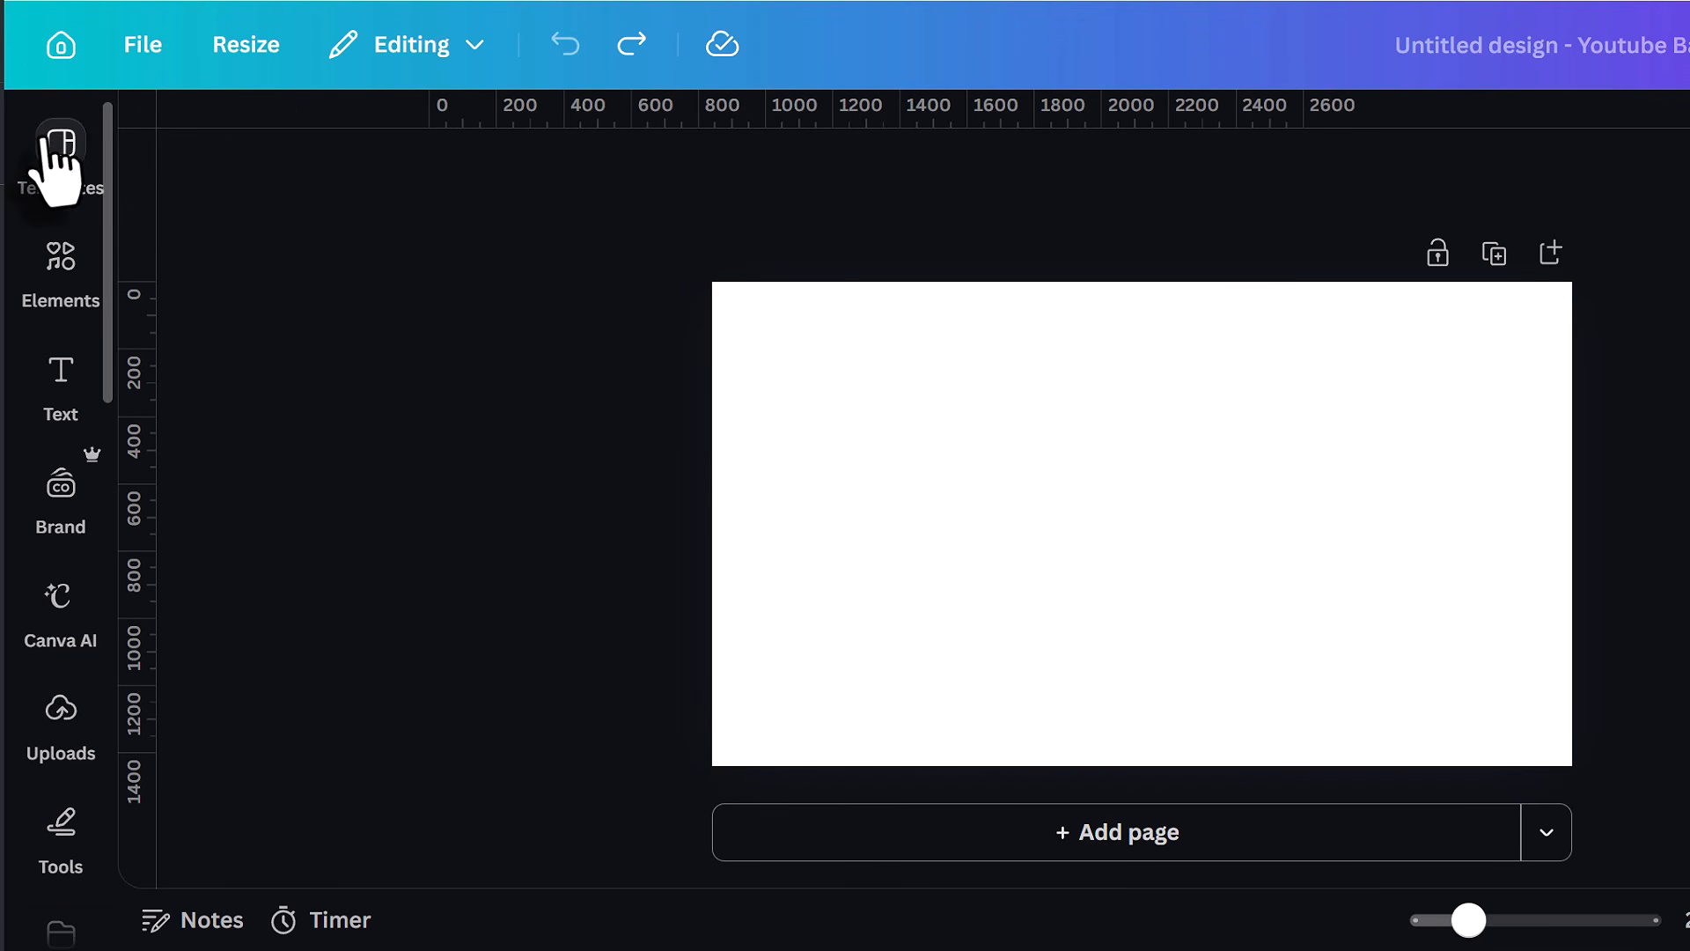
Try a garden-tips banner template, replace it with the brown and green gardening channel template on page 1, and close the template list.
{"action": "left_click", "coordinate": [56, 146]}
{"action": "left_click", "coordinate": [237, 453]}
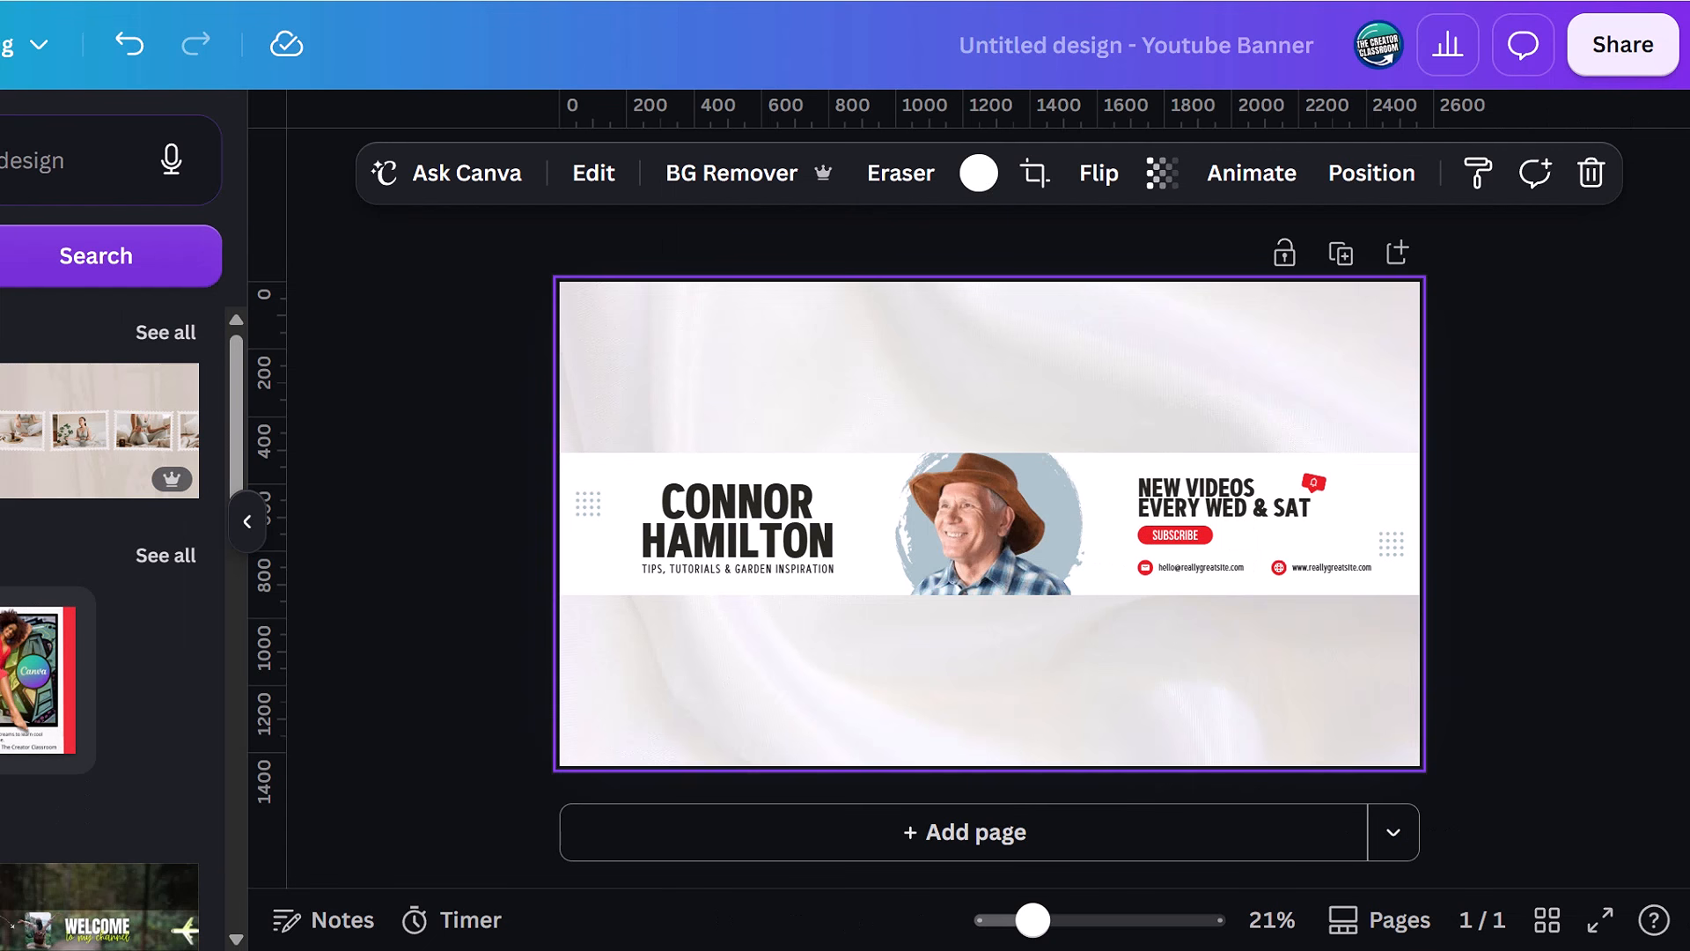
{"action": "left_click", "coordinate": [74, 451]}
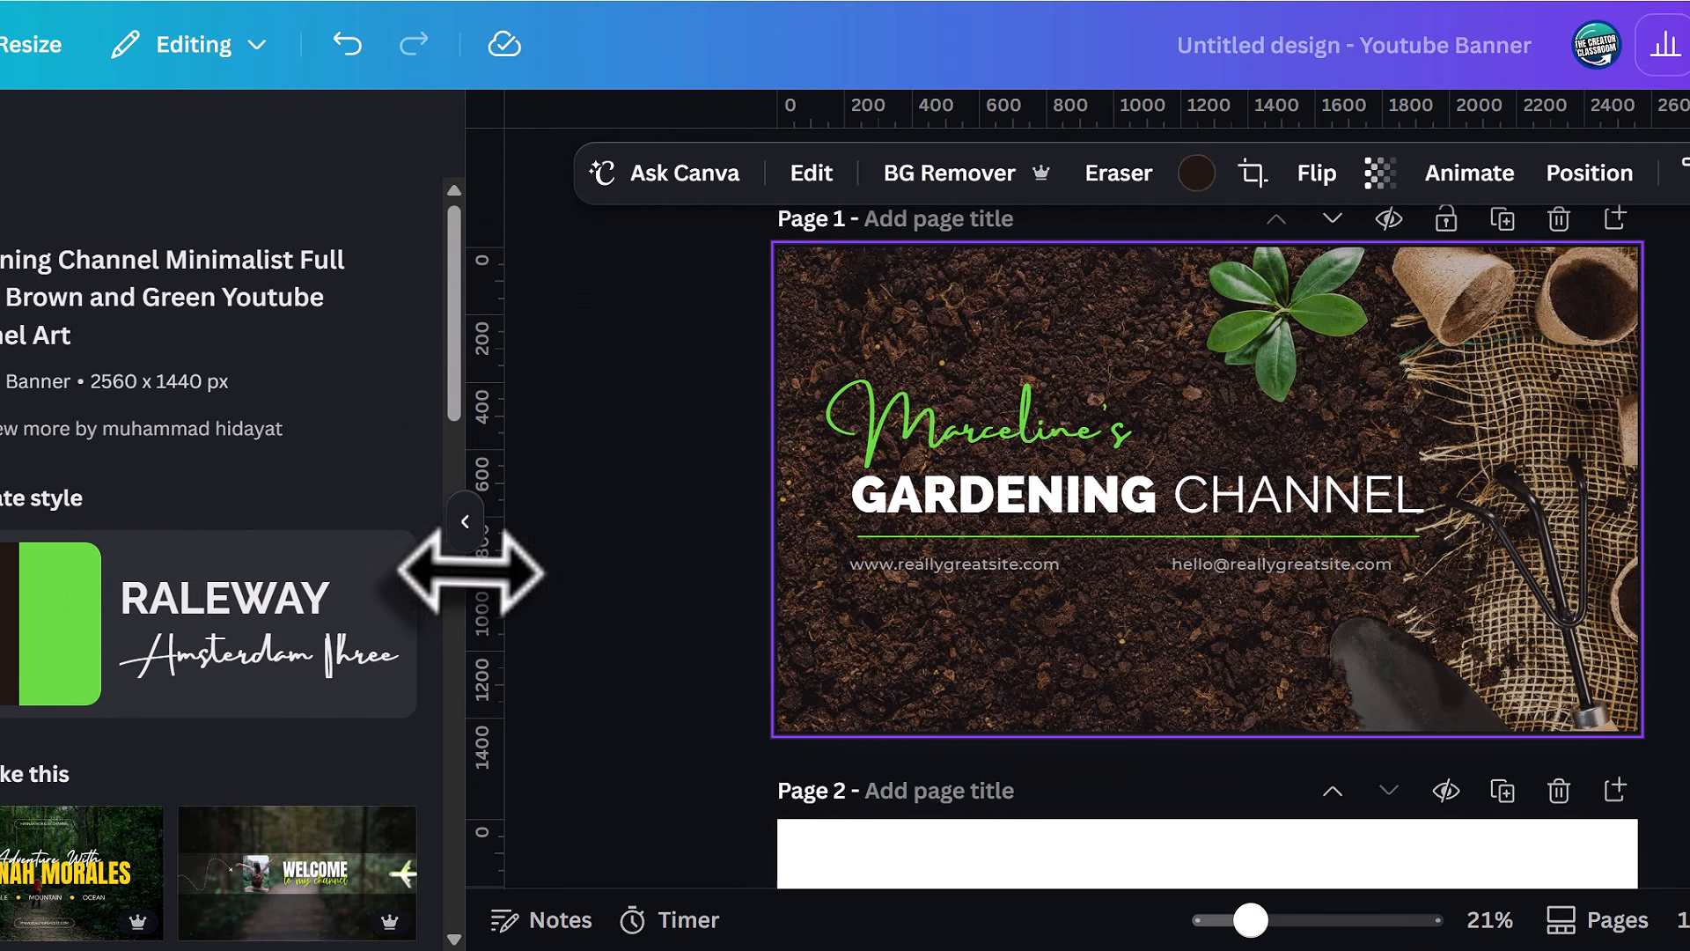
{"action": "left_click", "coordinate": [465, 521]}
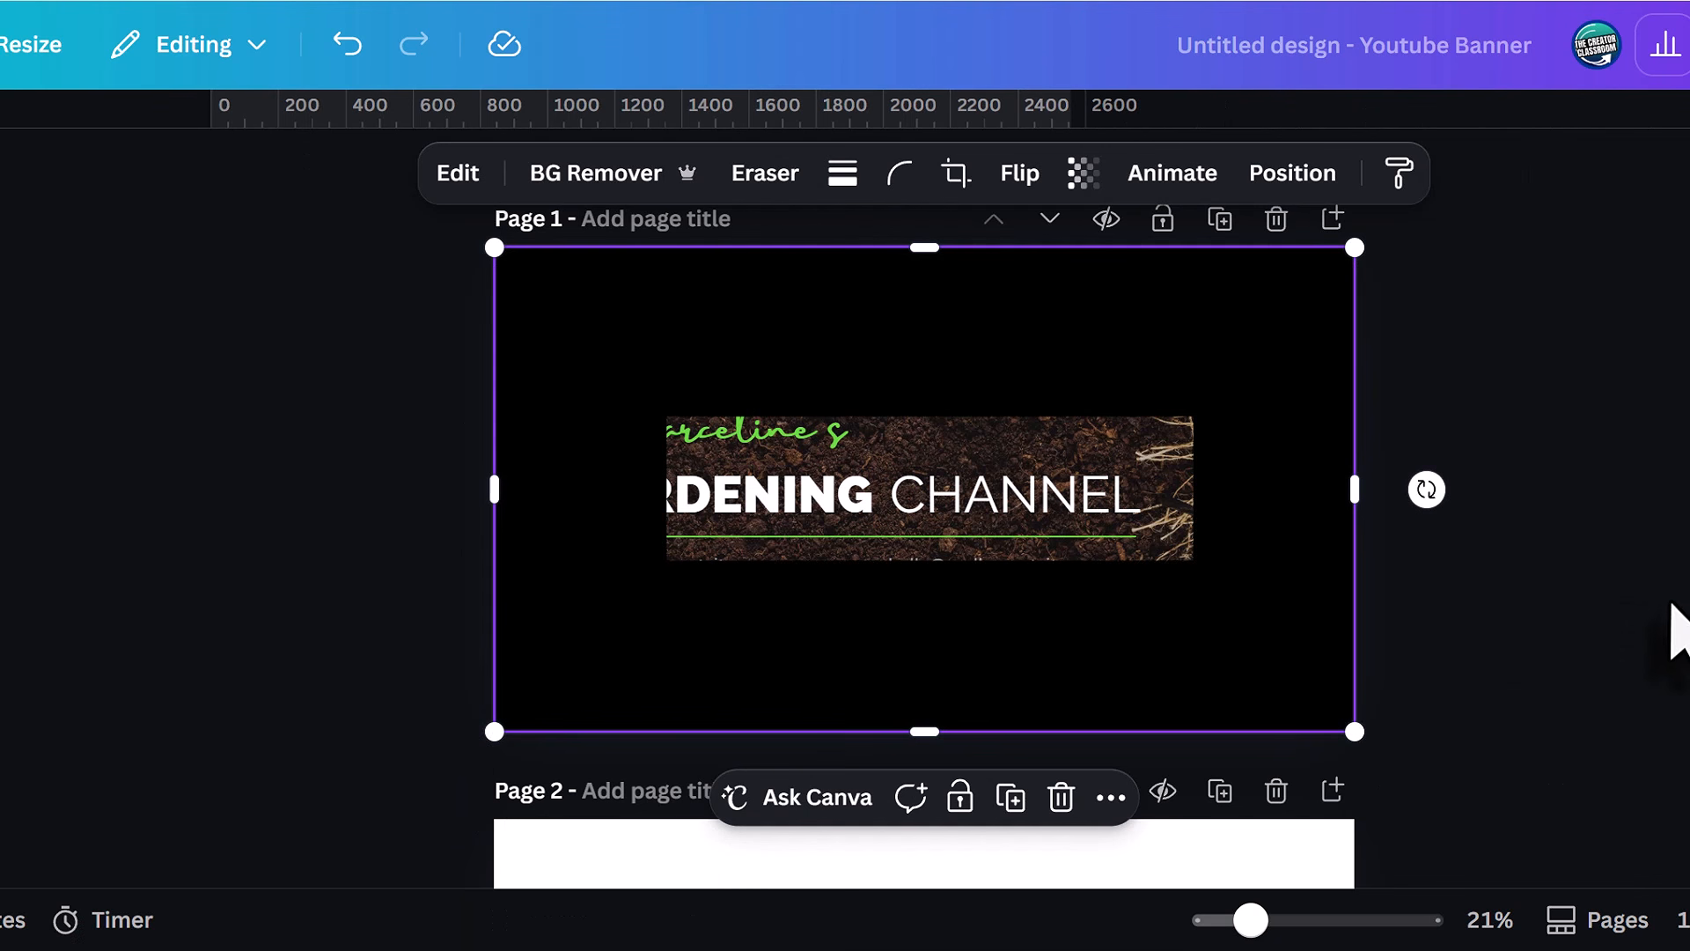
Scale down page 1's text block and shift it right, checking the fit with a temporary safe-zone overlay.
{"action": "left_click", "coordinate": [1688, 616]}
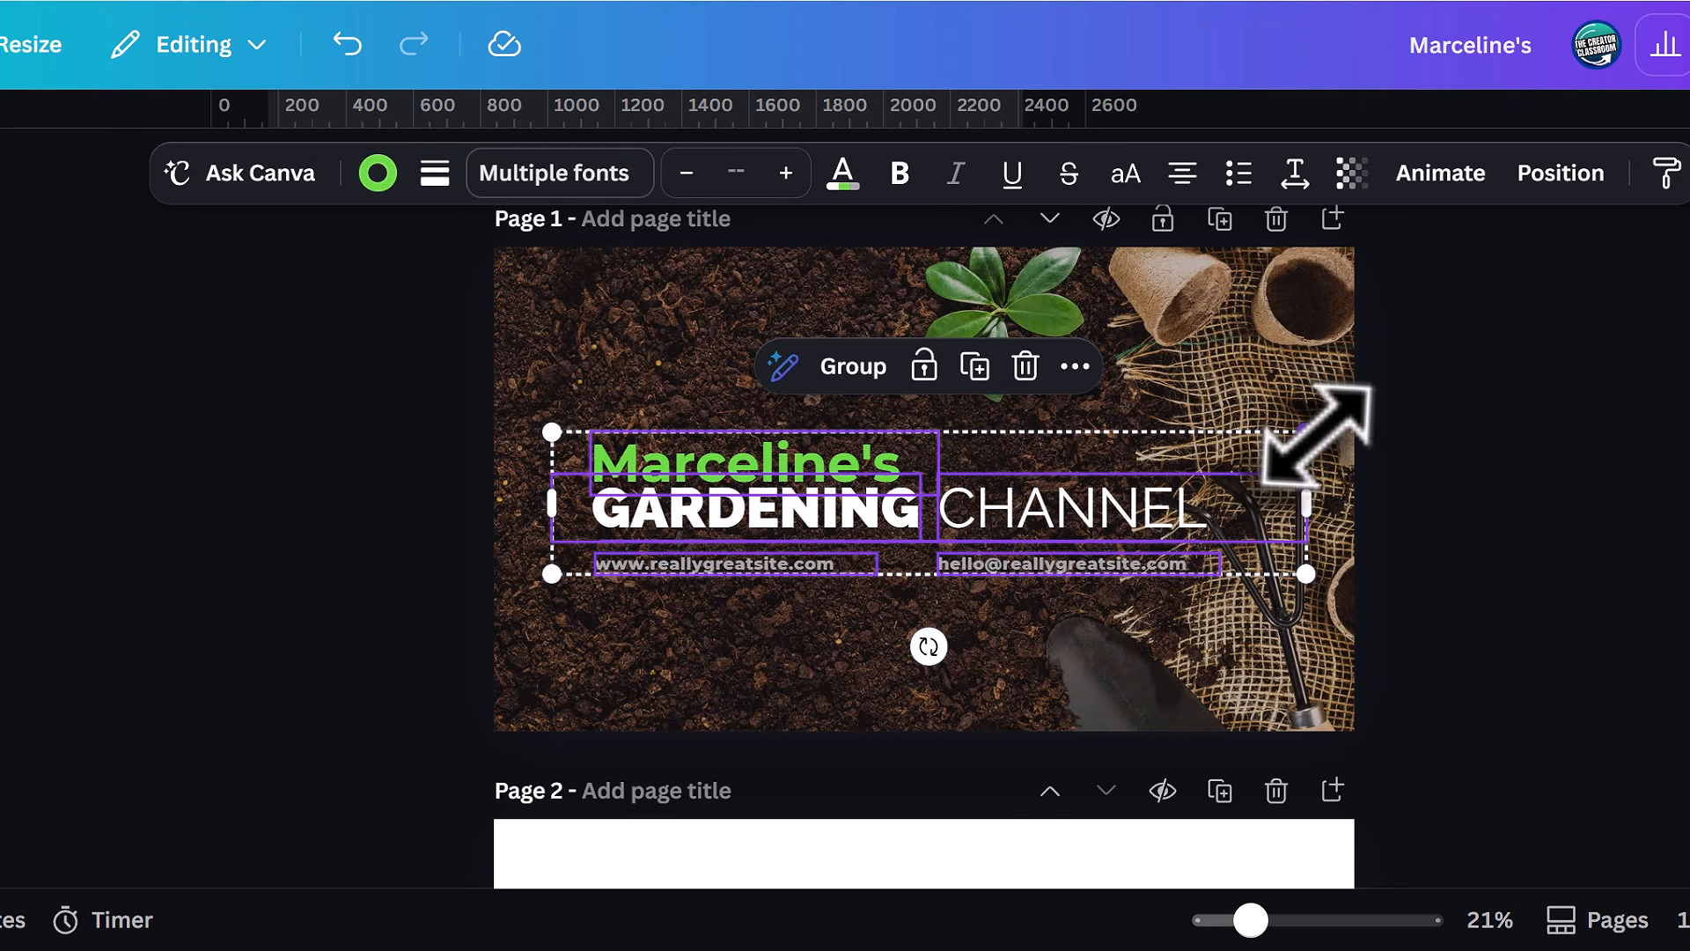
{"action": "left_click_drag", "start_coordinate": [1314, 433], "coordinate": [1154, 498]}
{"action": "left_click_drag", "start_coordinate": [921, 532], "coordinate": [1001, 531]}
{"action": "left_click", "coordinate": [1275, 503]}
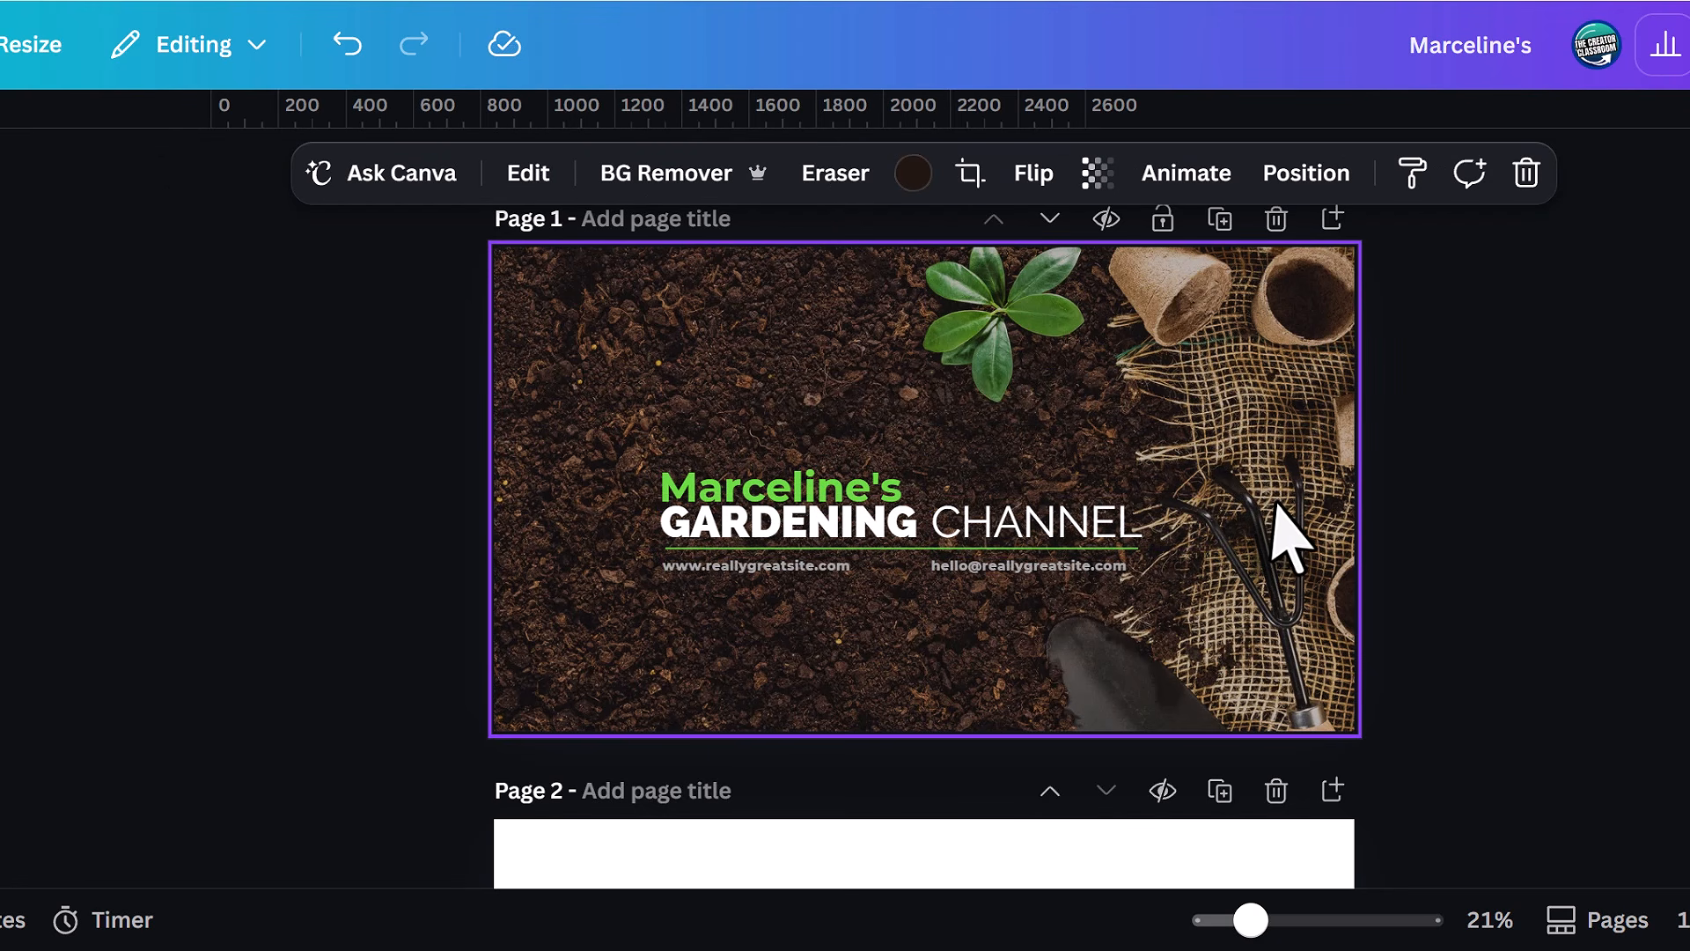
{"action": "key", "text": "ctrl+v"}
{"action": "key", "text": "ctrl+z"}
Fine-tune the text block's position within the safe zone on page 1, pasting the overlay to check and undoing each paste.
{"action": "key", "text": "ctrl+a"}
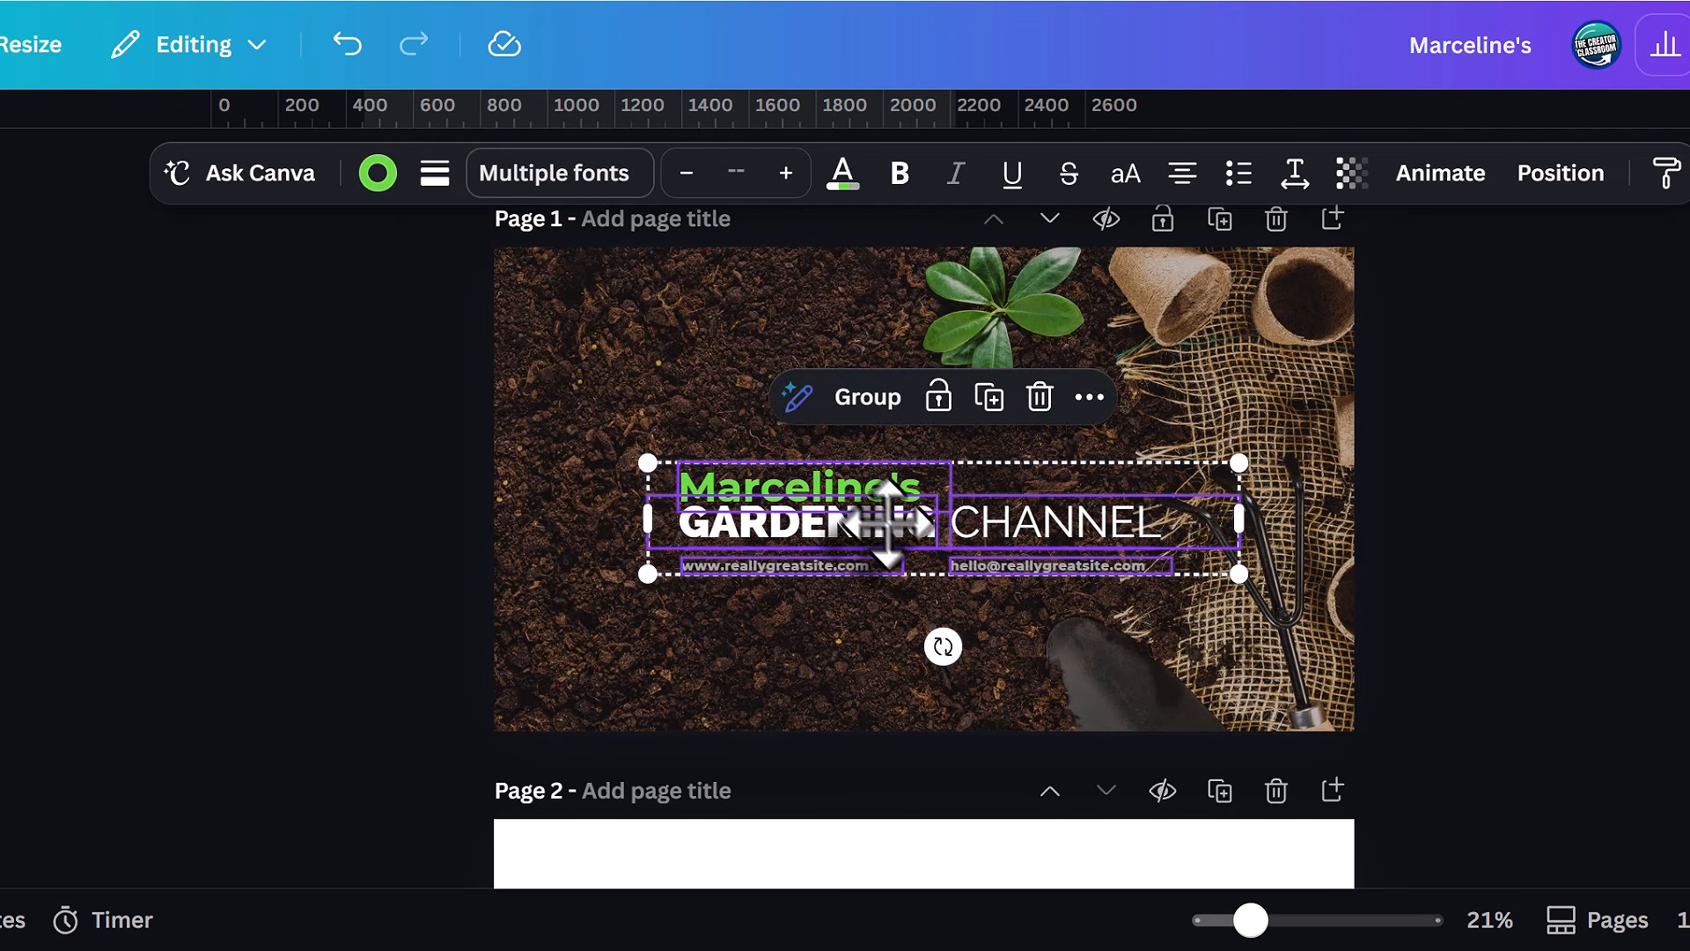
{"action": "left_click", "coordinate": [1132, 674]}
{"action": "key", "text": "ctrl+v"}
{"action": "key", "text": "ctrl+z"}
{"action": "left_click_drag", "start_coordinate": [1277, 610], "coordinate": [587, 461]}
{"action": "left_click_drag", "start_coordinate": [929, 524], "coordinate": [931, 515]}
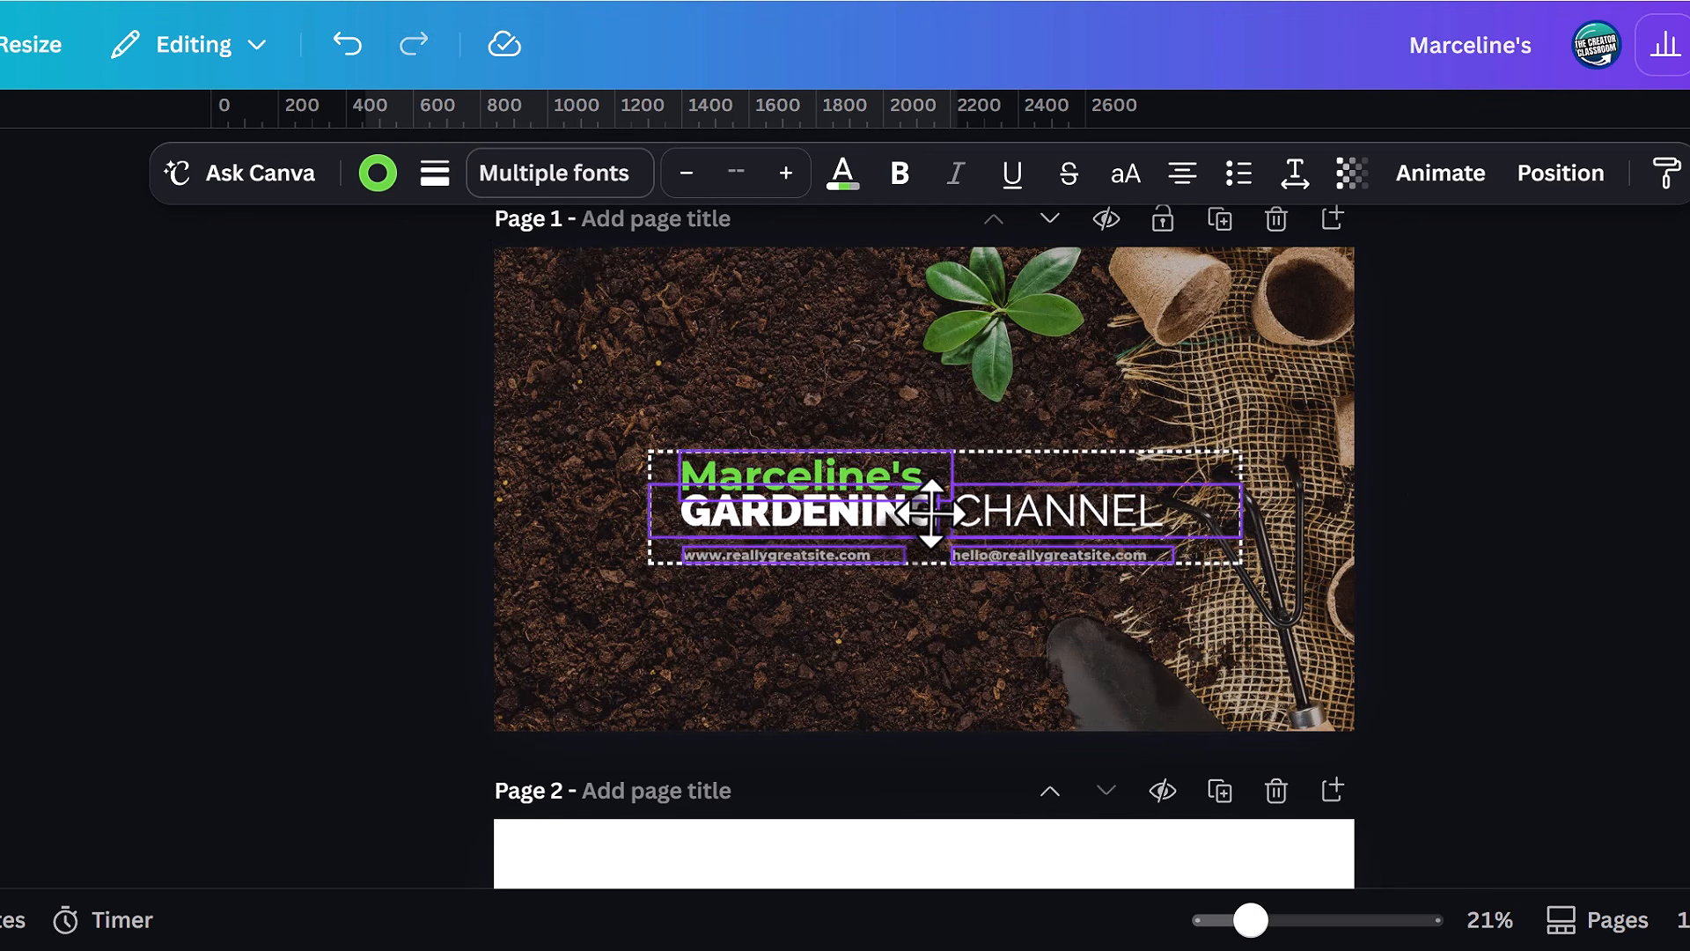
{"action": "key", "text": "ctrl+v"}
{"action": "key", "text": "ctrl+z"}
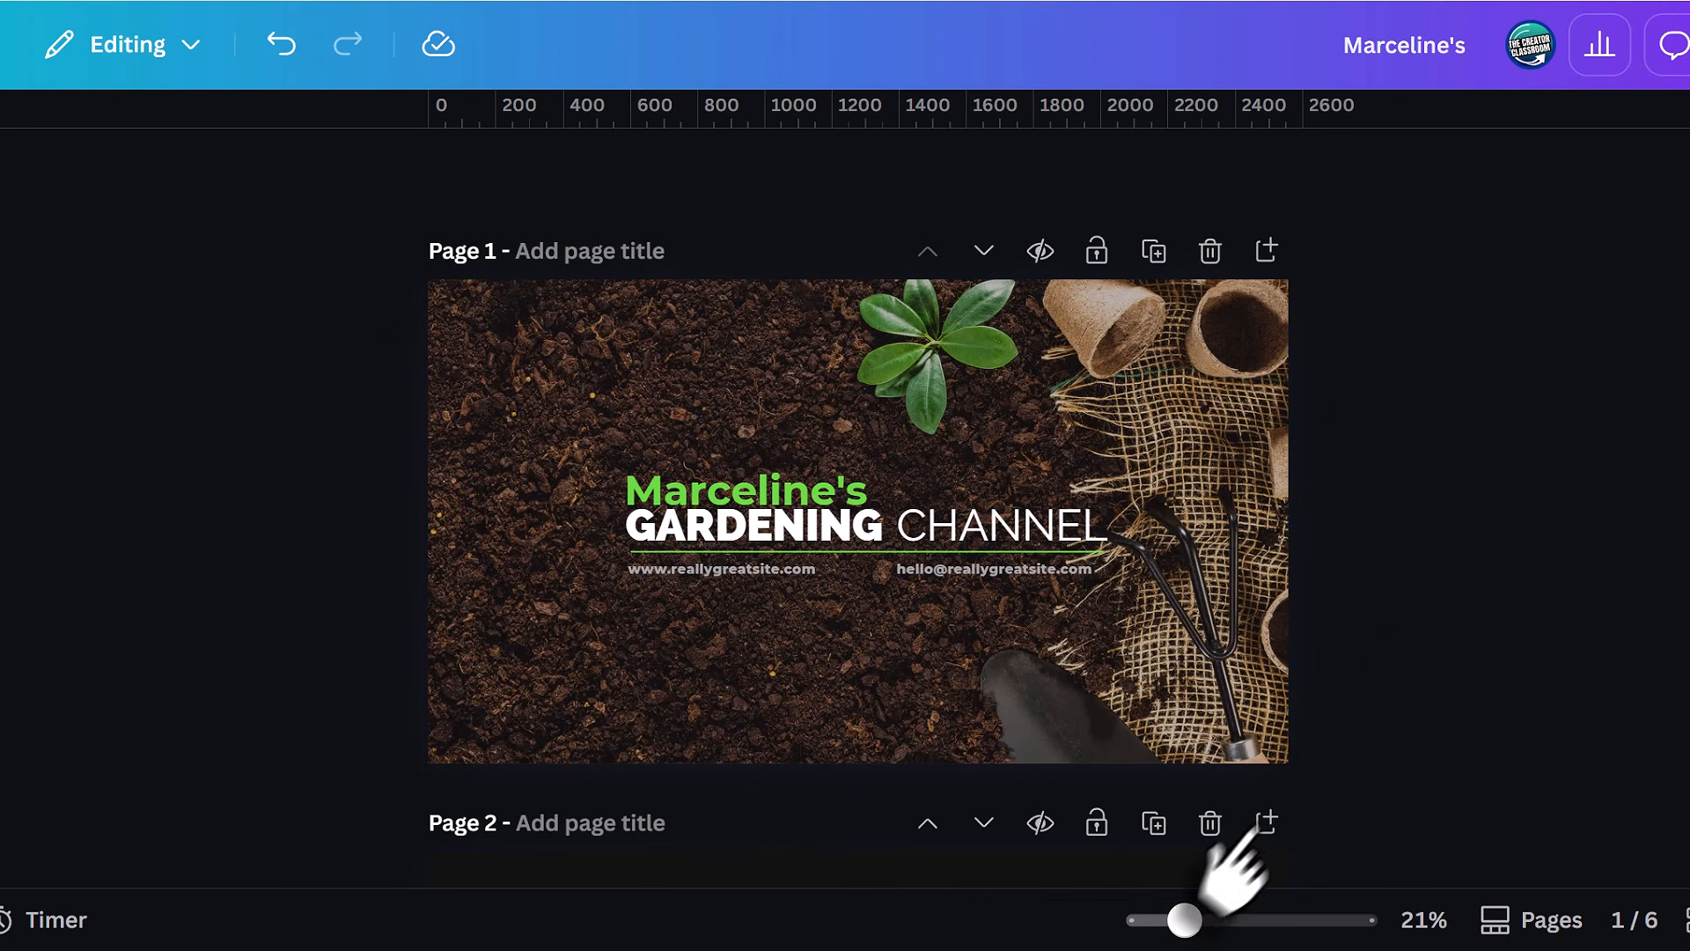
Add a square shape to the blank page 4 and deselect it.
{"action": "scroll", "coordinate": [858, 493], "scroll_direction": "down", "scroll_amount": 7}
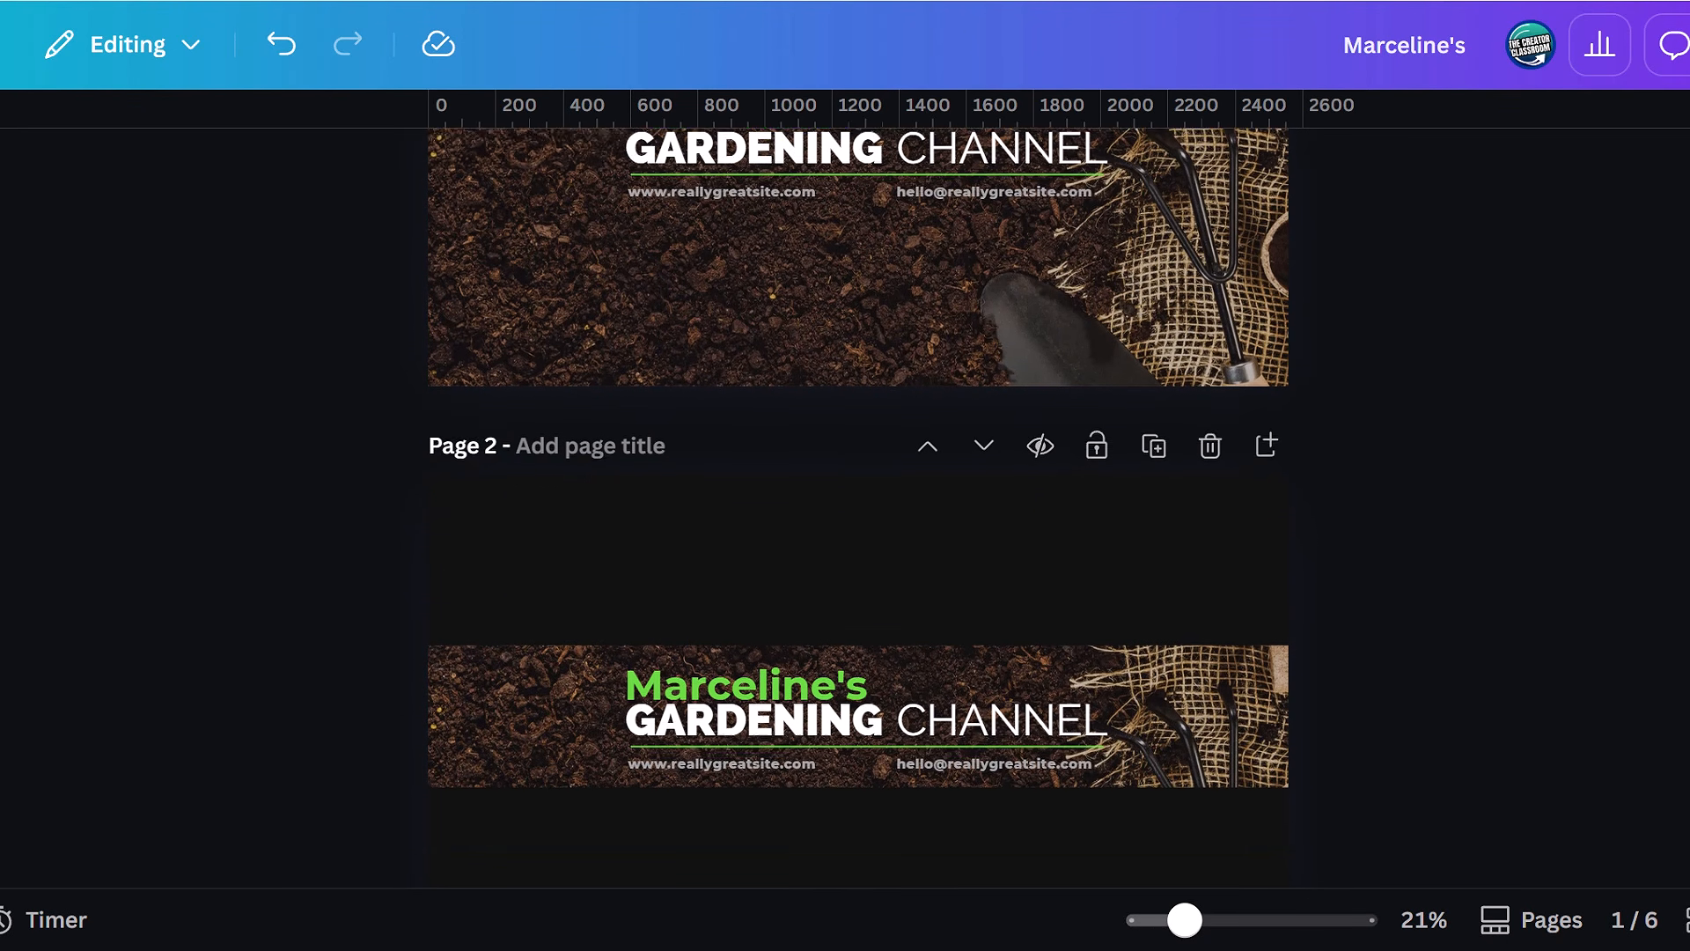
{"action": "scroll", "coordinate": [858, 493], "scroll_direction": "down", "scroll_amount": 6}
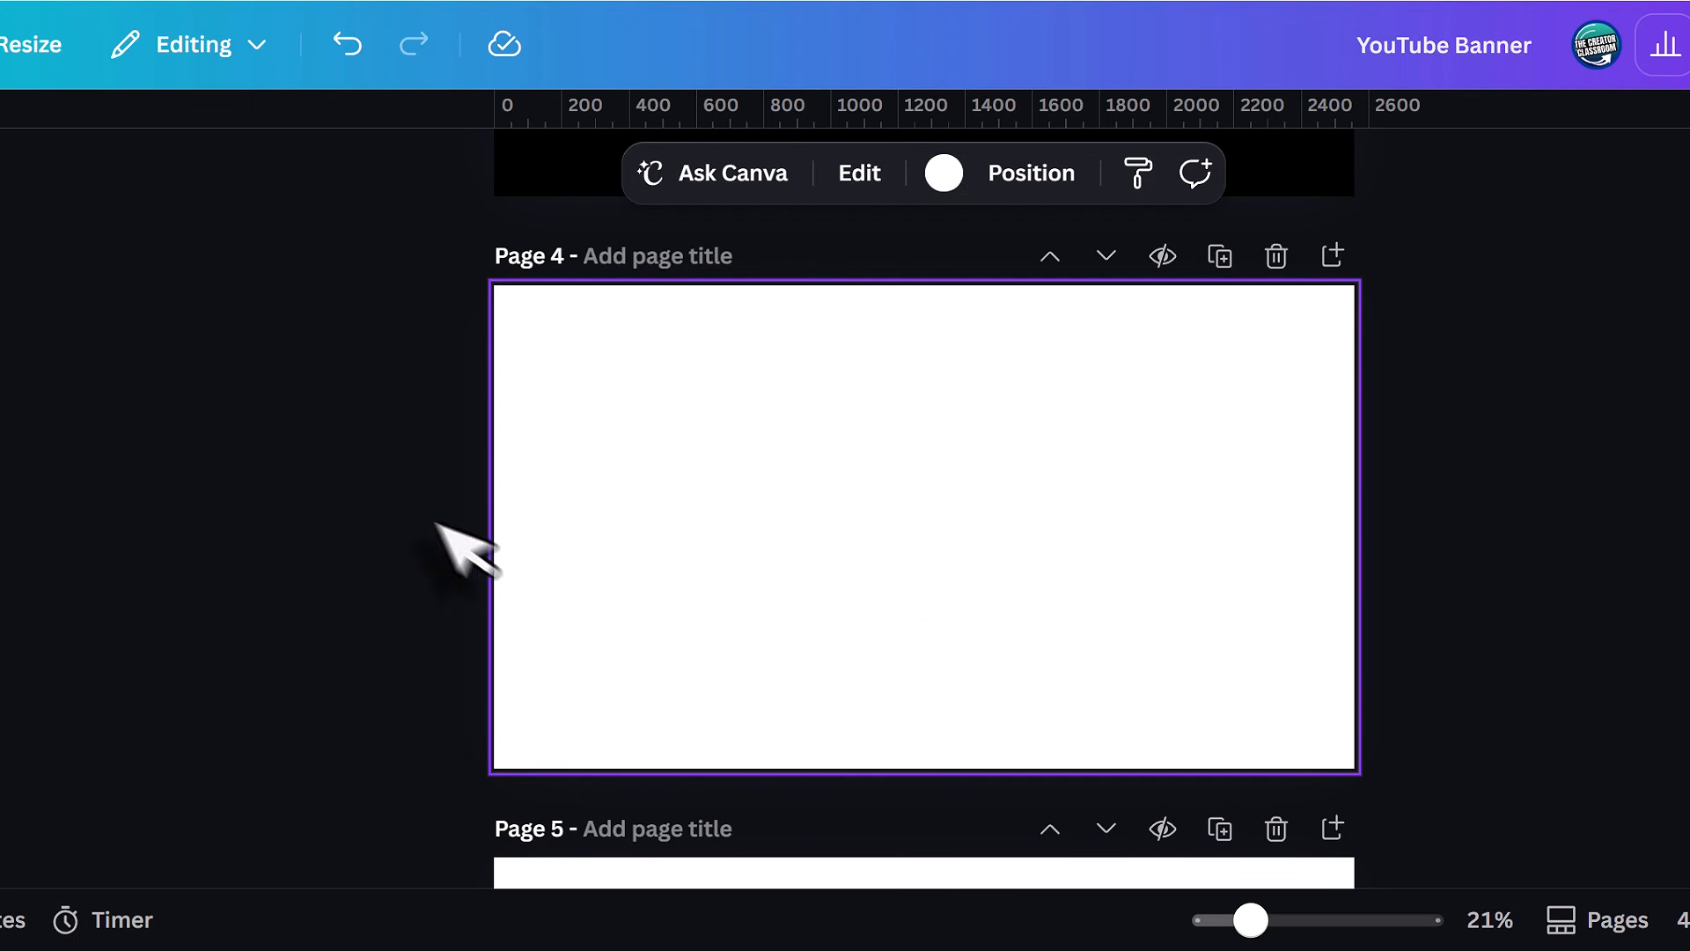
{"action": "left_click", "coordinate": [414, 535]}
{"action": "left_click", "coordinate": [977, 544]}
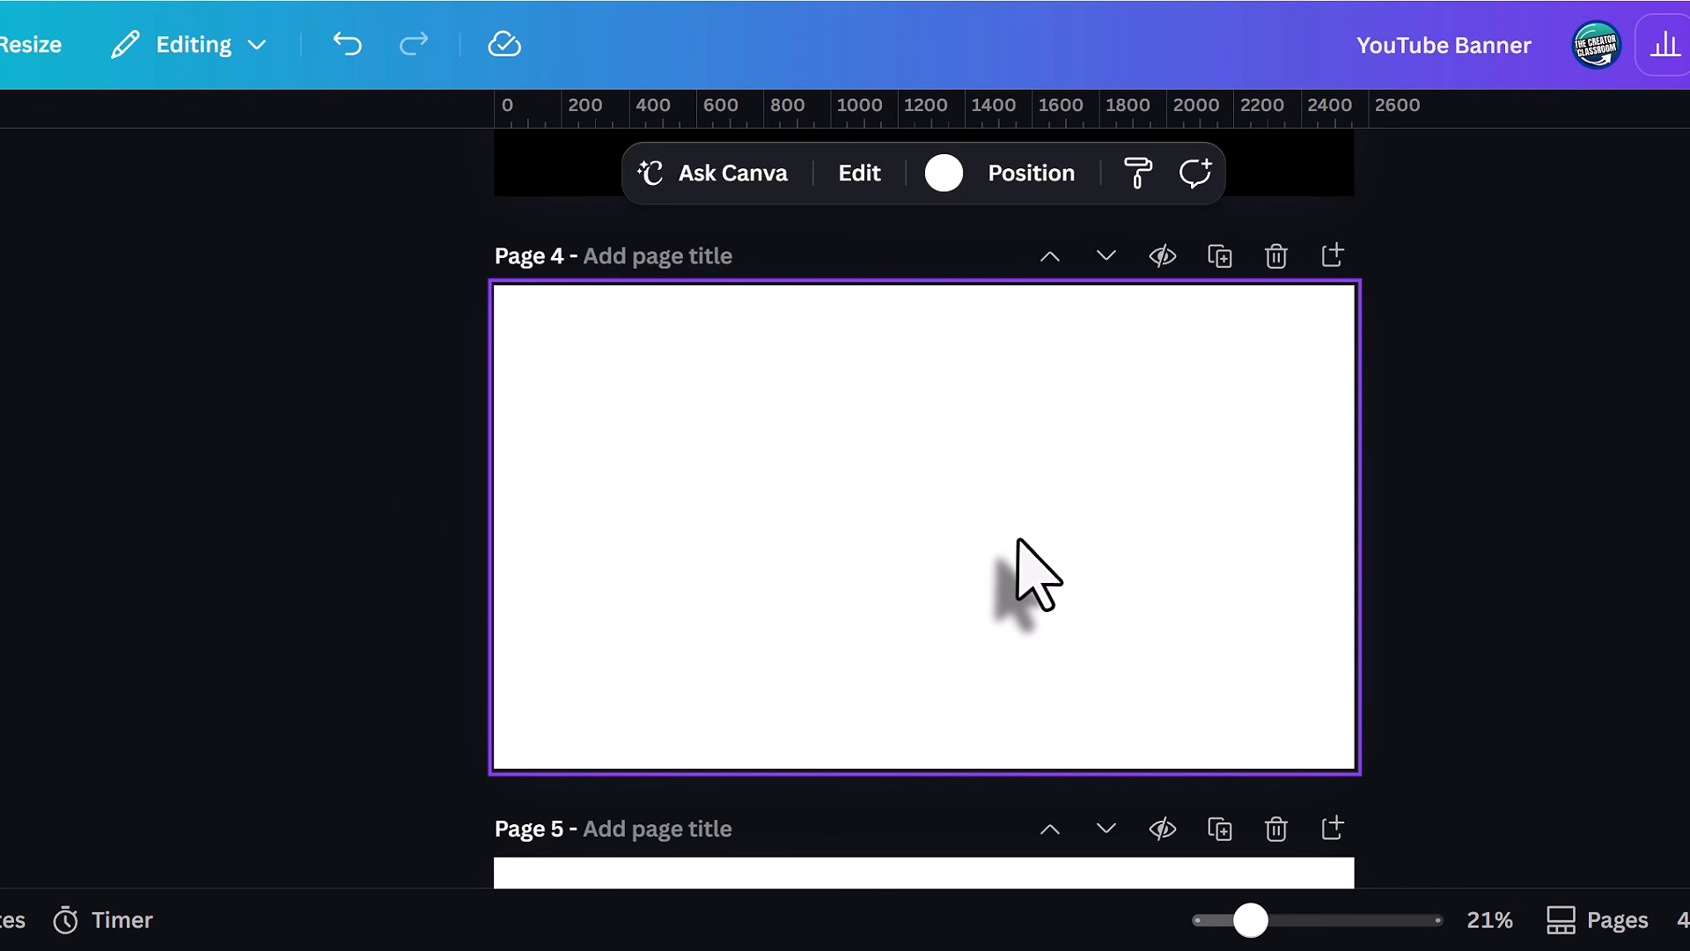
{"action": "key", "text": "r"}
{"action": "left_click", "coordinate": [1139, 596]}
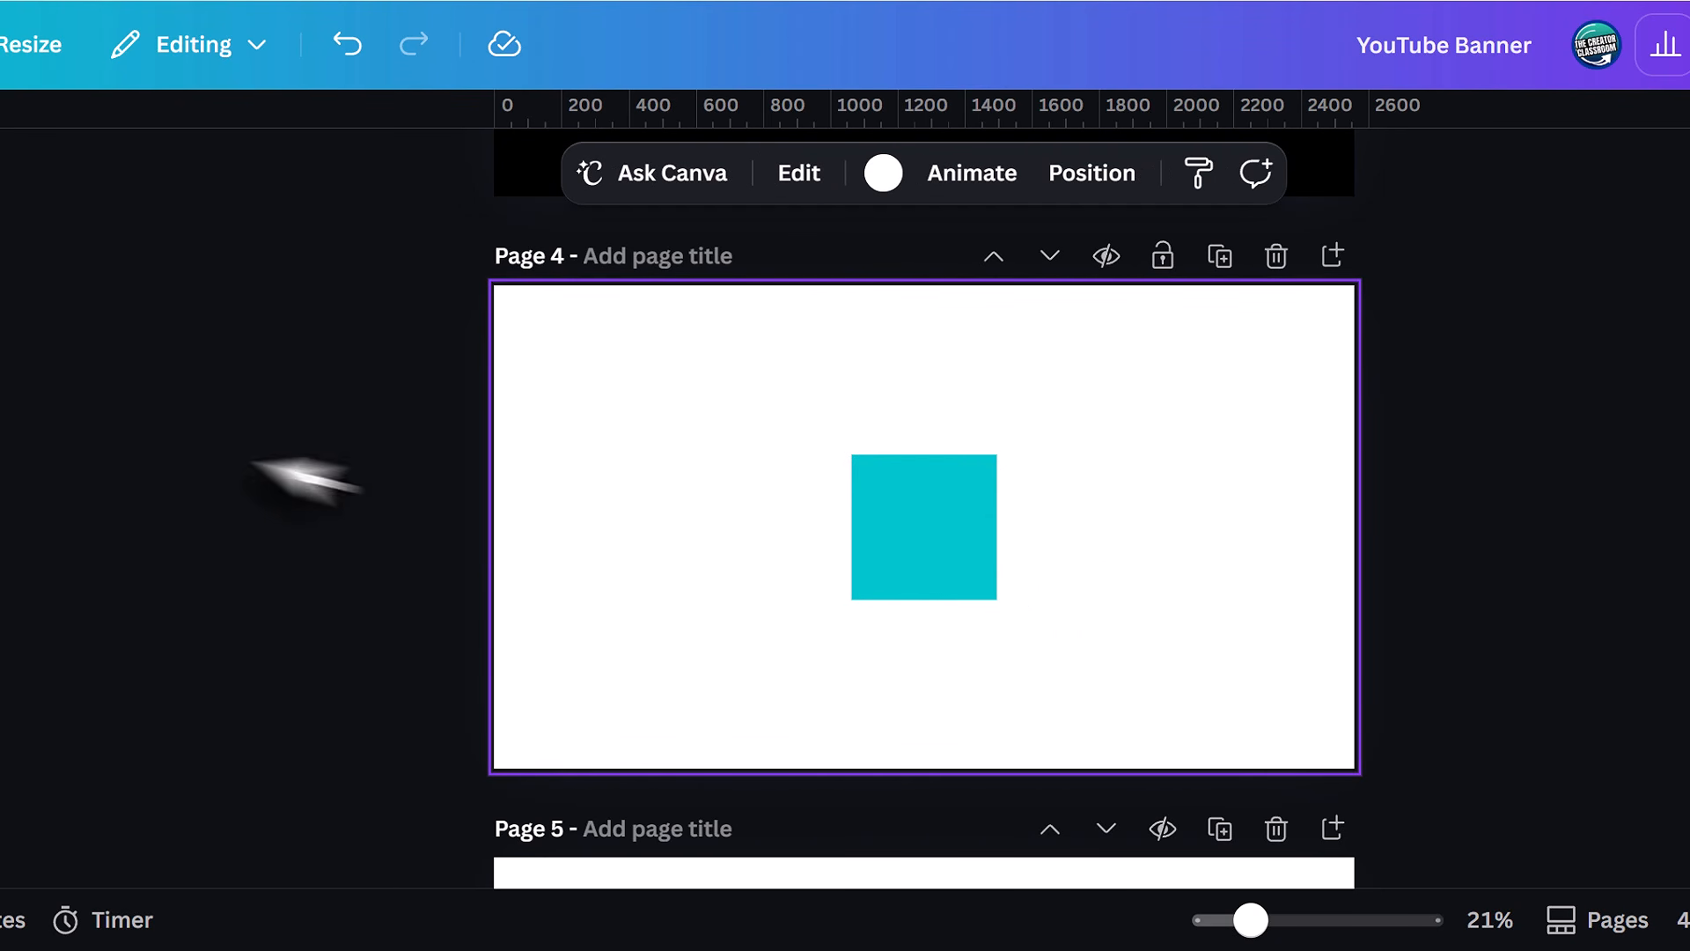
Search the design elements for "square" and add the plain square shape to page 4.
{"action": "left_click", "coordinate": [61, 255]}
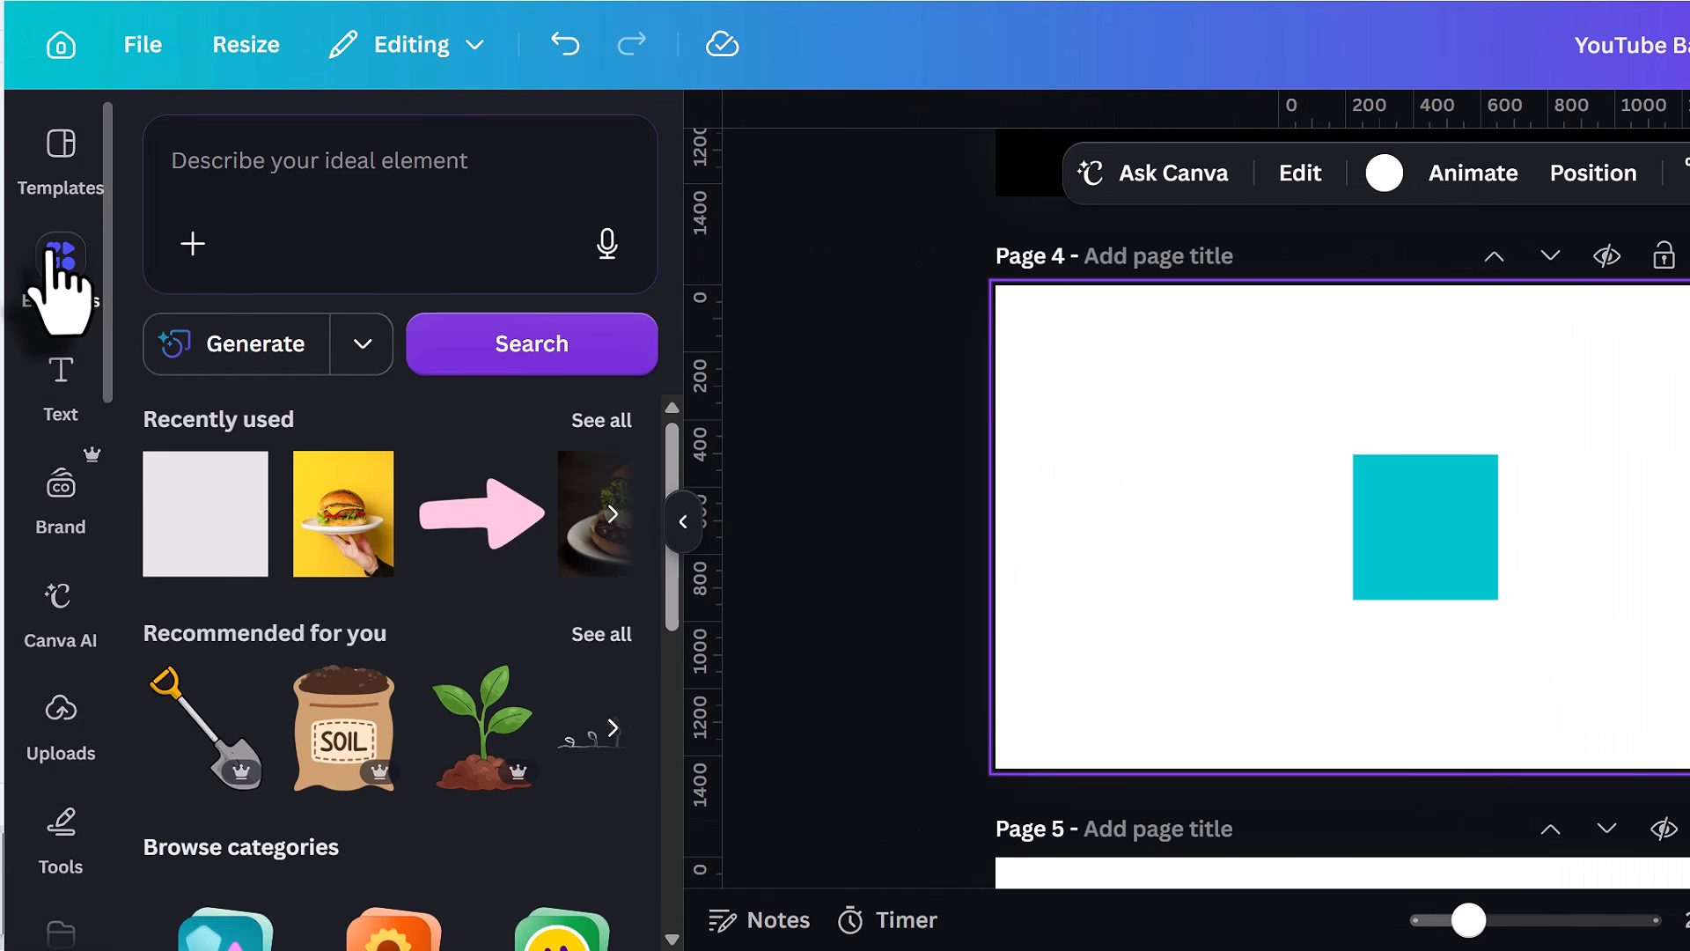
{"action": "left_click", "coordinate": [307, 185]}
{"action": "type", "text": "square"}
{"action": "key", "text": "Return"}
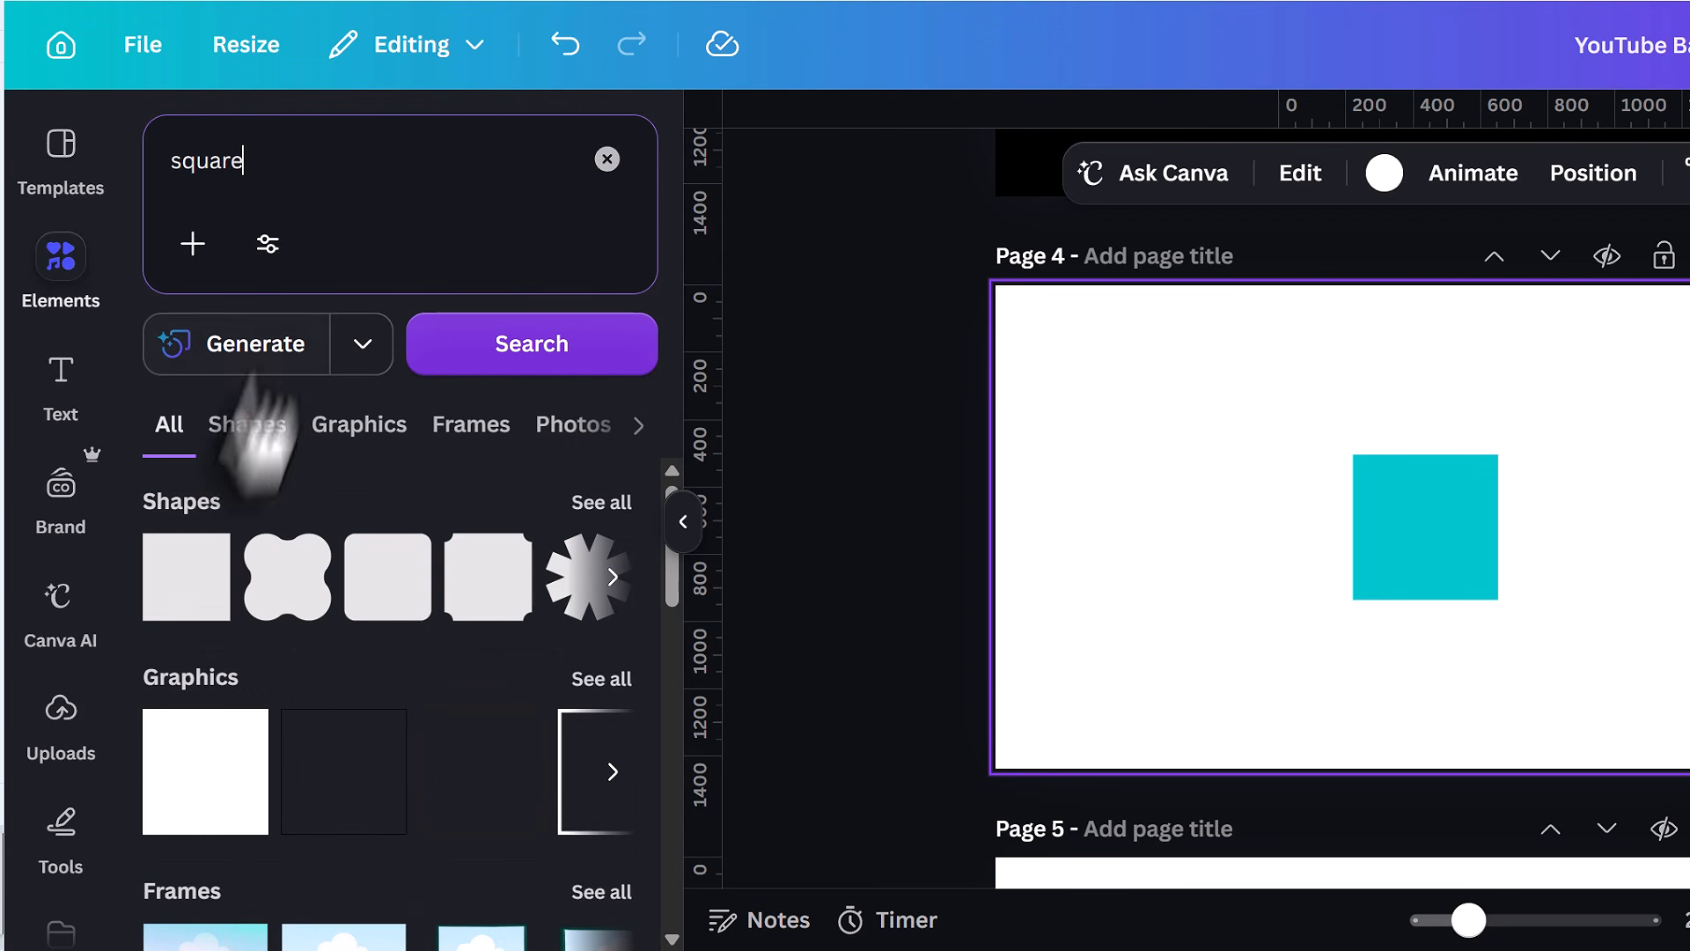
{"action": "left_click", "coordinate": [180, 581]}
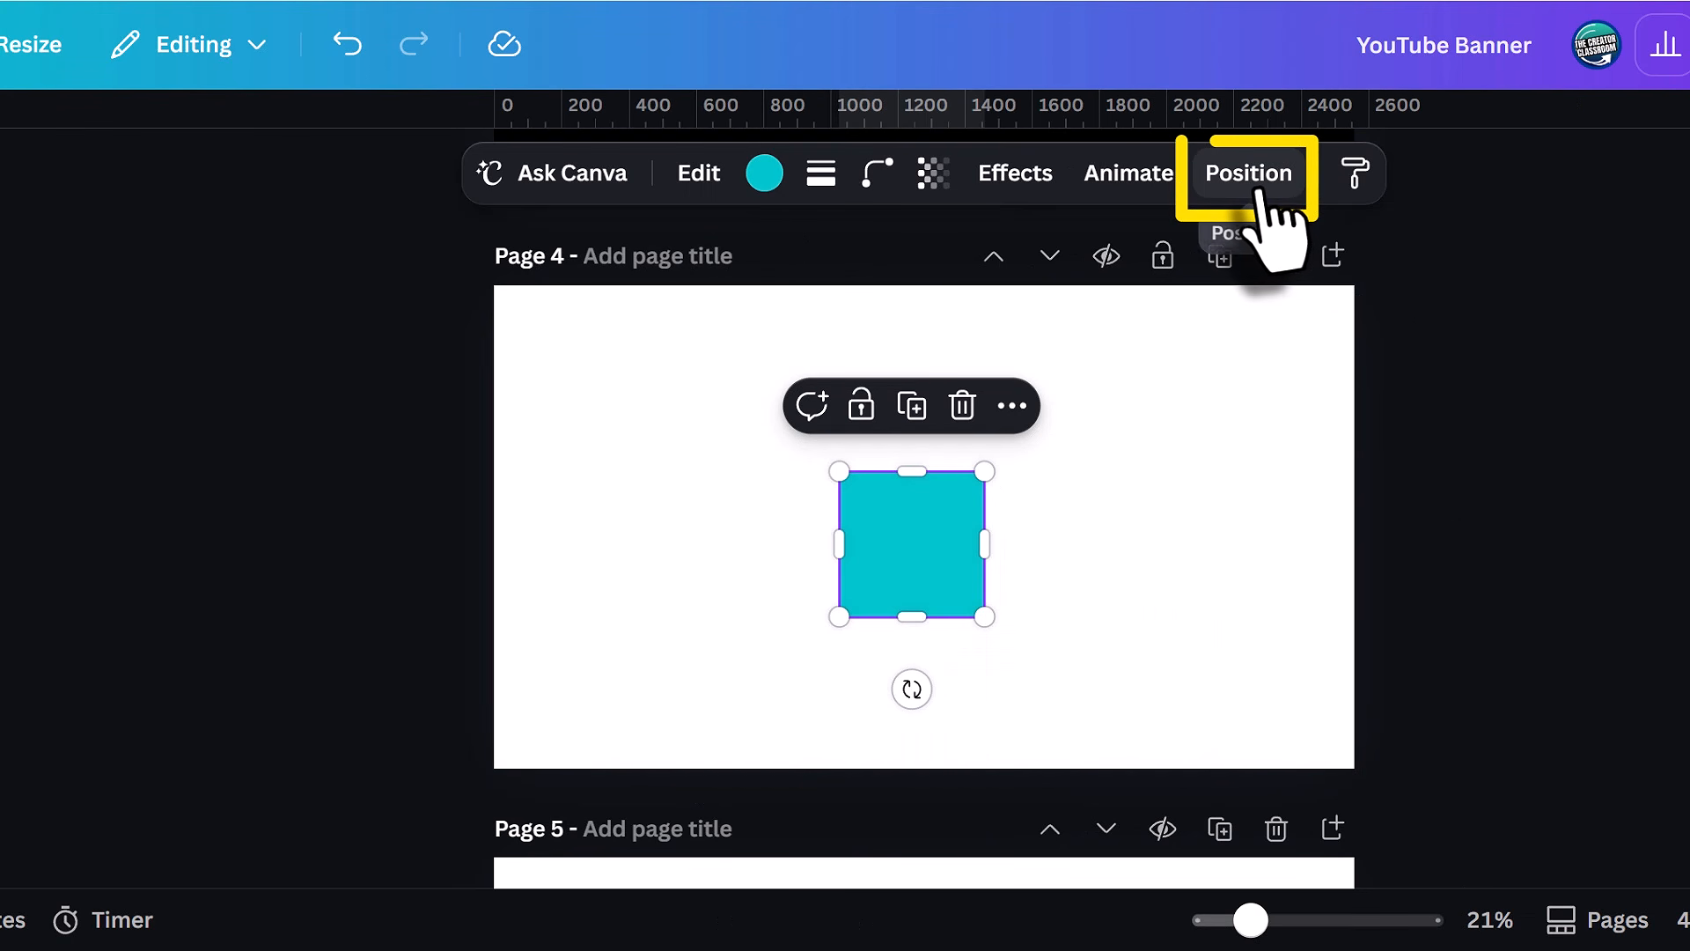
Set the square's width to 1546 px, reduce its height slightly, and center it horizontally and vertically on the page.
{"action": "left_click", "coordinate": [1260, 195]}
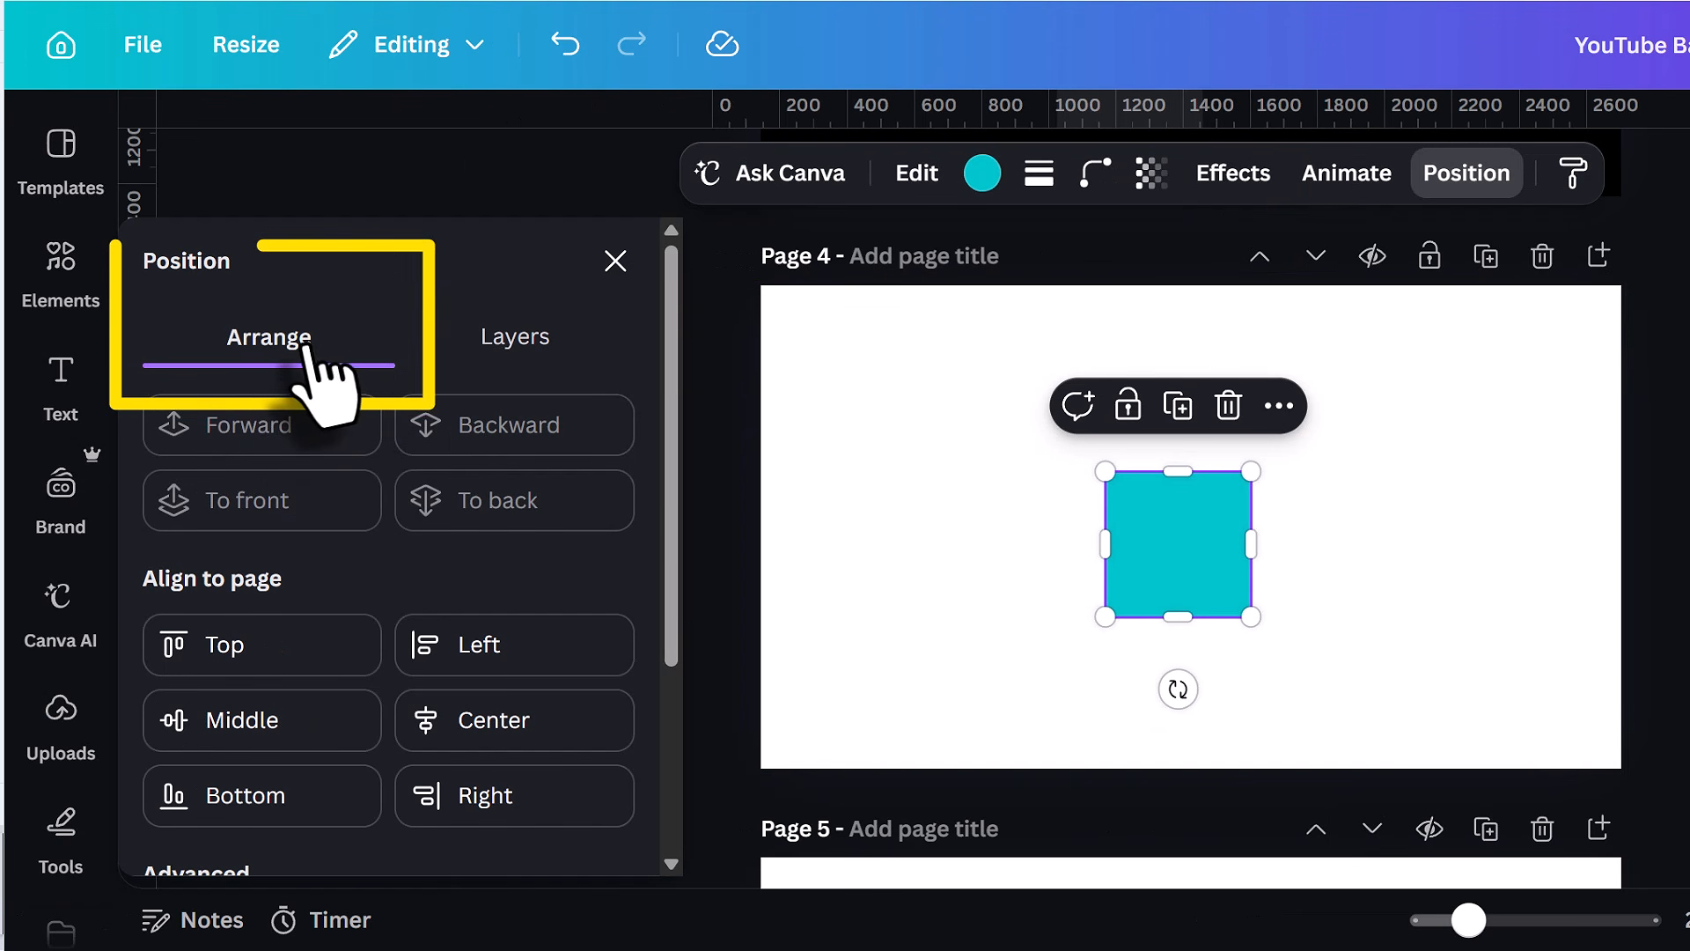
{"action": "scroll", "coordinate": [308, 369], "scroll_direction": "down", "scroll_amount": 4}
{"action": "left_click", "coordinate": [211, 695]}
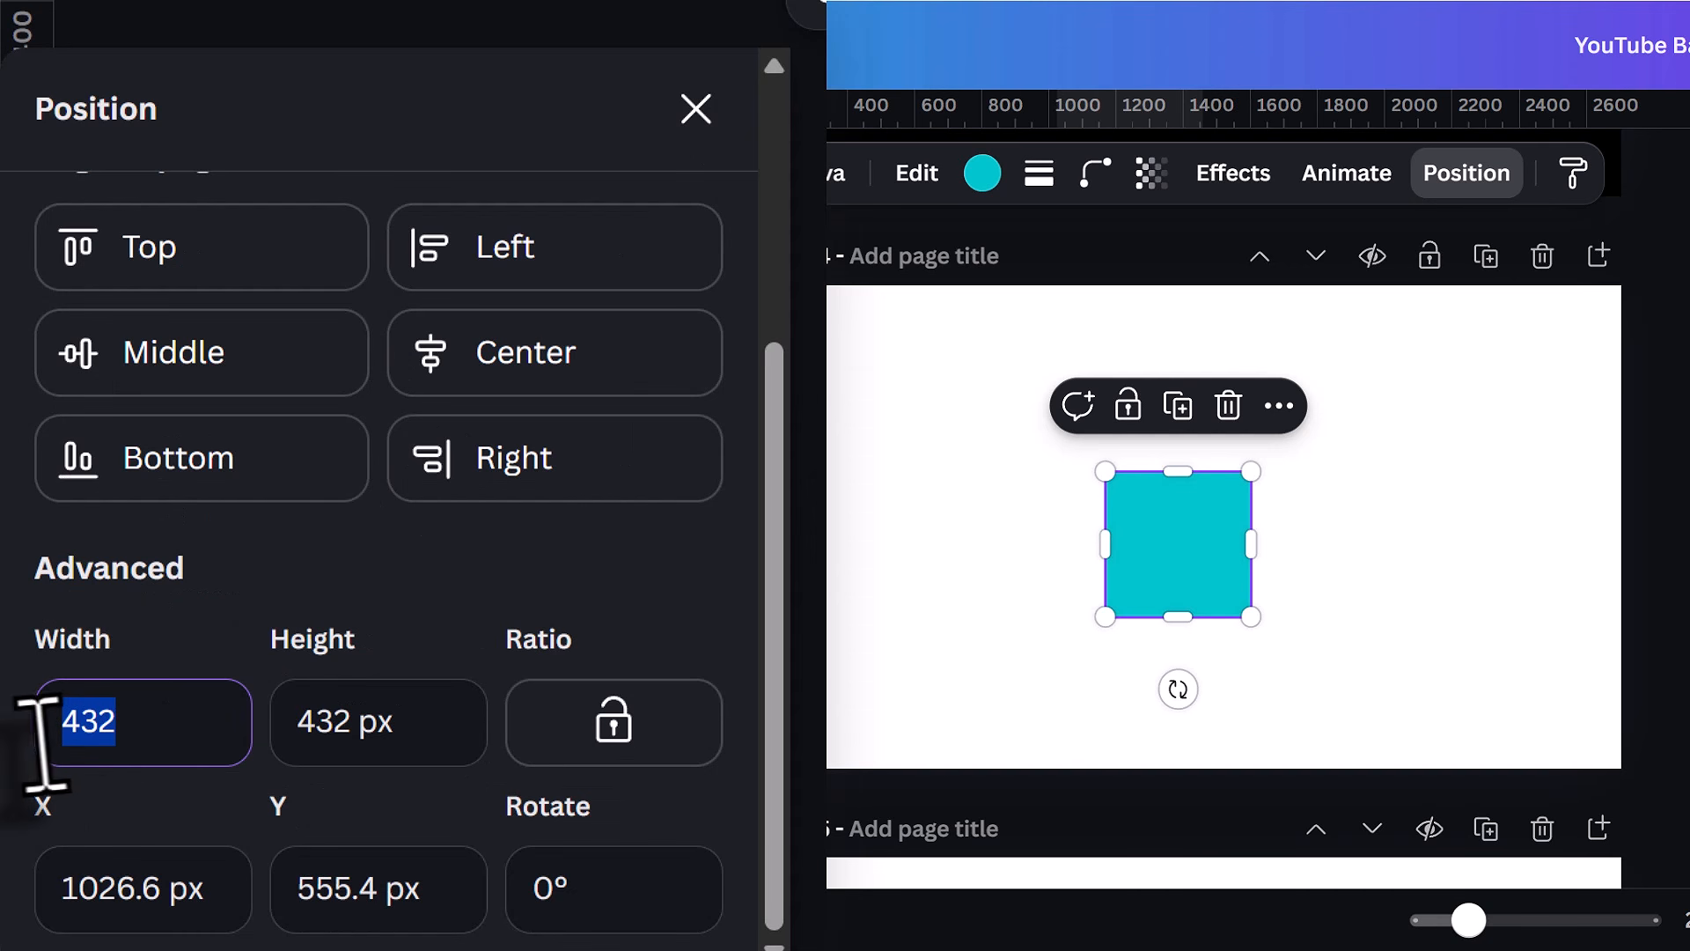
{"action": "type", "text": "1546"}
{"action": "key", "text": "Return"}
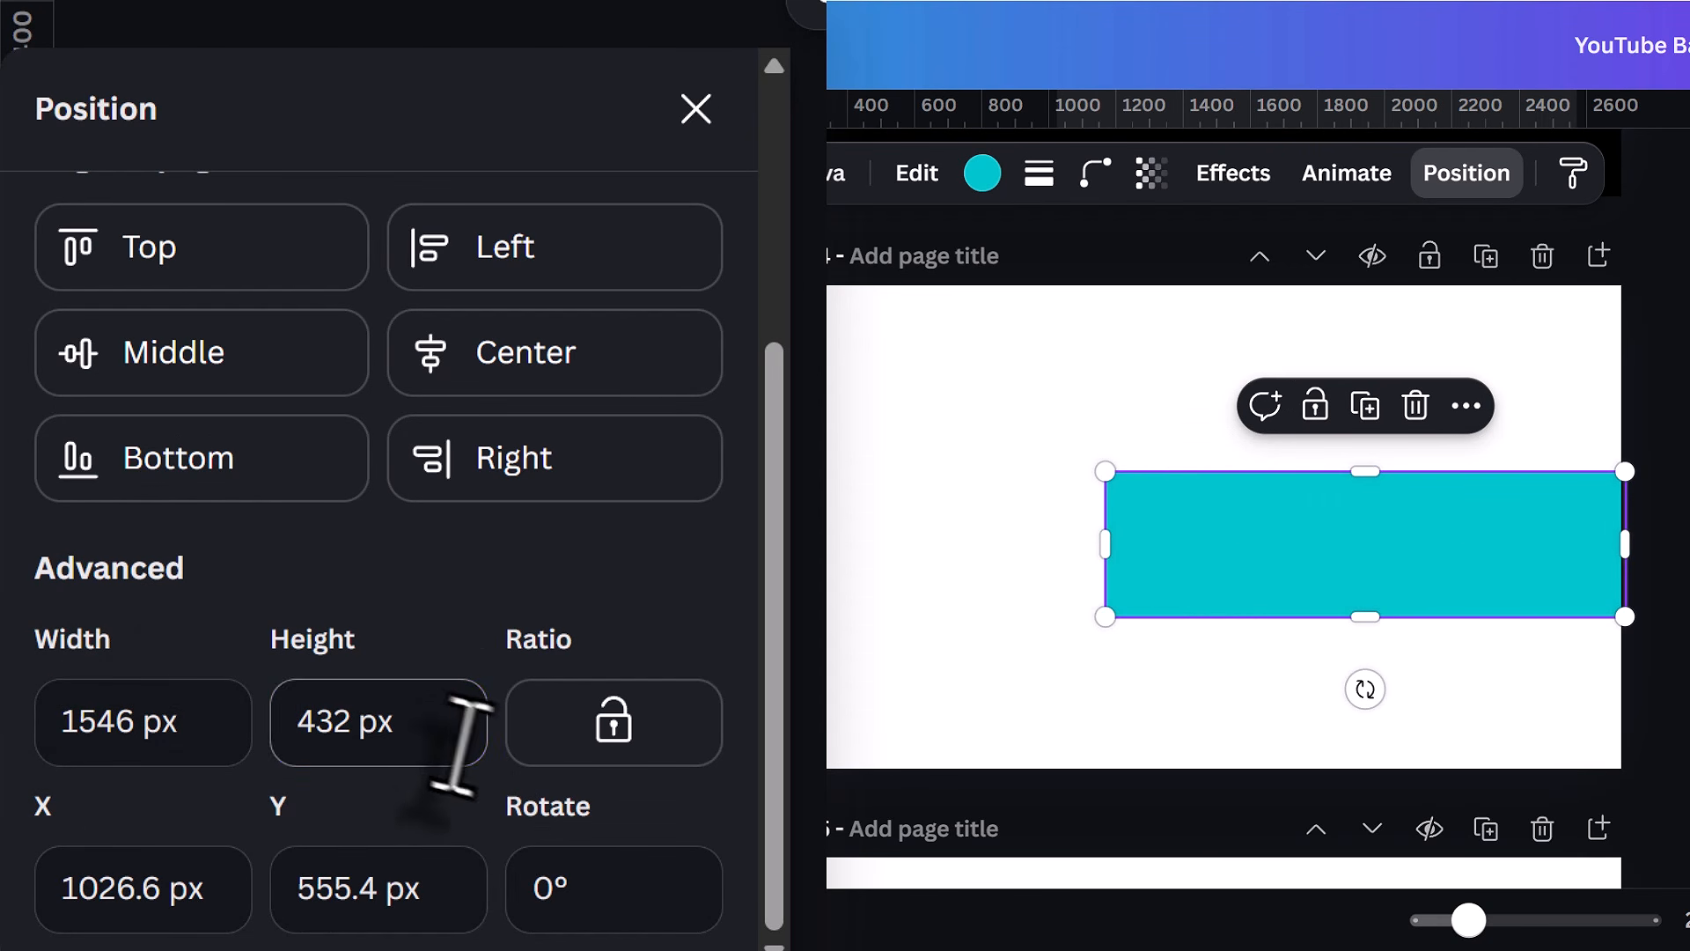
{"action": "left_click", "coordinate": [378, 735]}
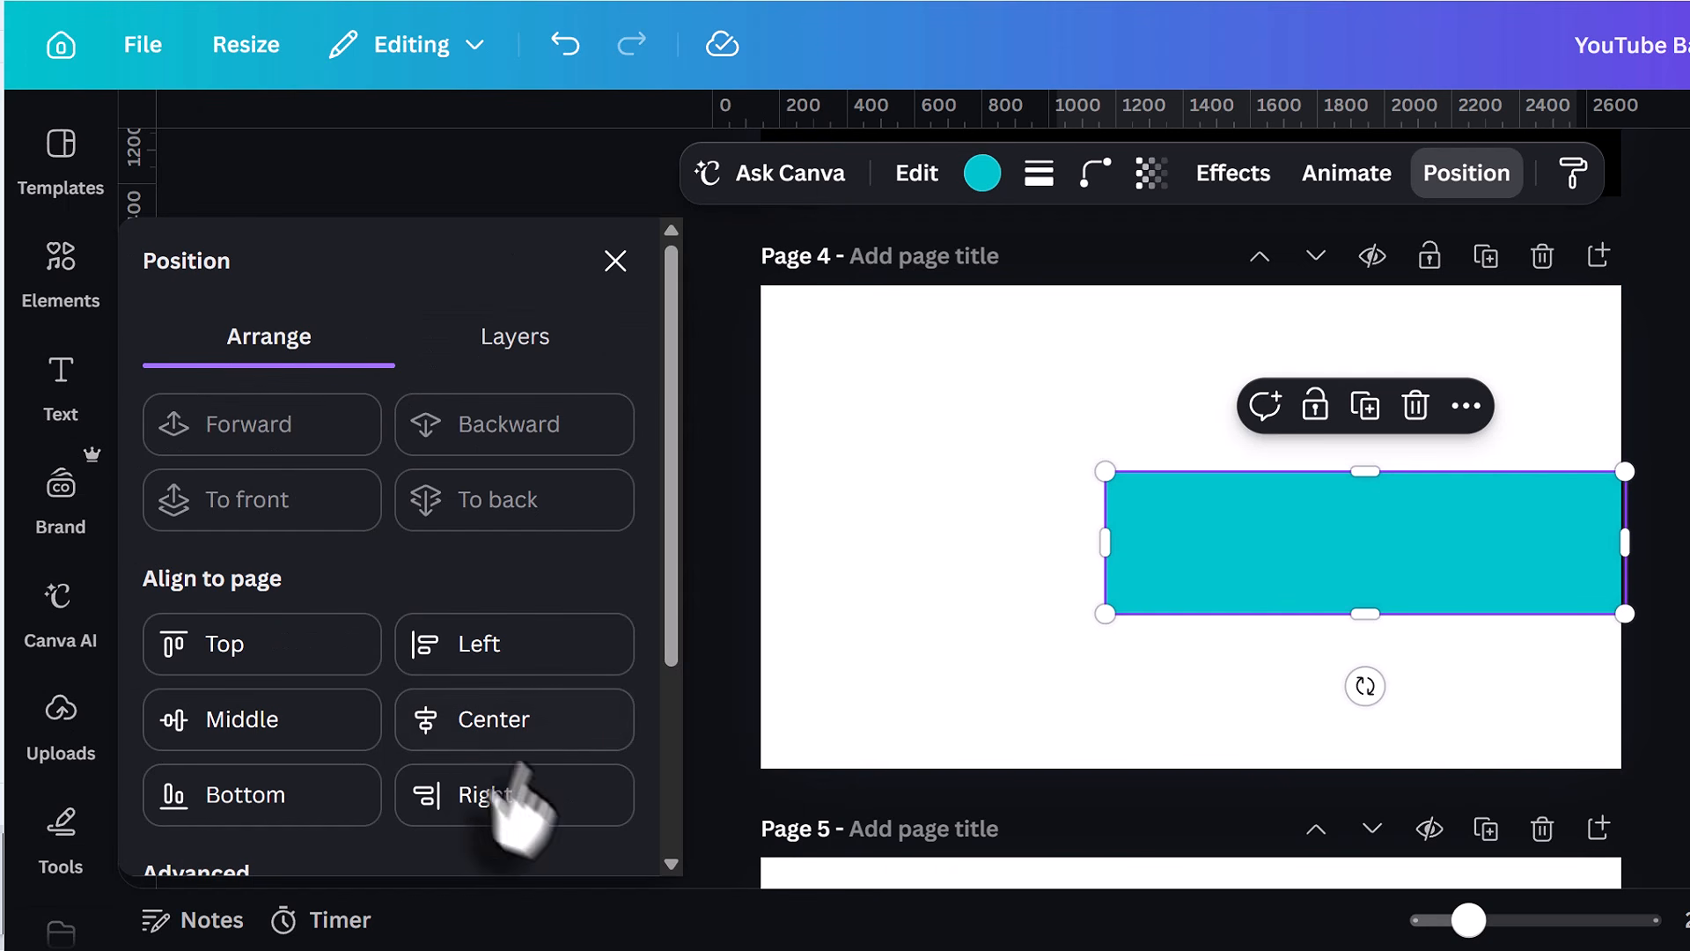
{"action": "left_click", "coordinate": [539, 737]}
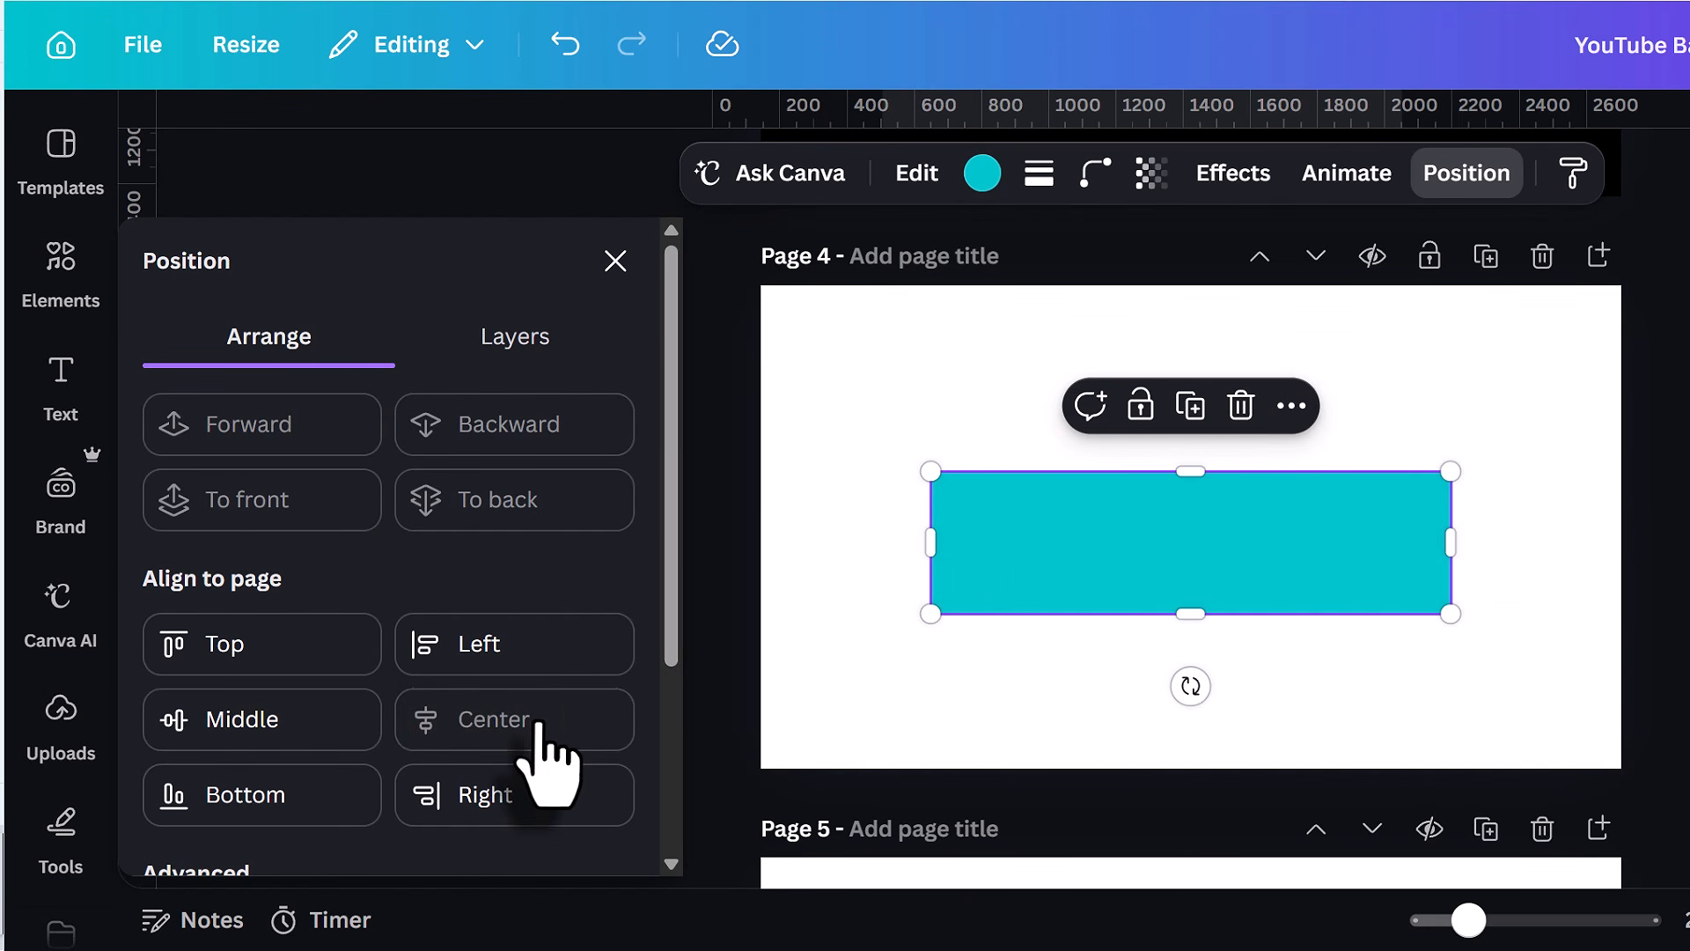
{"action": "left_click", "coordinate": [269, 737]}
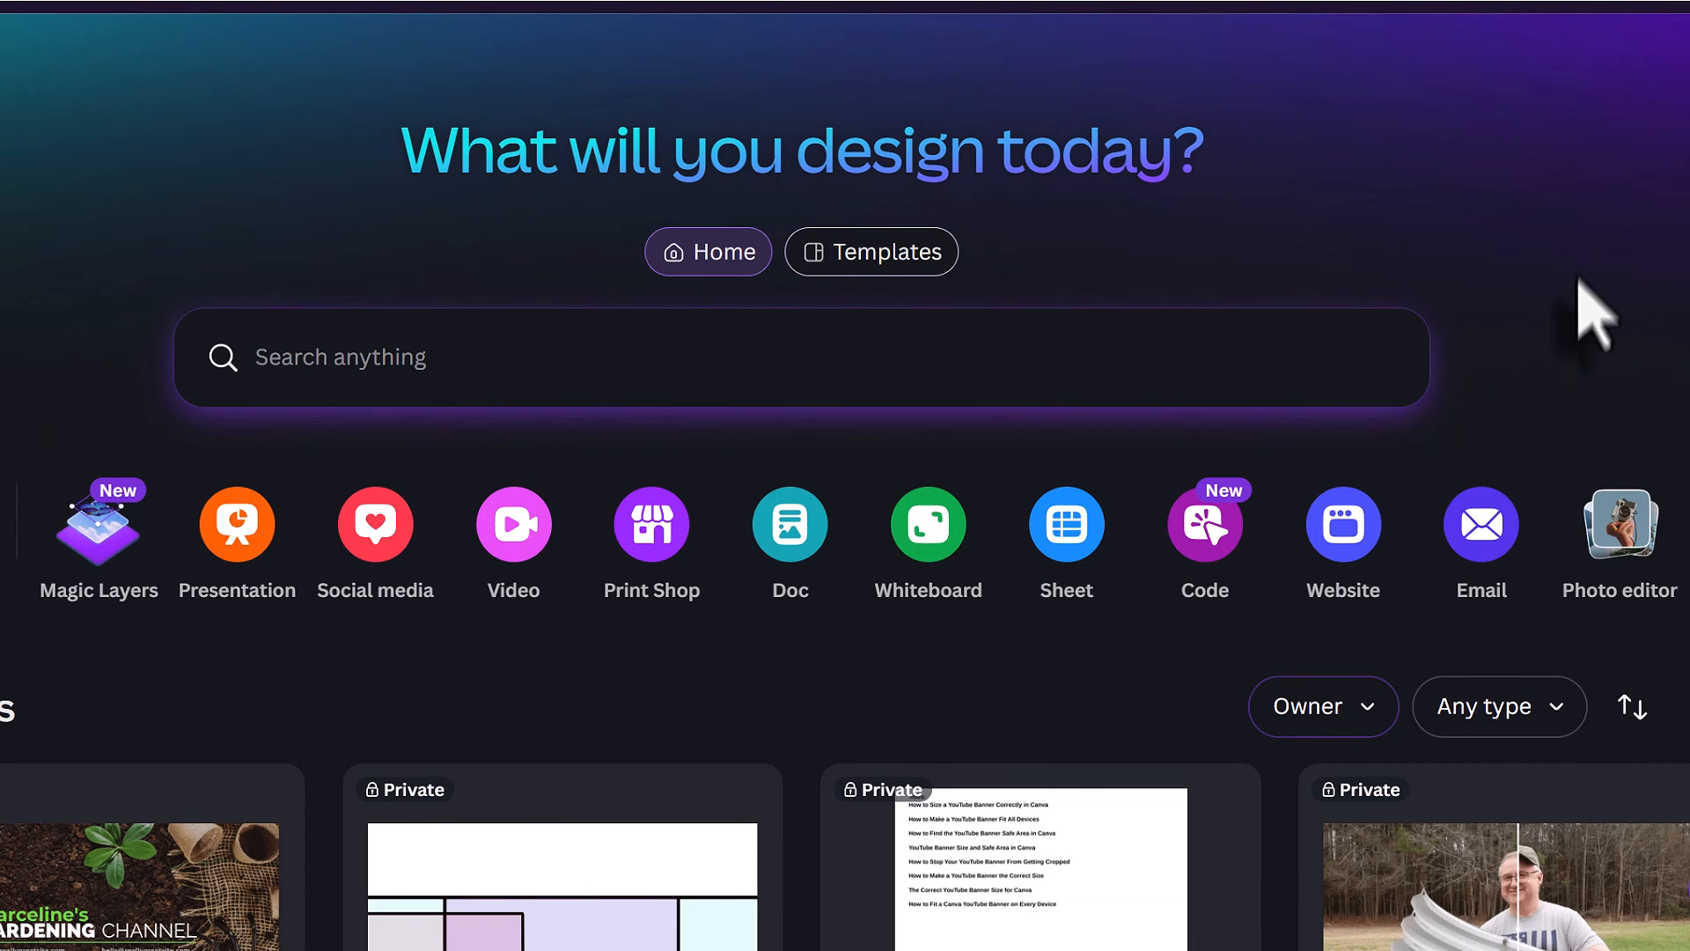
Create a new custom-size design 1546 px wide and 423 px high from the home page.
{"action": "scroll", "coordinate": [1415, 566], "scroll_direction": "right", "scroll_amount": 3}
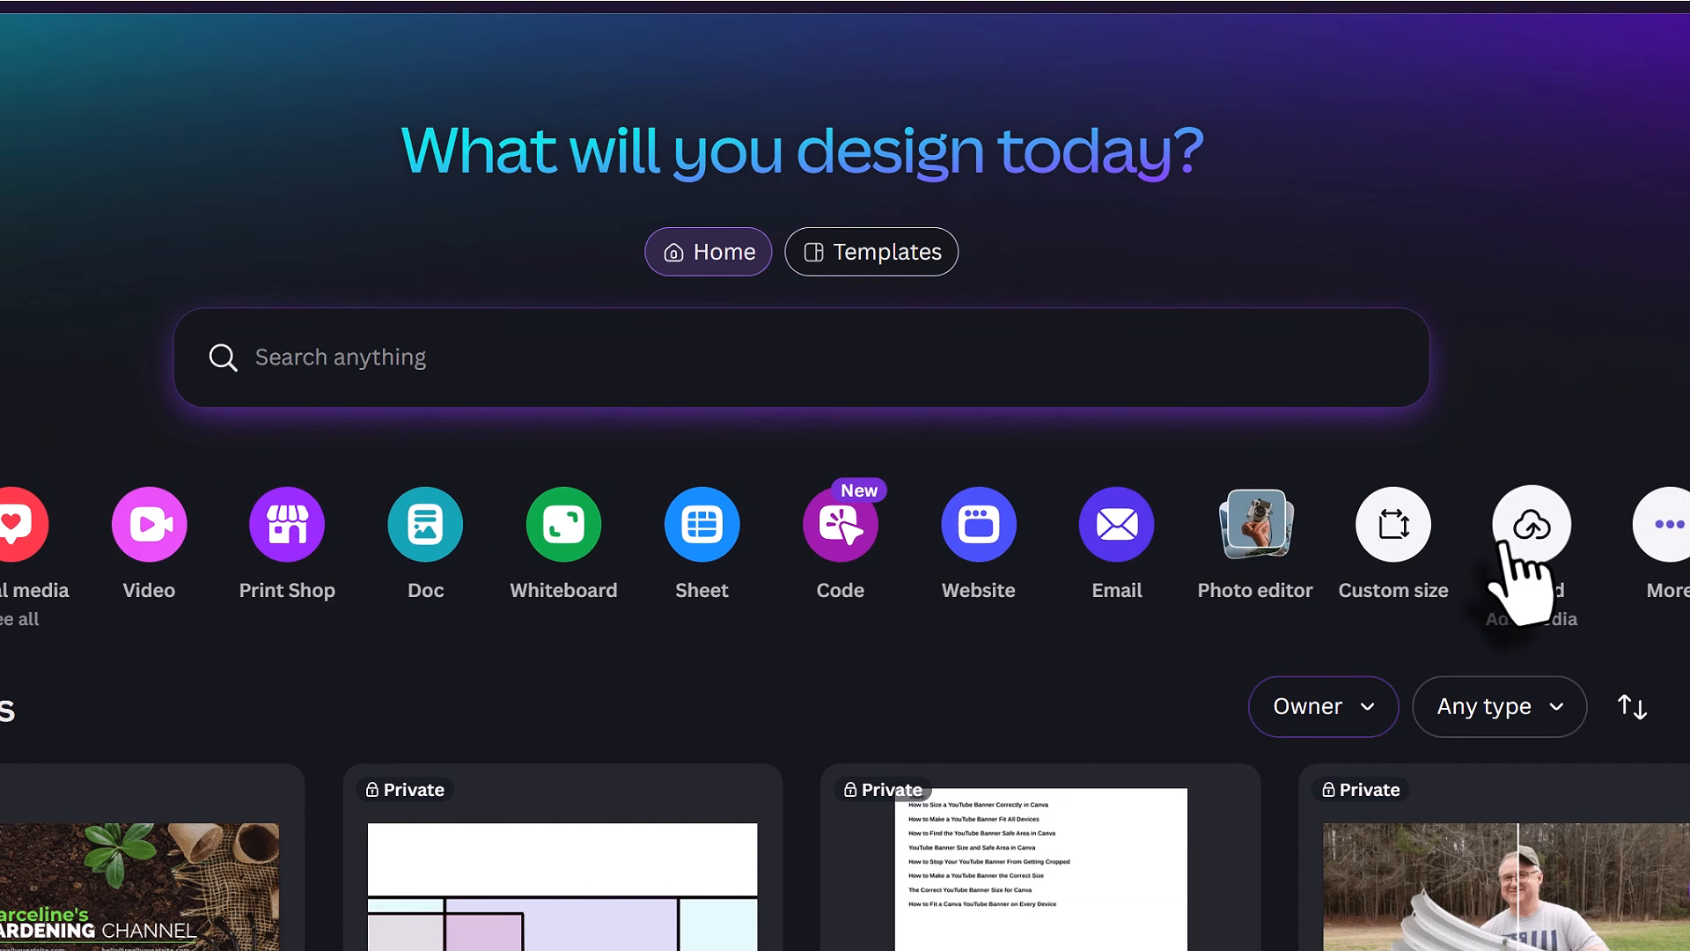
{"action": "left_click", "coordinate": [1394, 548]}
{"action": "type", "text": "1"}
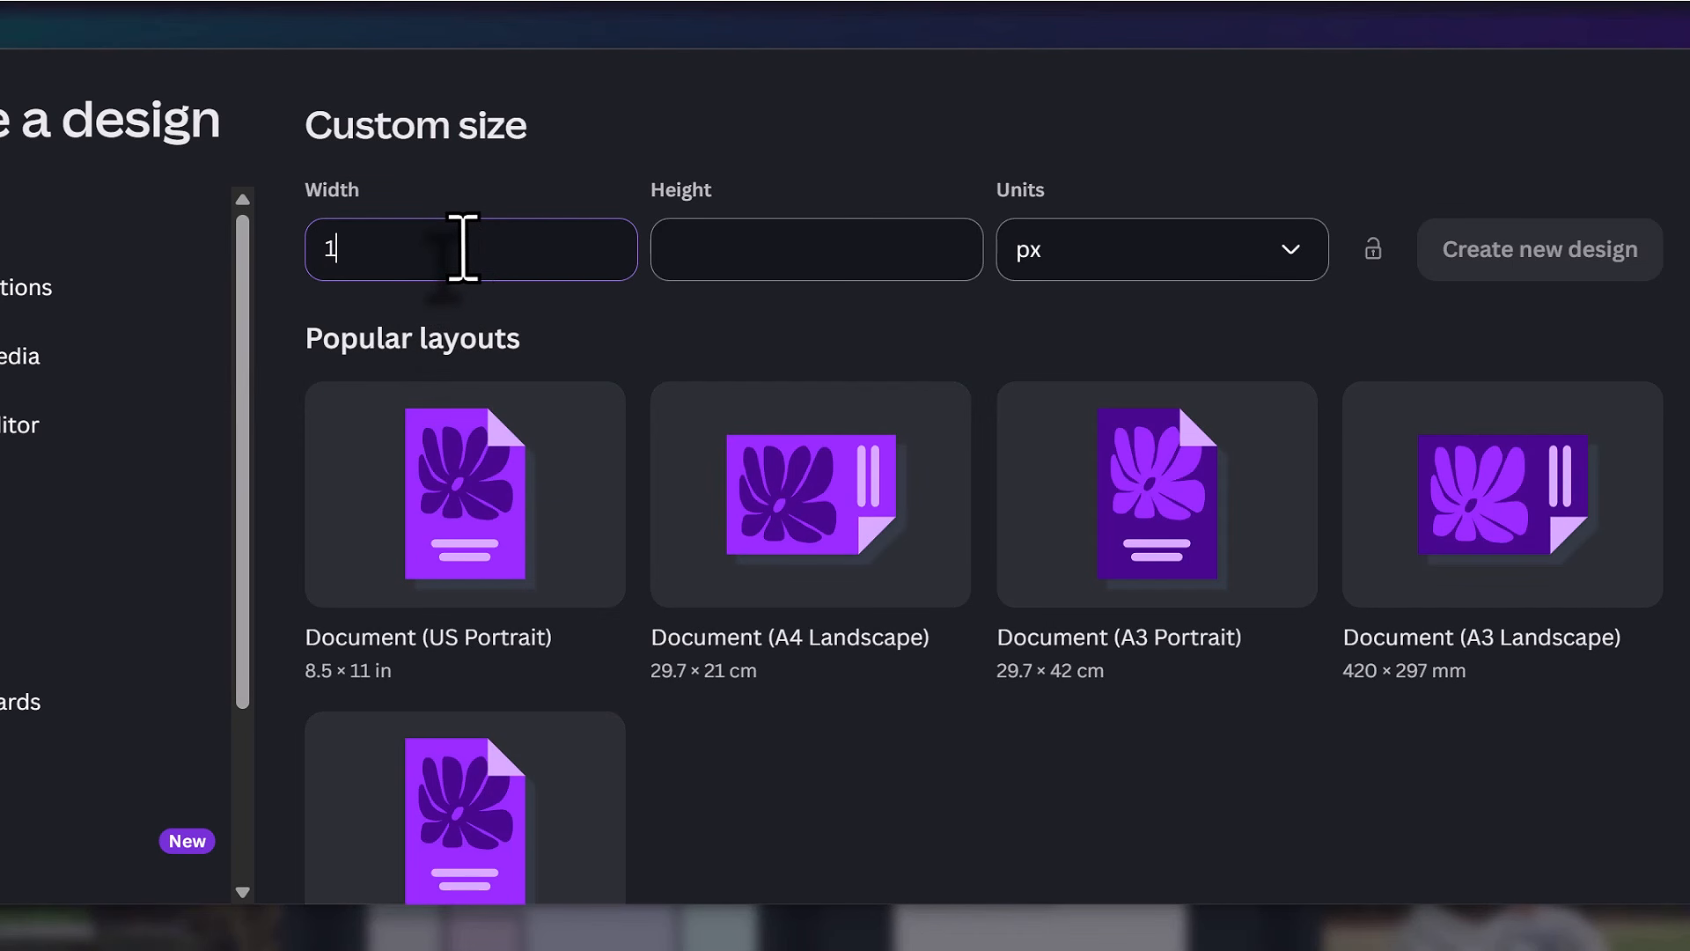
{"action": "type", "text": "546"}
{"action": "type", "text": "423"}
{"action": "left_click", "coordinate": [1536, 264]}
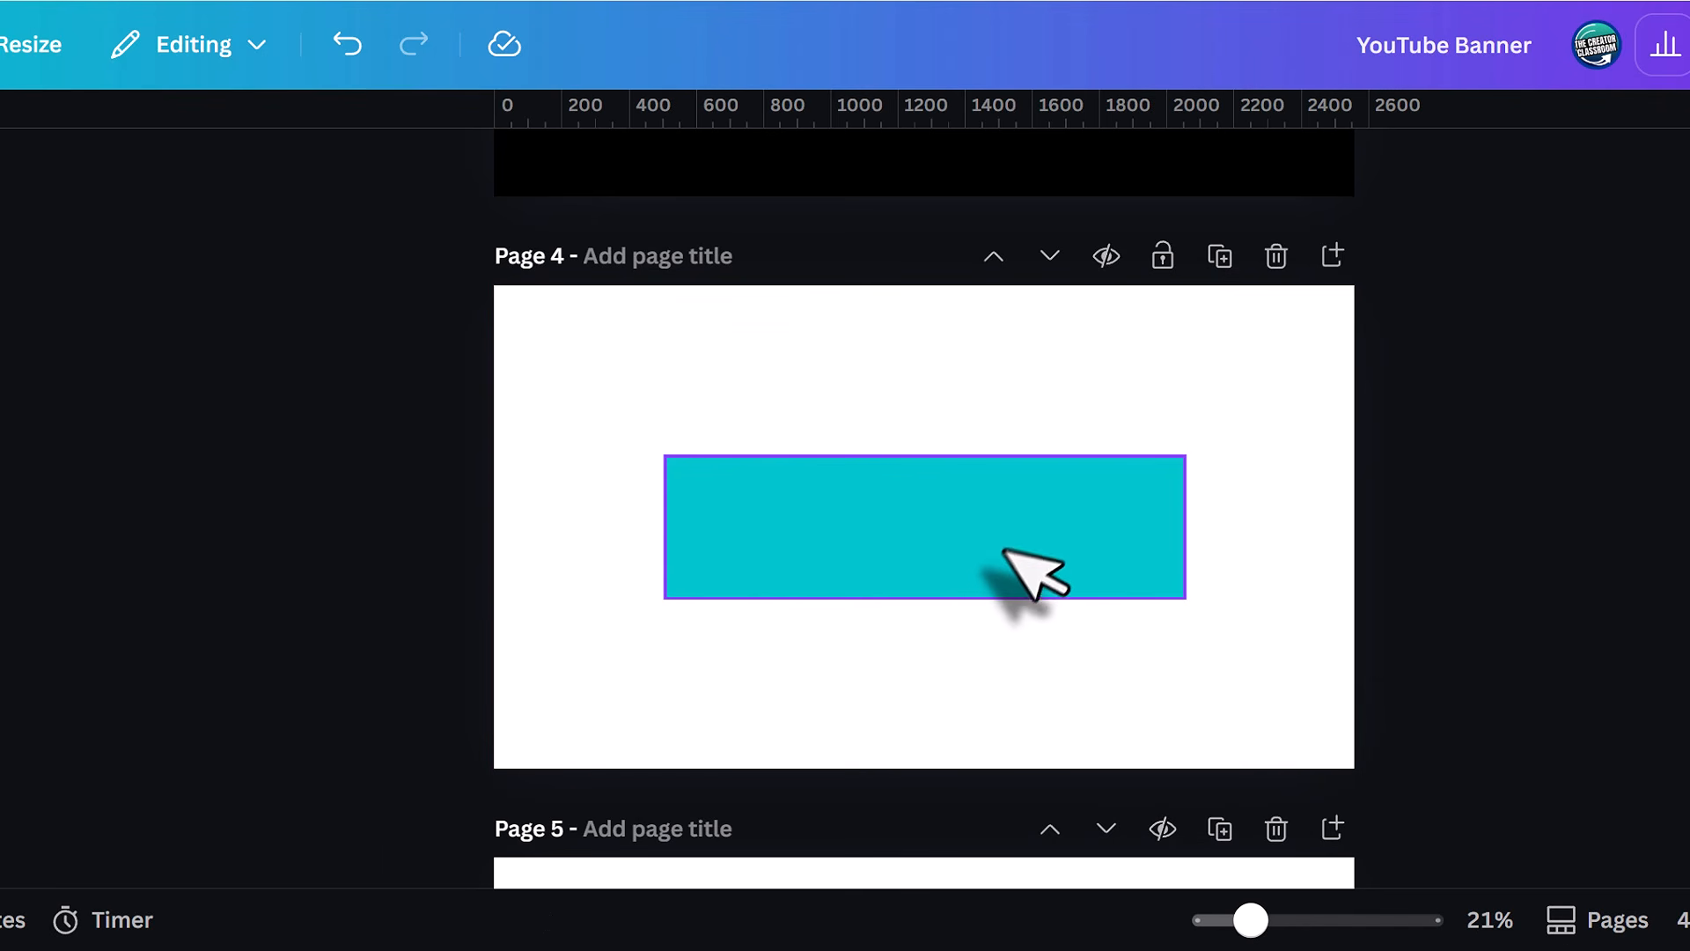
Recolor the centered rectangle on page 4 to black (#000000) and close the color options.
{"action": "left_click", "coordinate": [941, 515]}
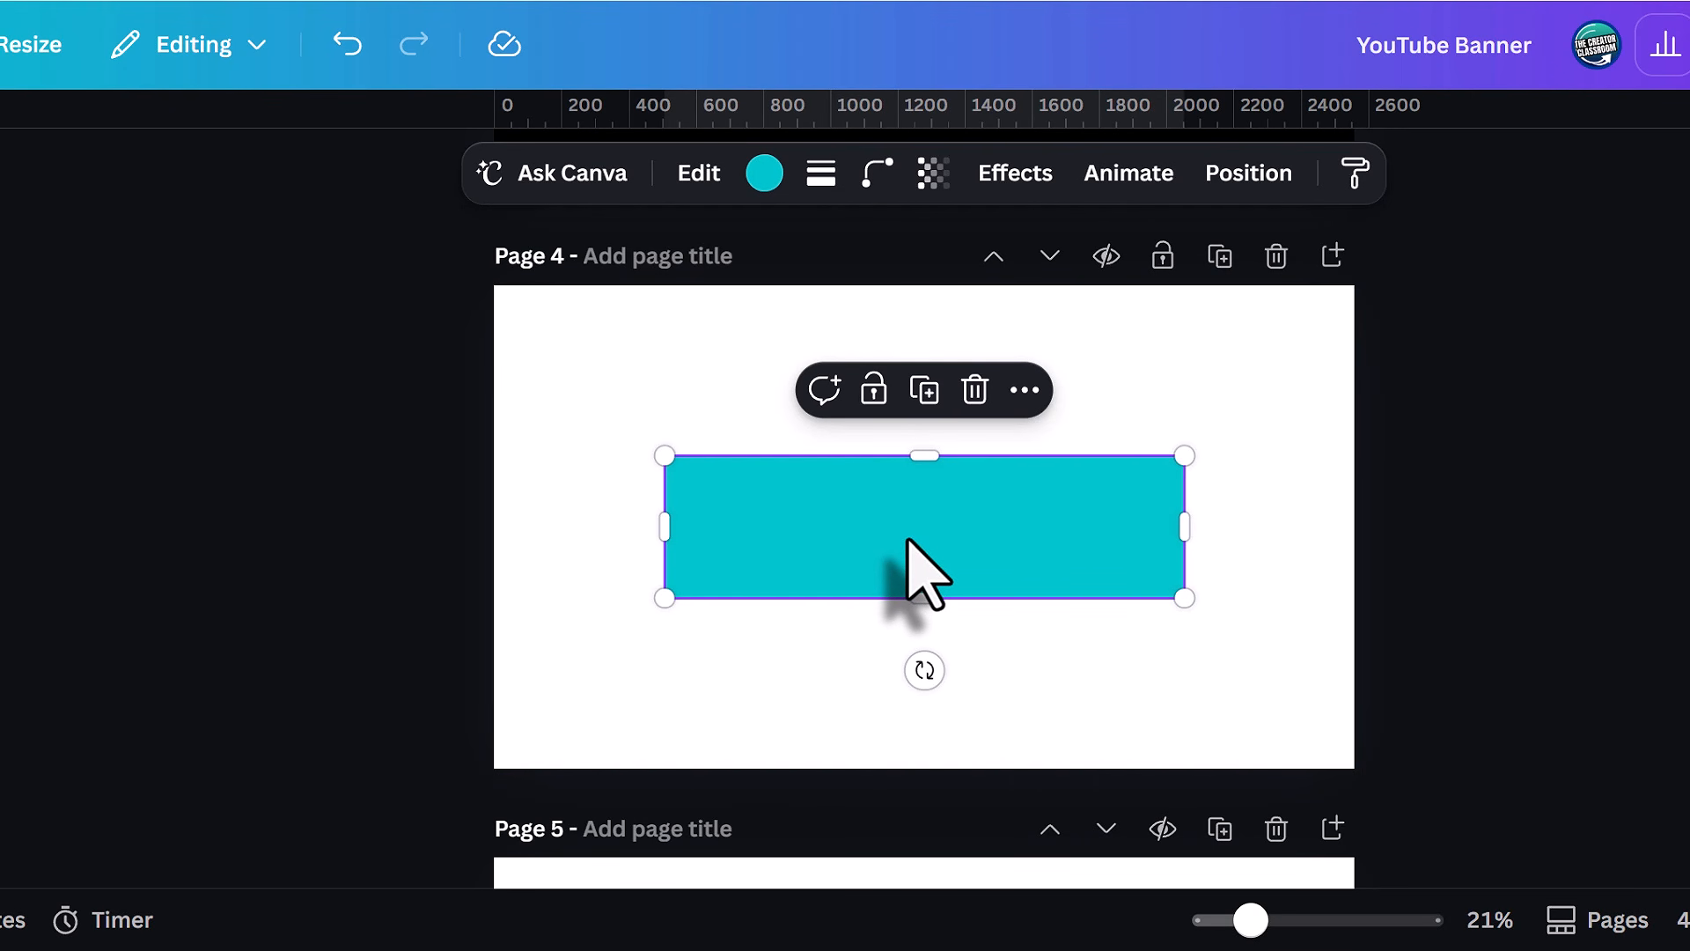
{"action": "left_click", "coordinate": [765, 173]}
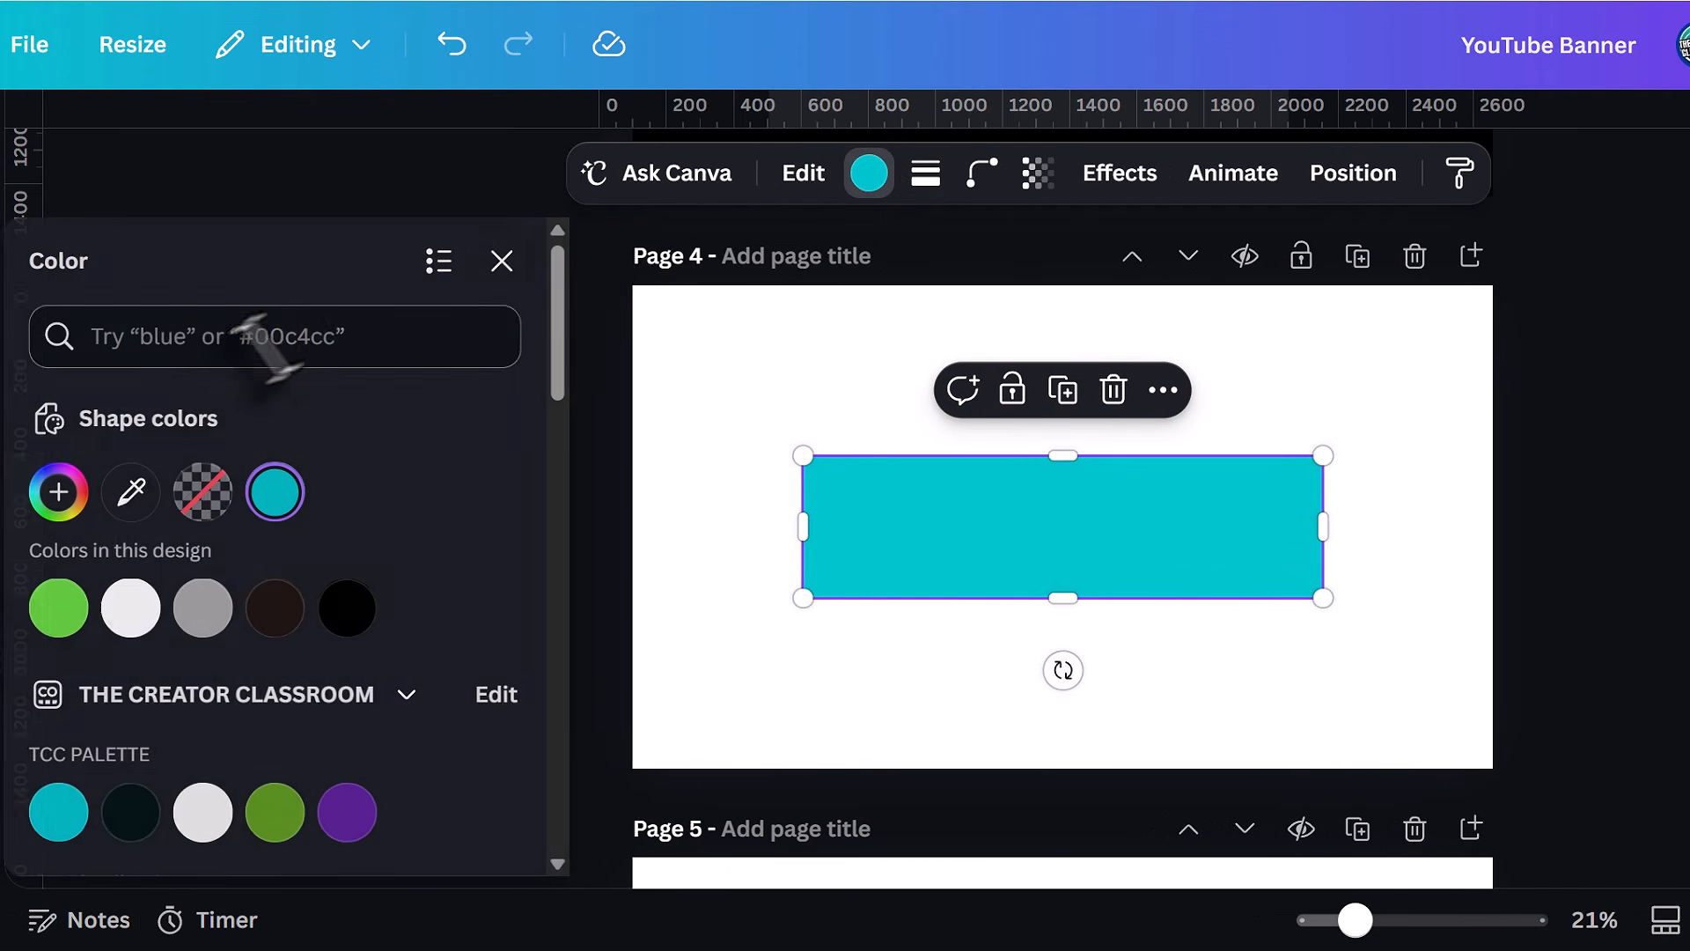
{"action": "left_click", "coordinate": [348, 607]}
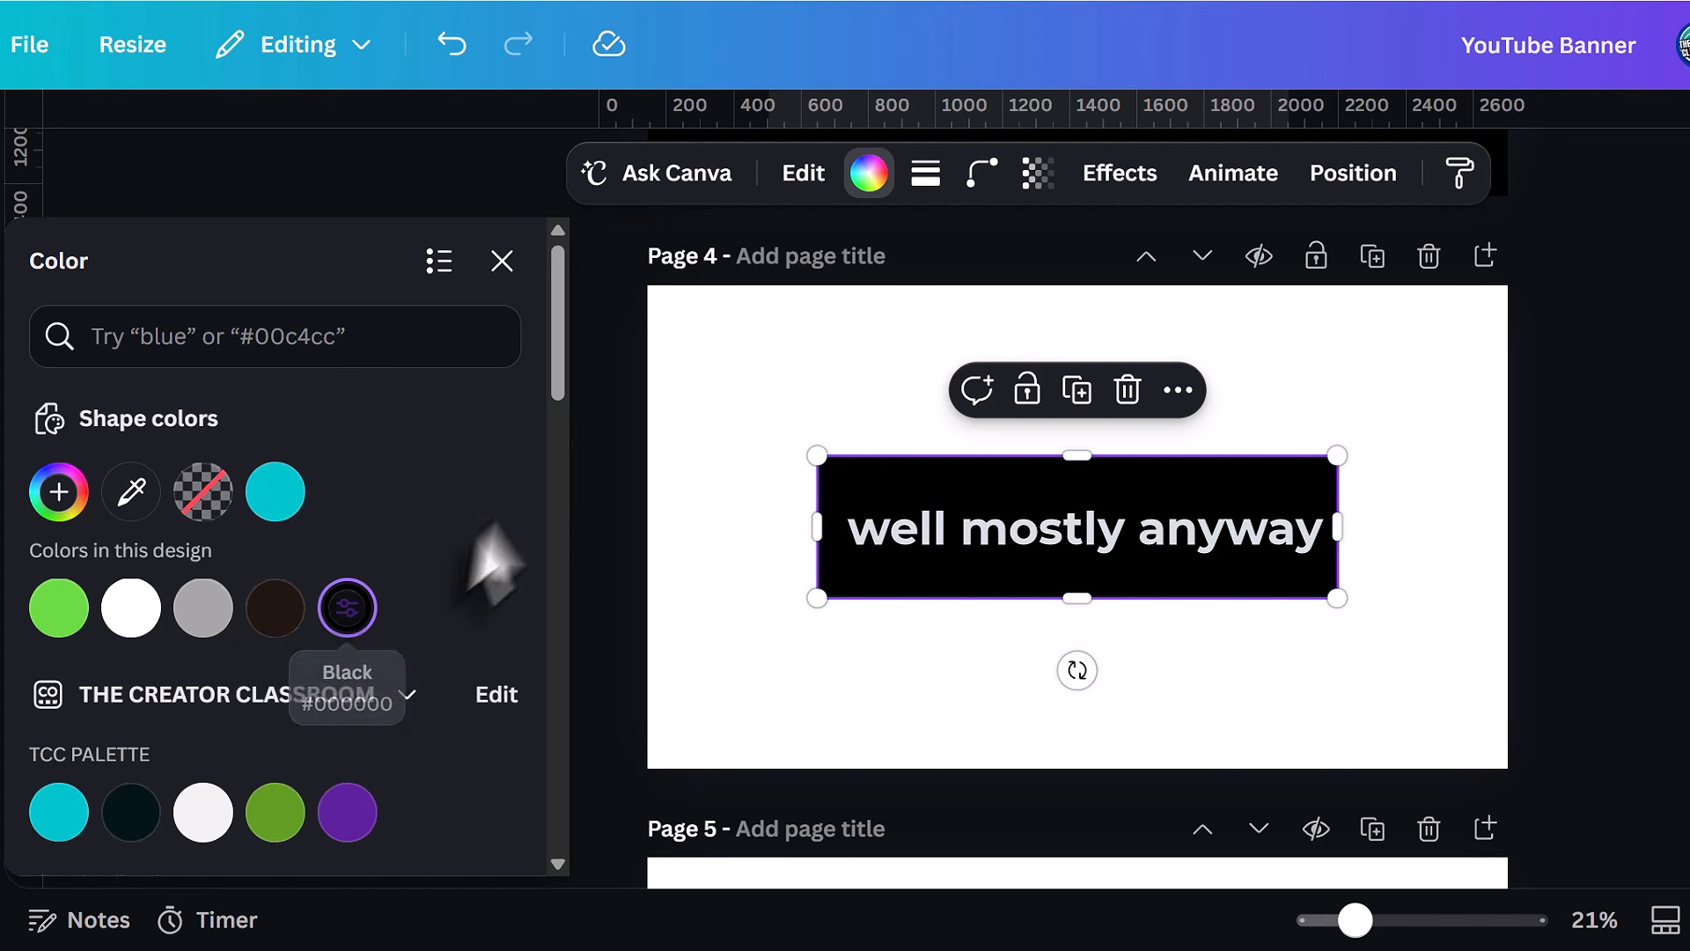
{"action": "left_click", "coordinate": [504, 260]}
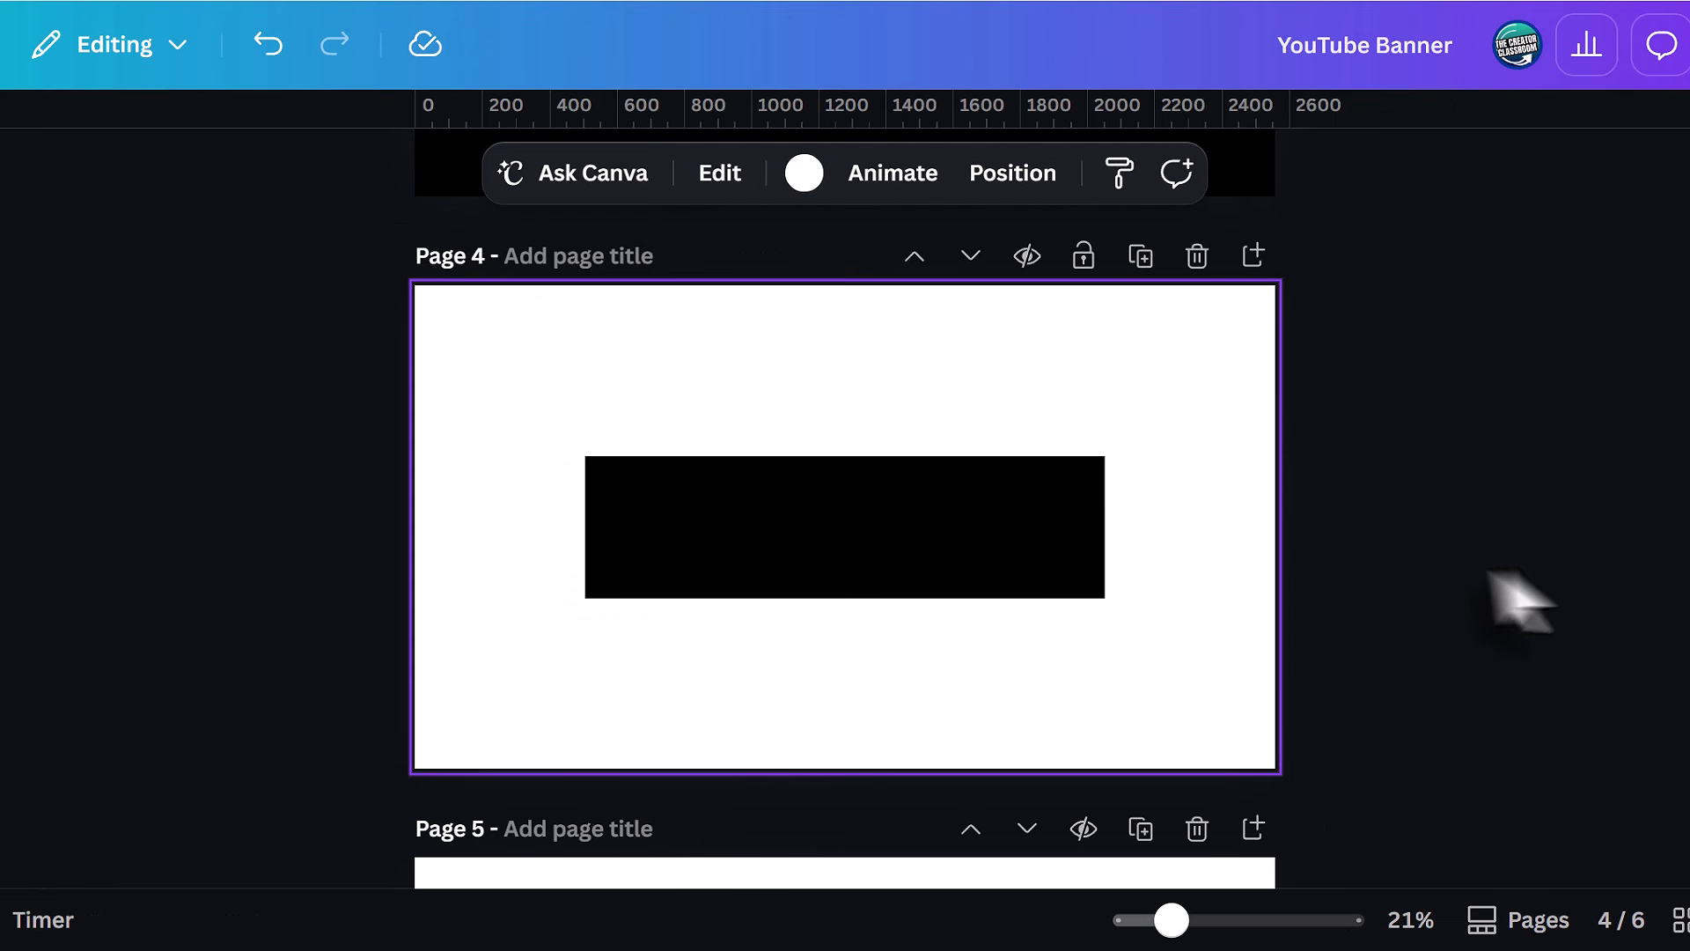
Move the text box above the black rectangle farther up on page 4 and deselect it.
{"action": "left_click", "coordinate": [1047, 435]}
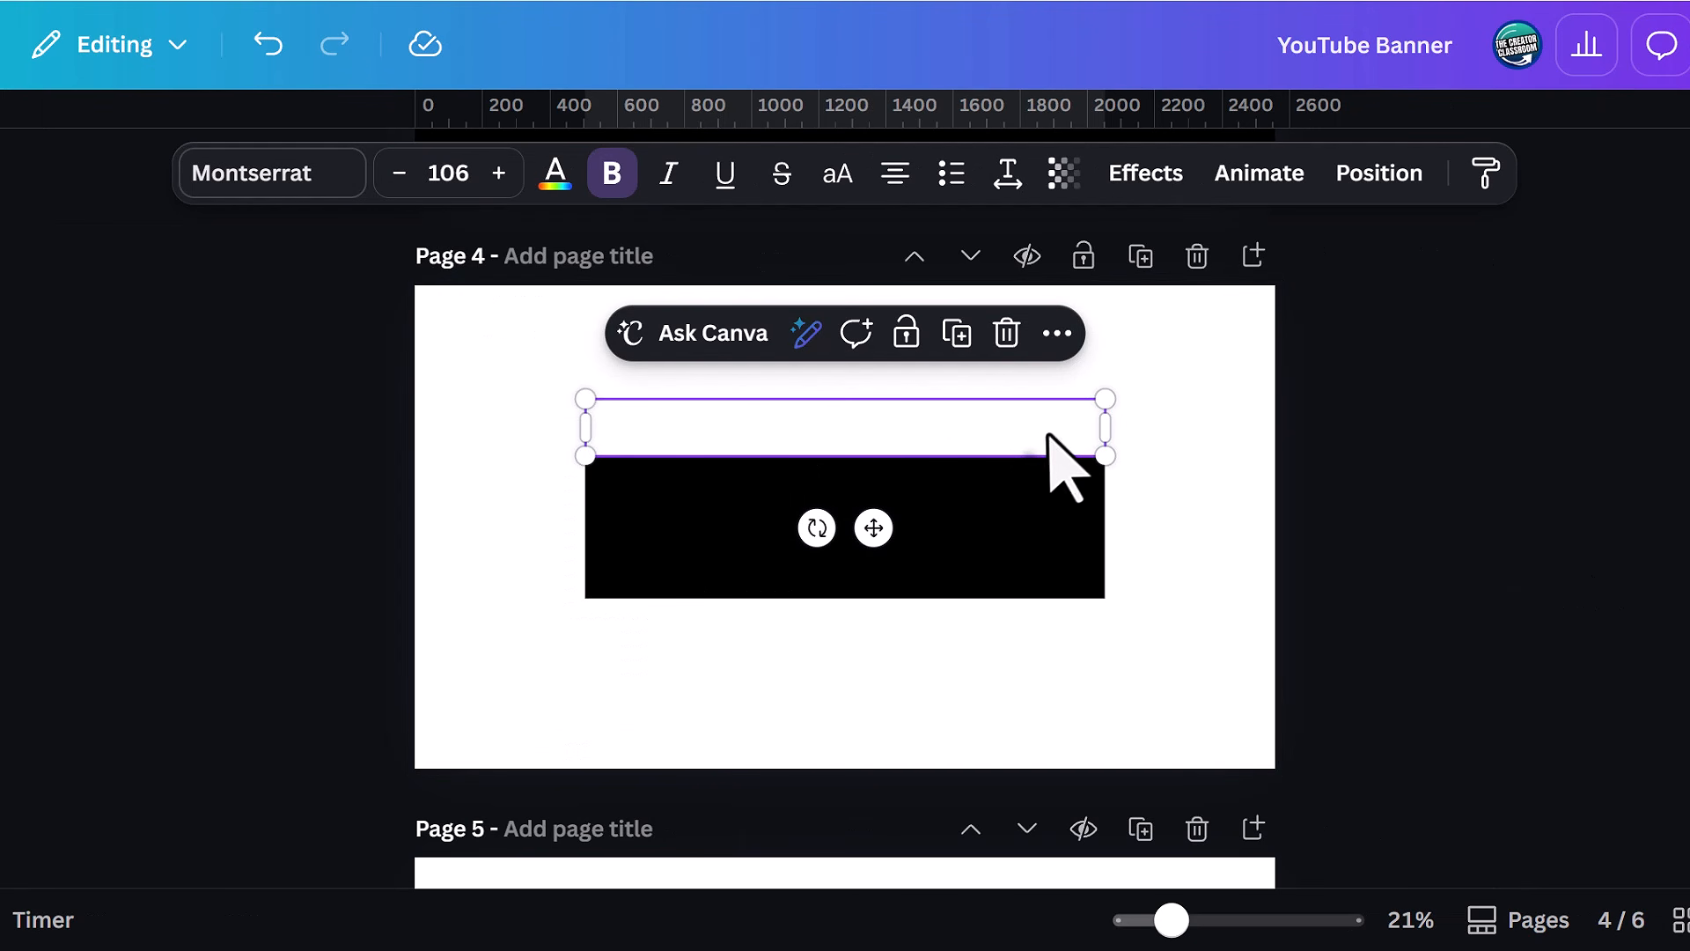
{"action": "left_click_drag", "start_coordinate": [1056, 434], "coordinate": [1082, 377]}
{"action": "left_click", "coordinate": [1207, 491]}
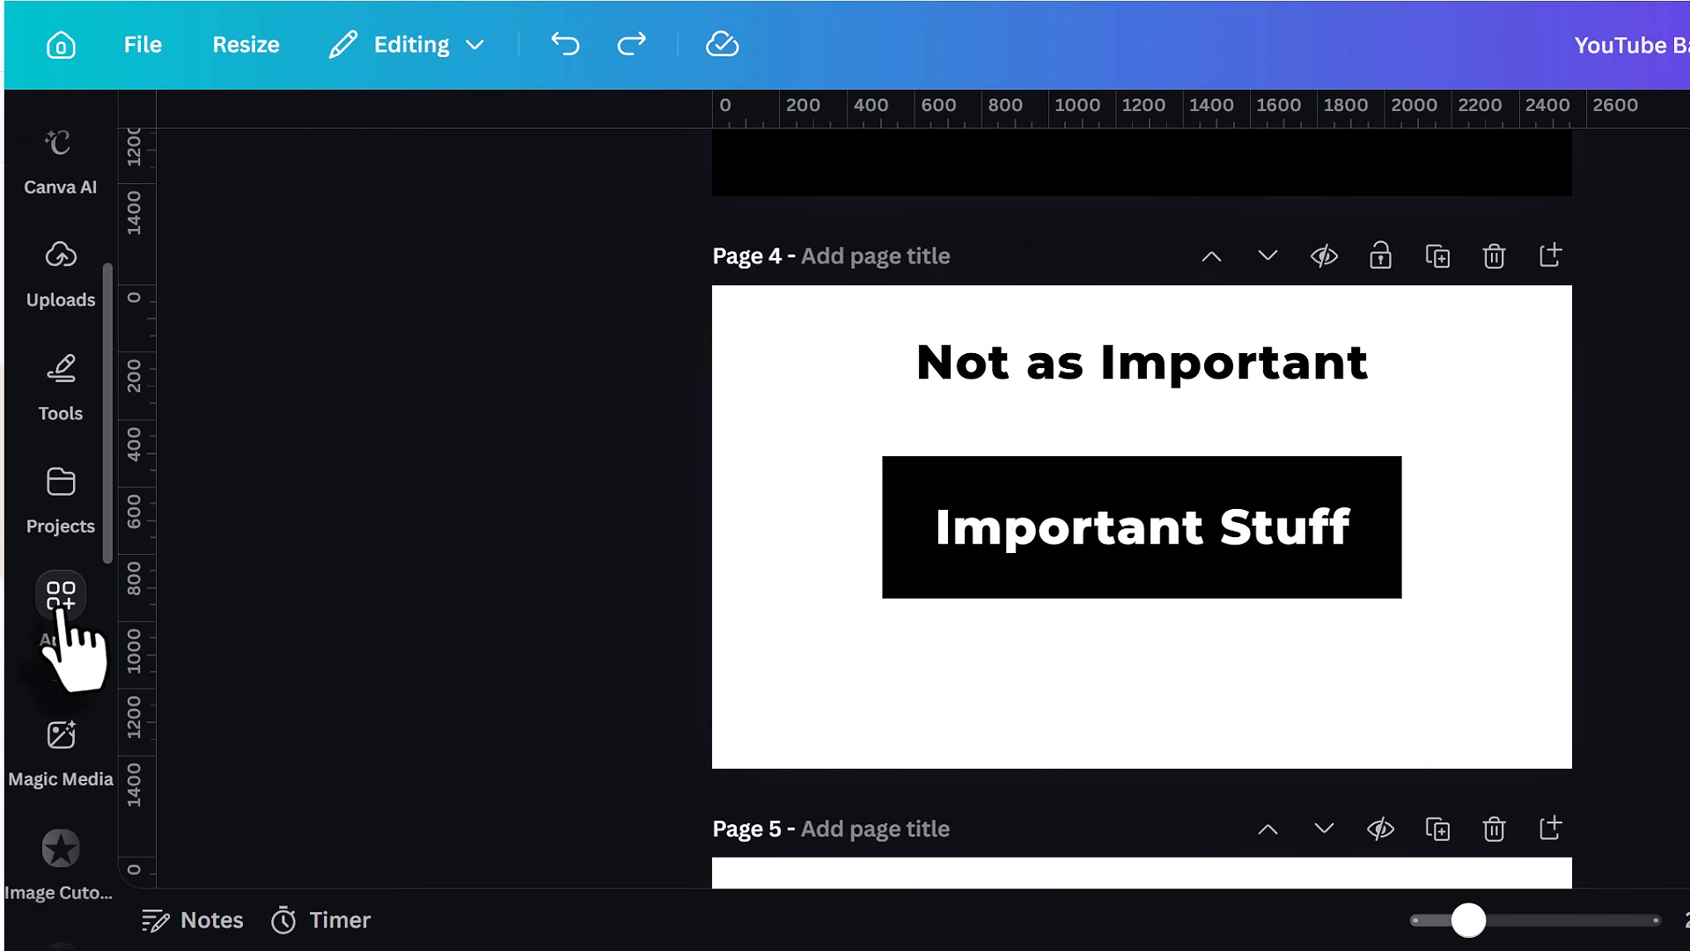
{"action": "left_click", "coordinate": [60, 594]}
{"action": "left_click", "coordinate": [191, 290]}
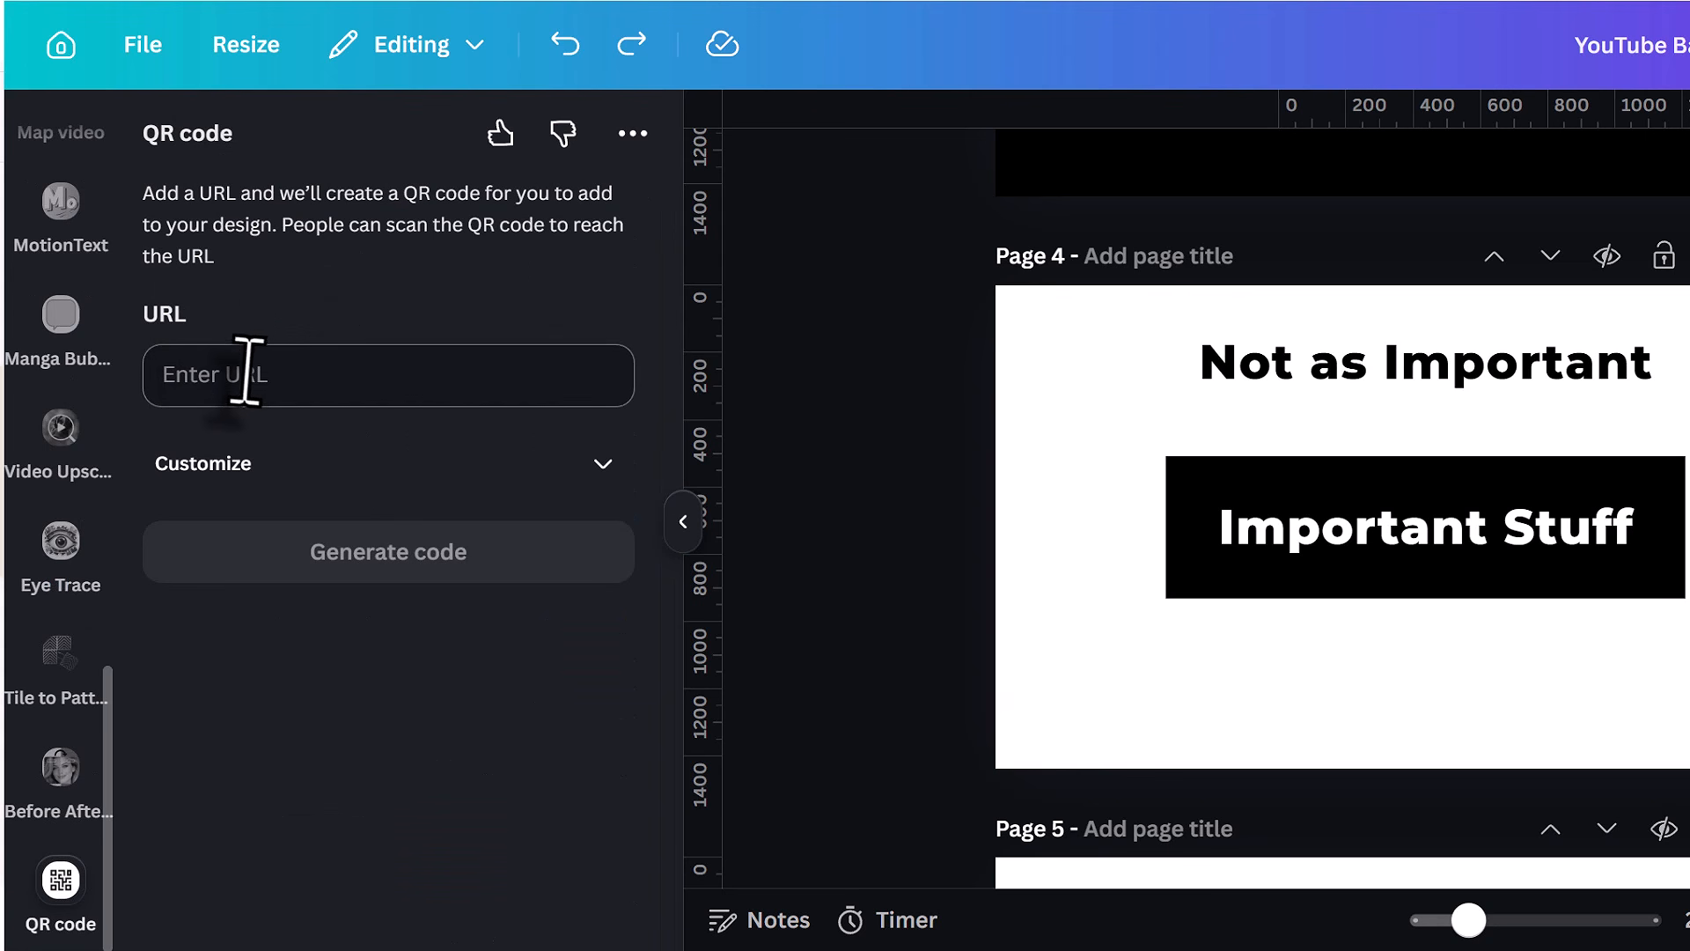
{"action": "type", "text": "https://thecreatorclassroom.kit.com/3a914c309f"}
{"action": "left_click", "coordinate": [476, 599]}
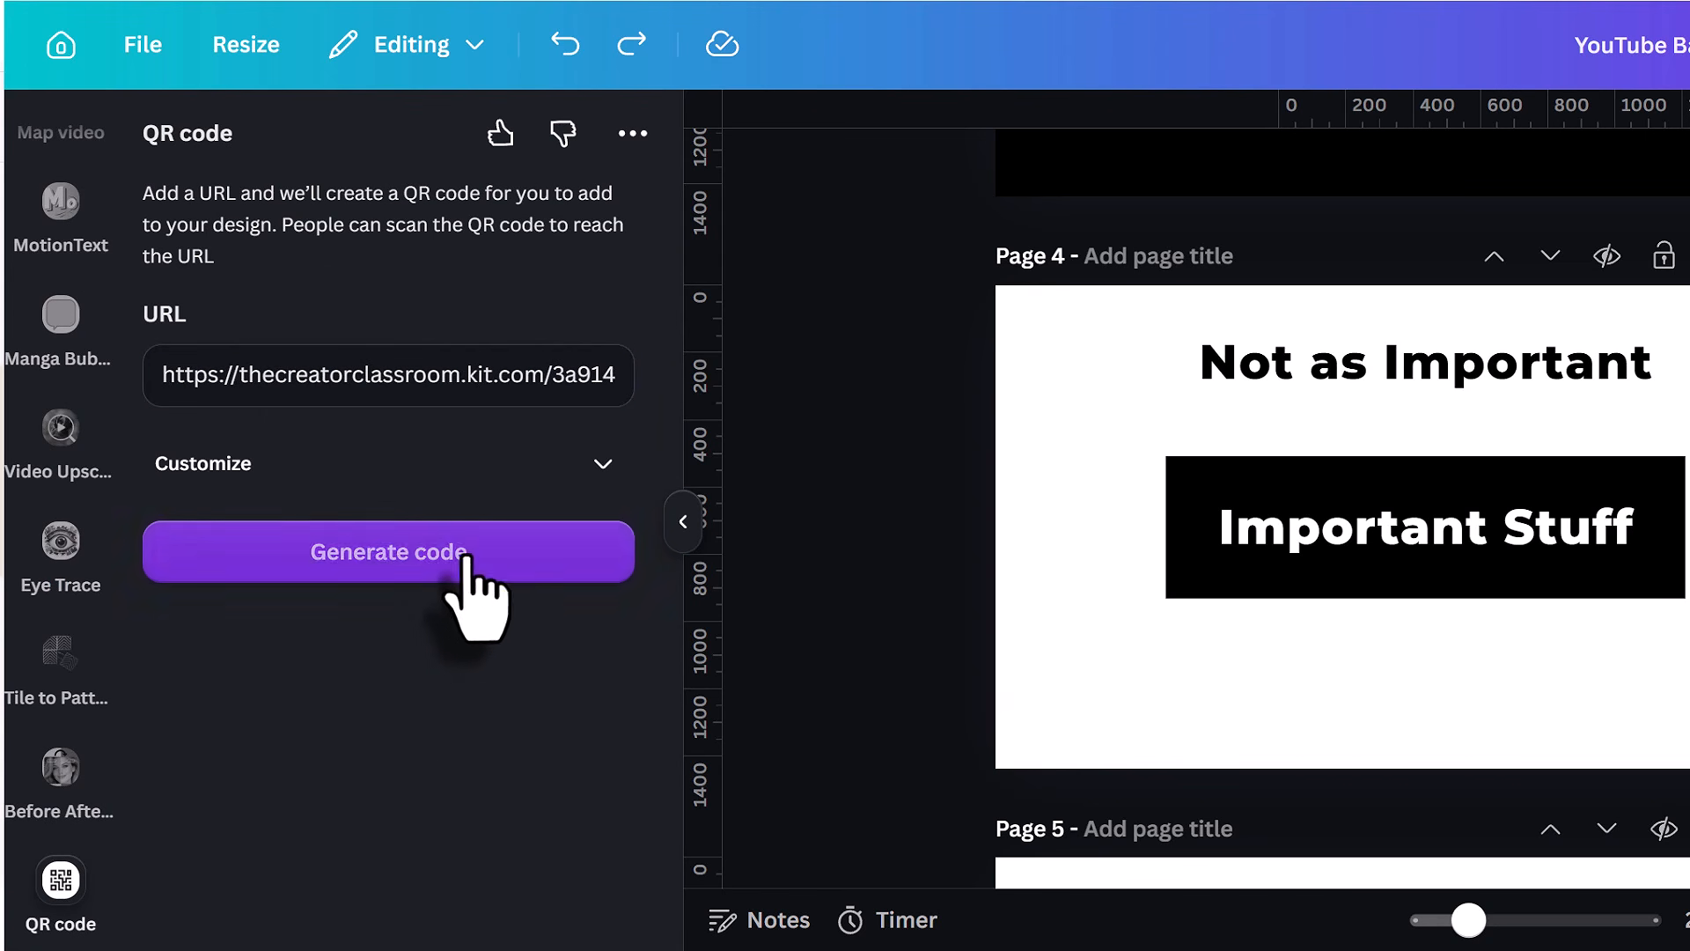
Shrink the QR code, place it in page 4's upper-left corner, and delete the "Not as Important" text.
{"action": "left_click_drag", "start_coordinate": [1522, 430], "coordinate": [1473, 482]}
{"action": "left_click_drag", "start_coordinate": [1404, 554], "coordinate": [1089, 401]}
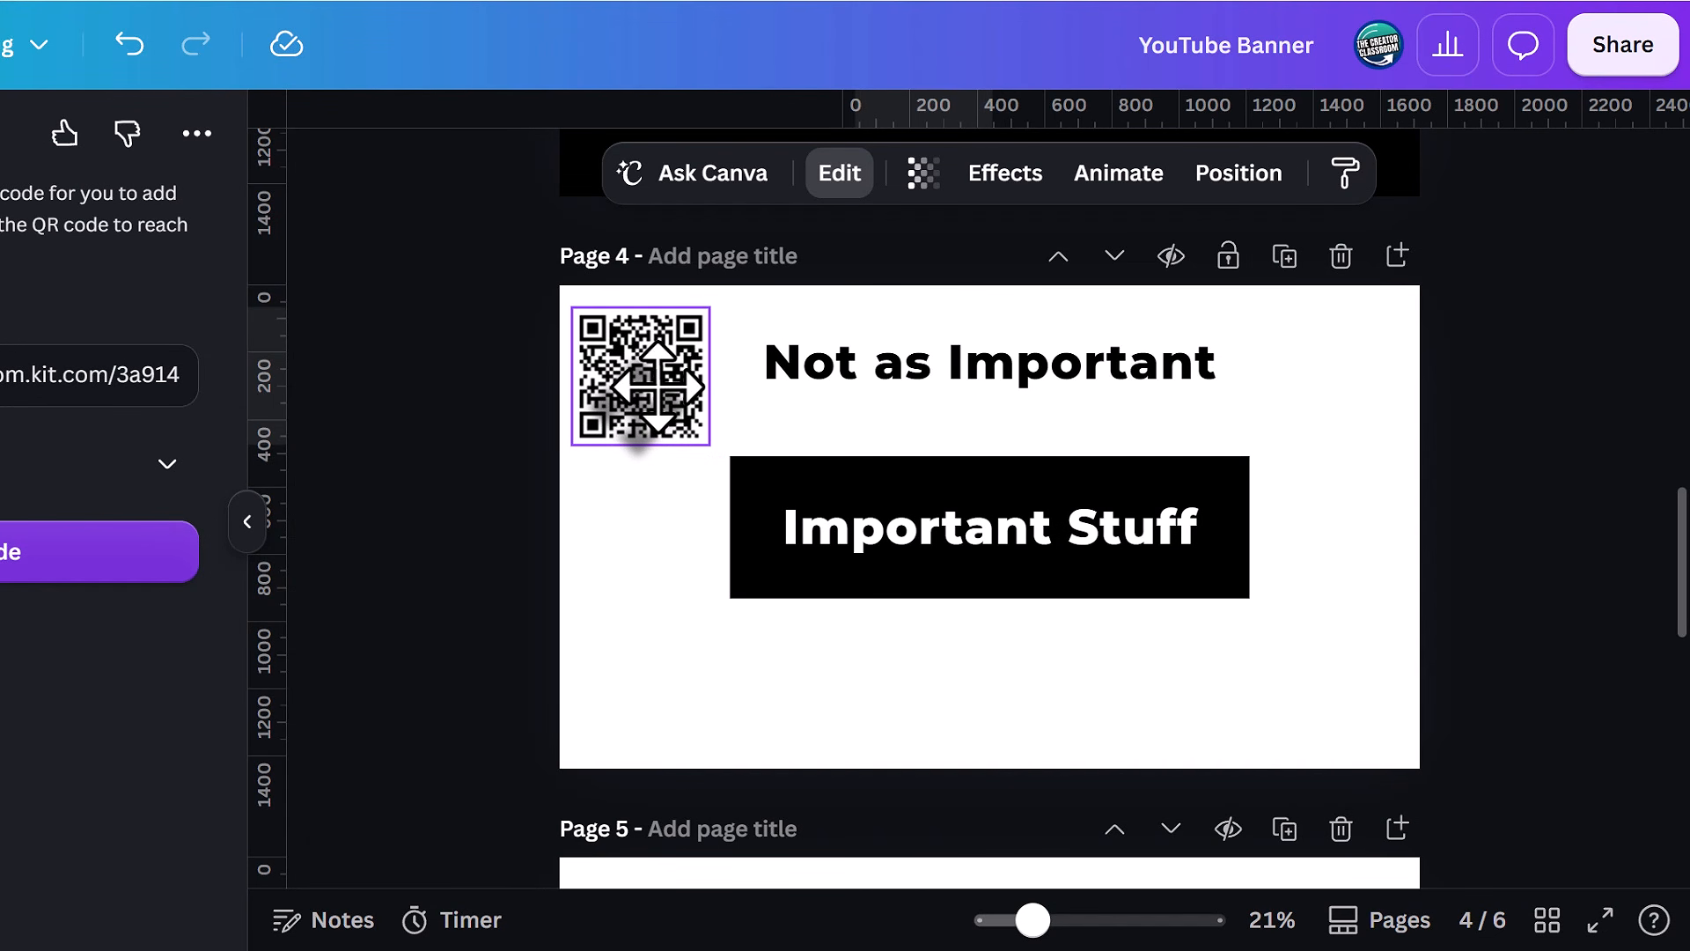
{"action": "left_click", "coordinate": [868, 394]}
{"action": "key", "text": "Delete"}
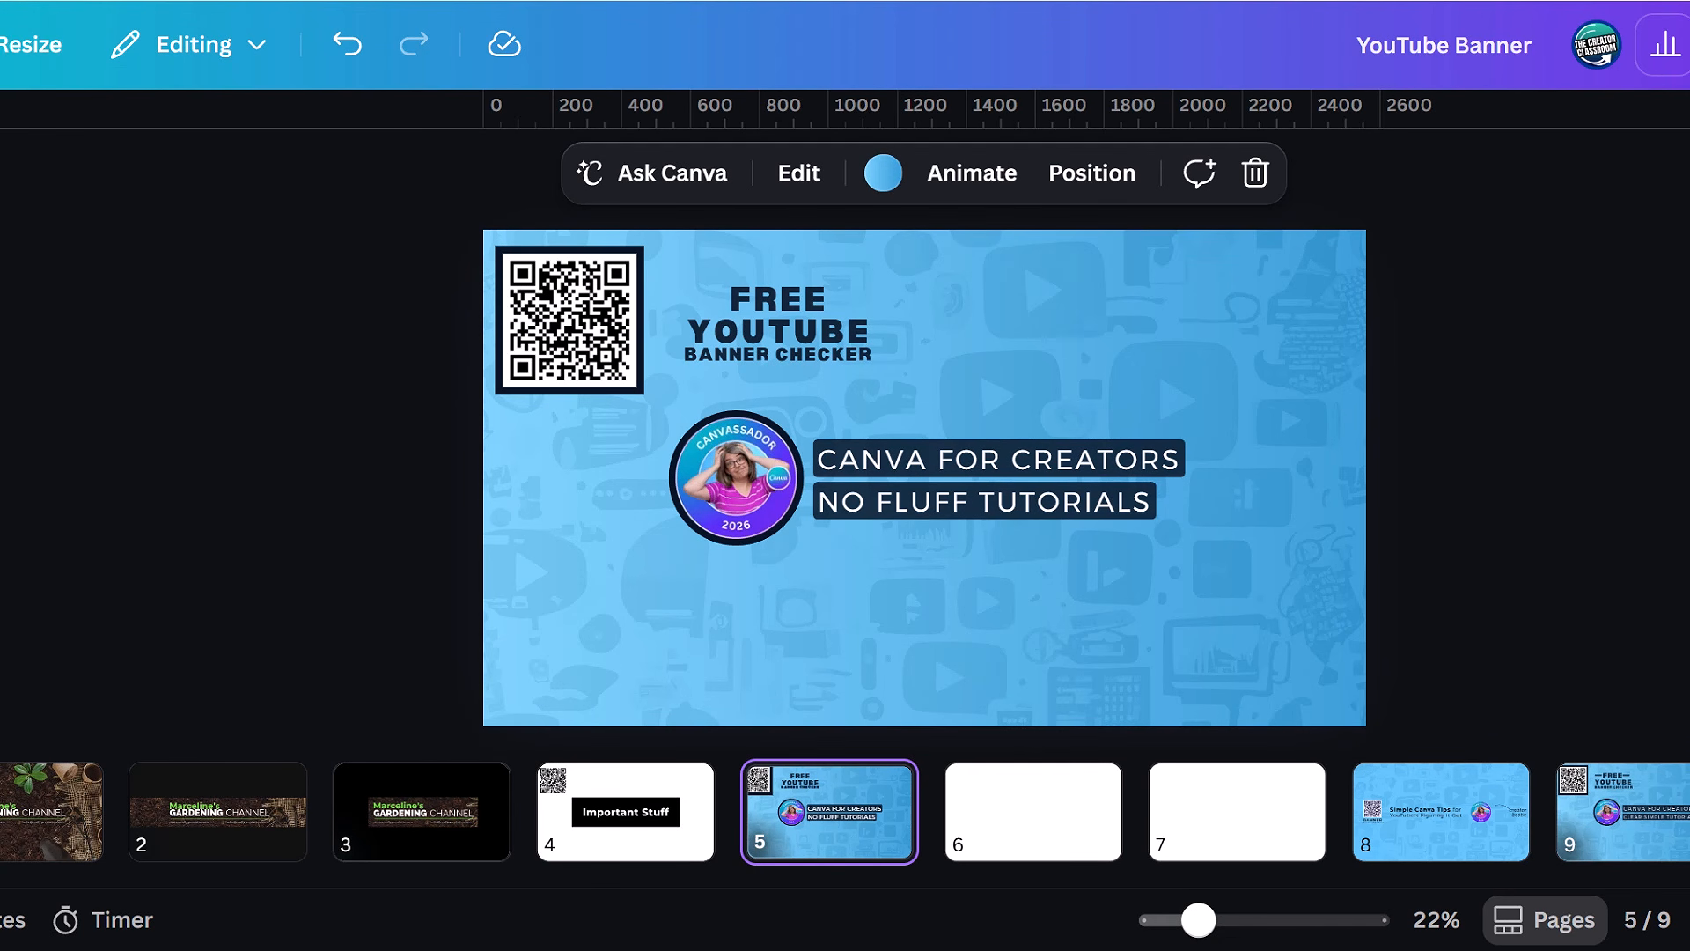
Paste the black safe-zone rectangle over the center of the page 5 banner and lower its opacity to check the content underneath.
{"action": "left_click", "coordinate": [1574, 465]}
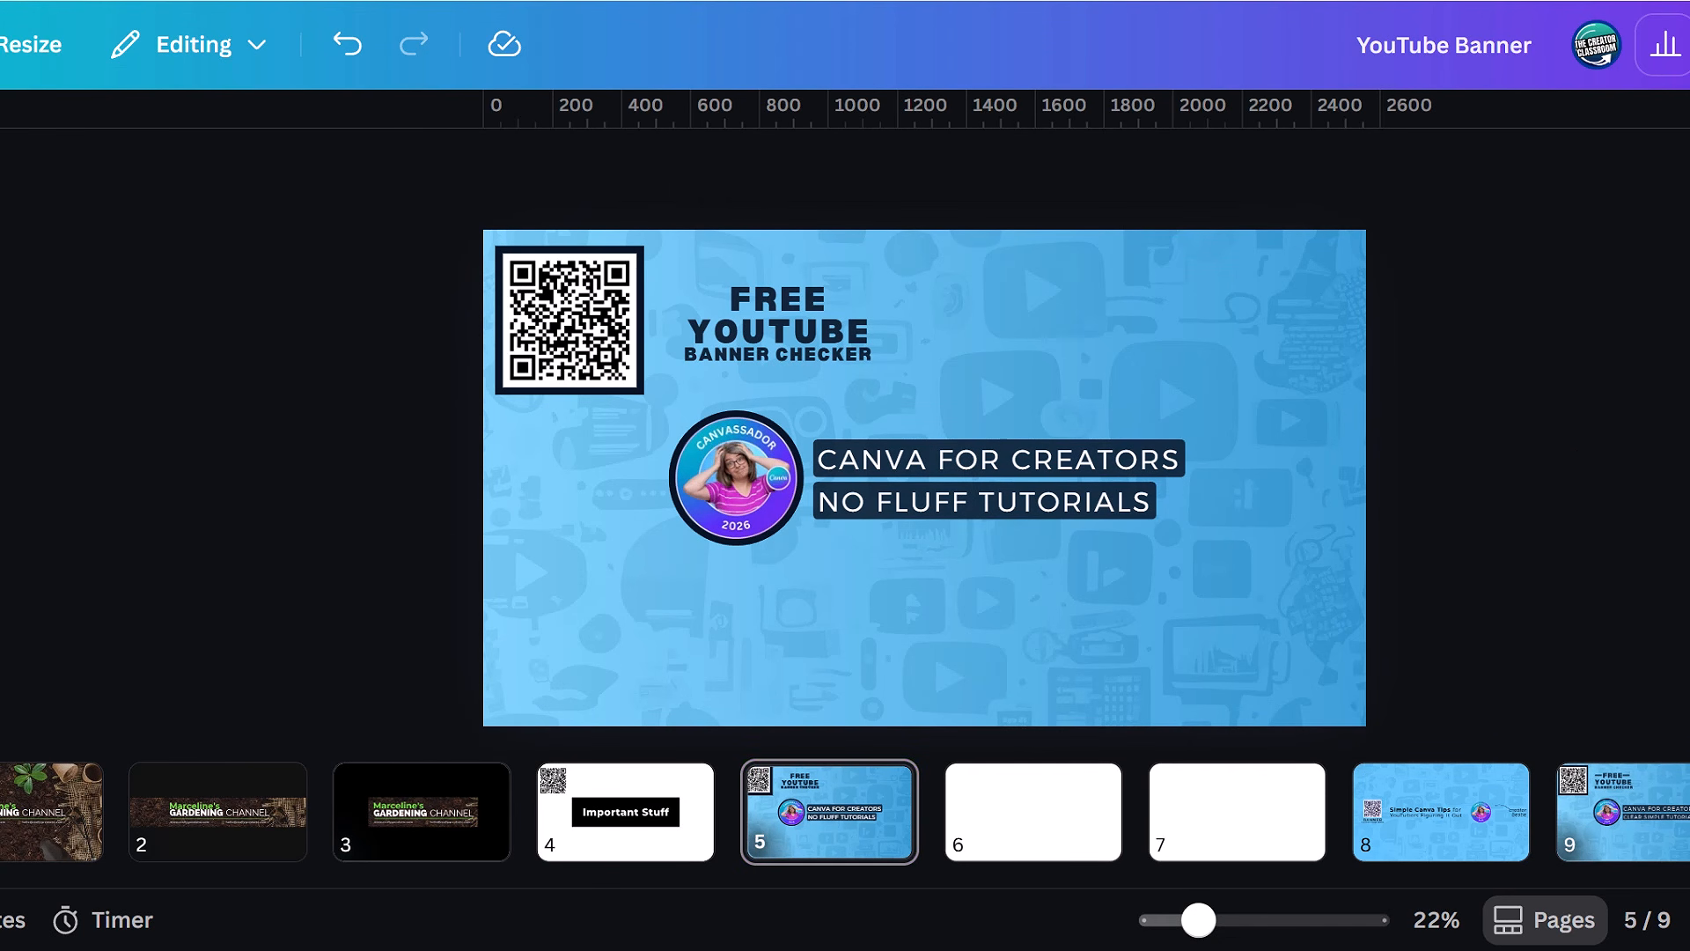
{"action": "key", "text": "ctrl+v"}
{"action": "key", "text": "Escape"}
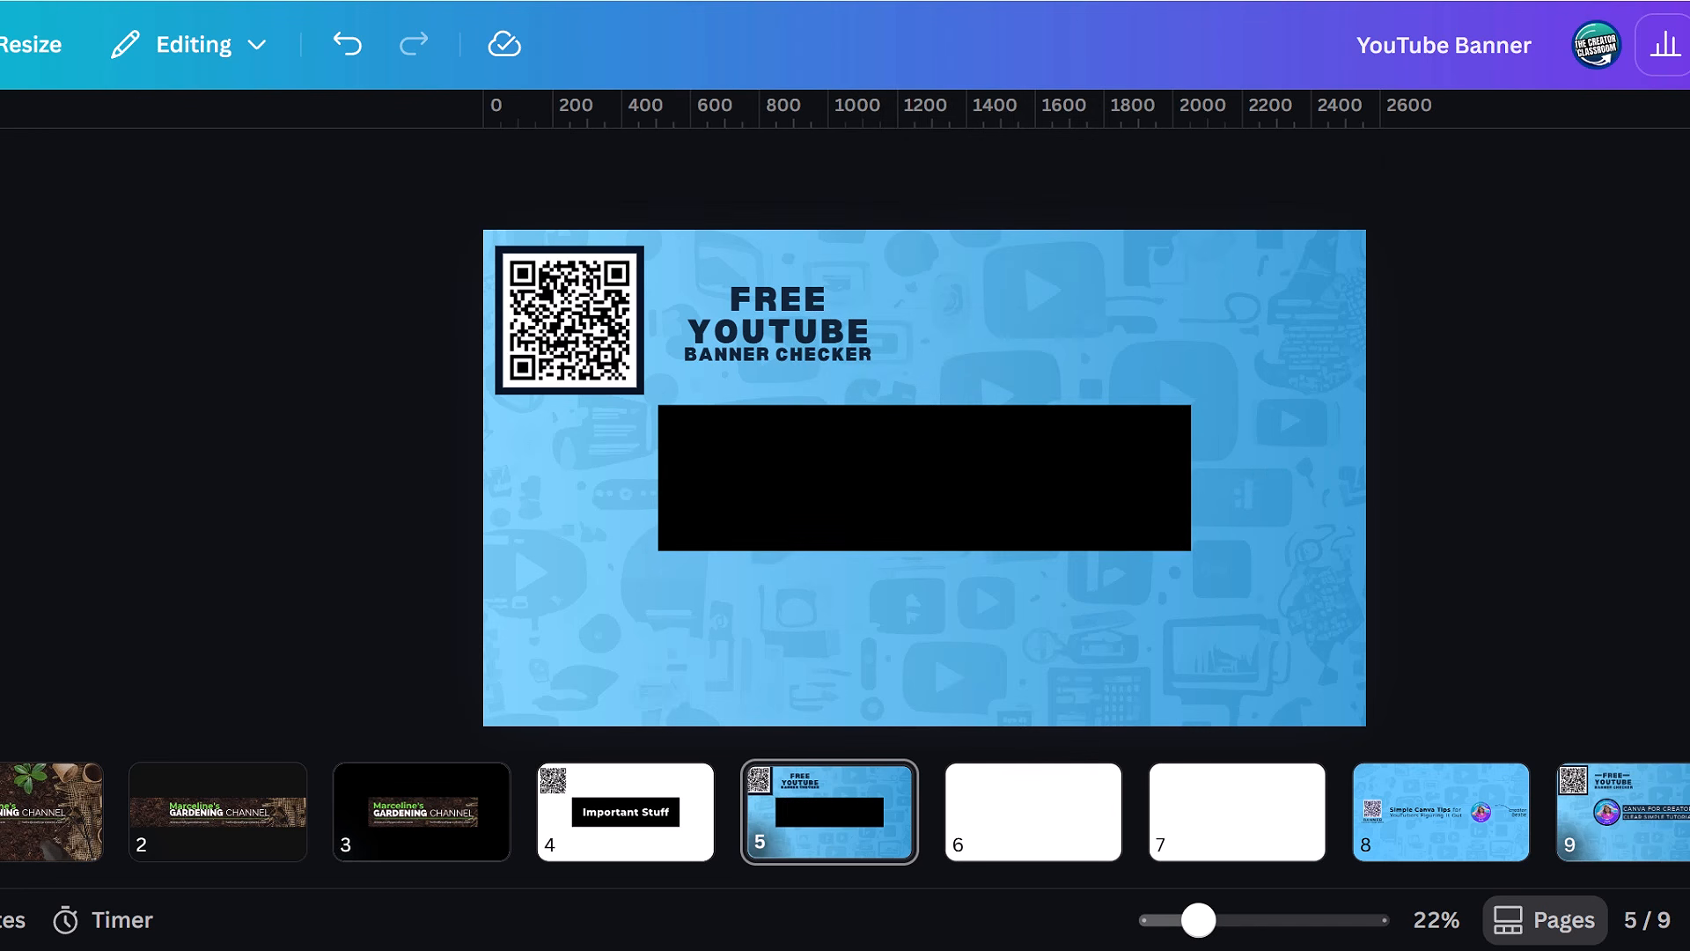
{"action": "left_click", "coordinate": [1124, 510]}
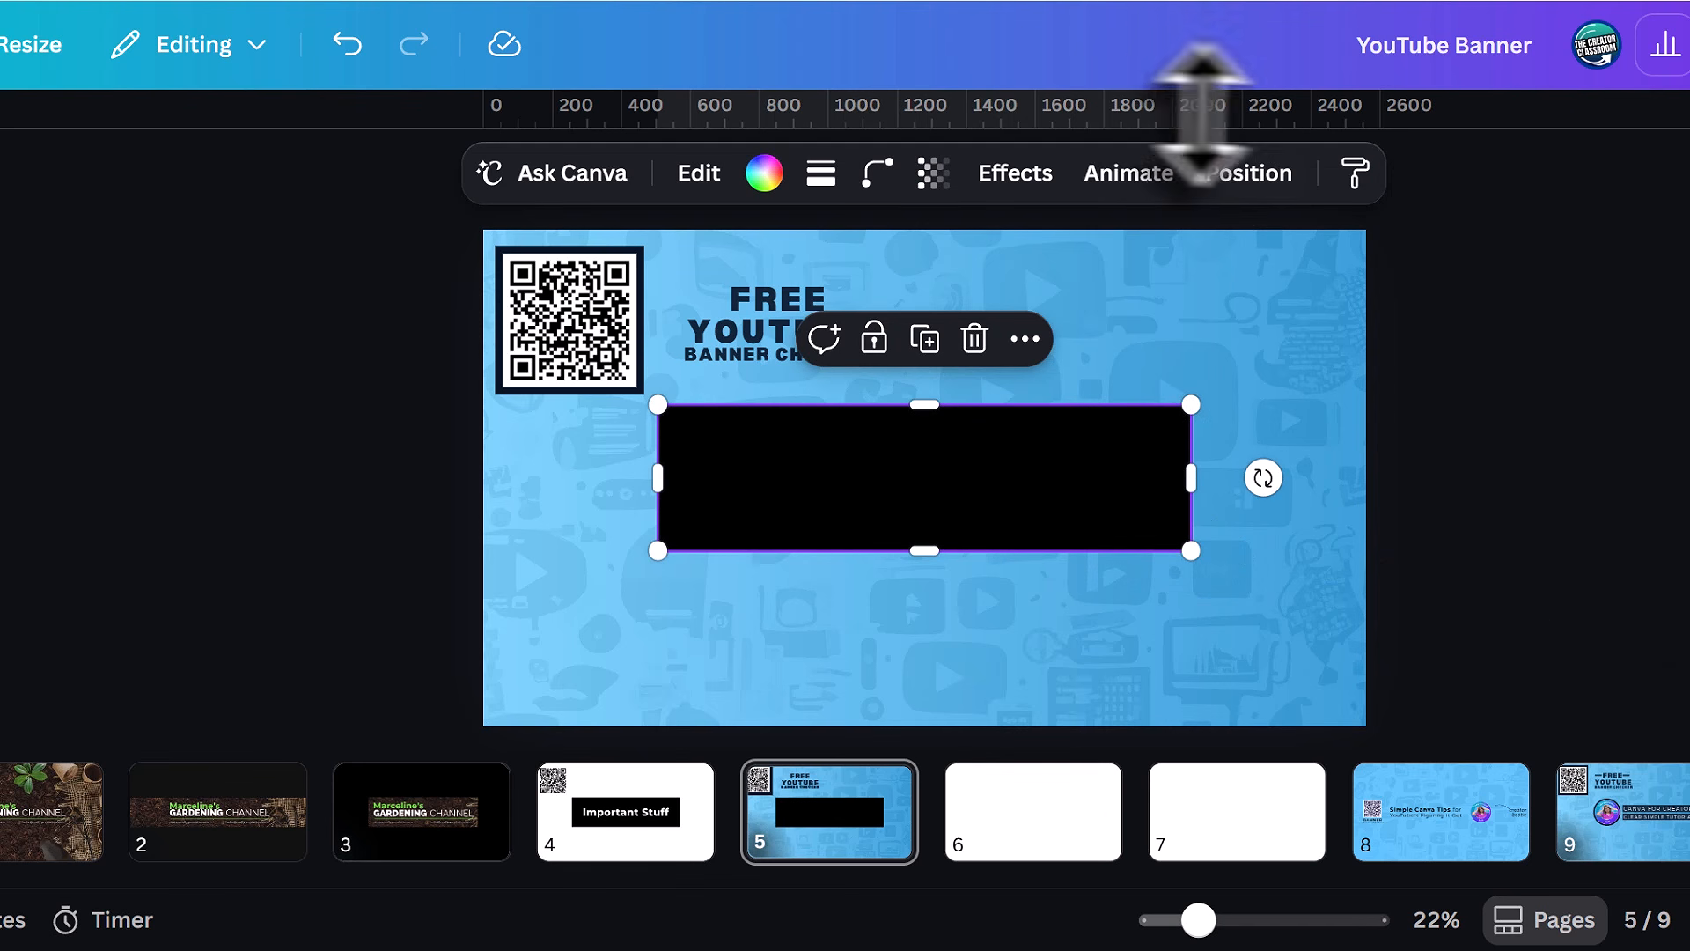
{"action": "left_click", "coordinate": [933, 173]}
{"action": "mouse_move", "coordinate": [1013, 299]}
{"action": "left_mouse_down"}
{"action": "mouse_move", "coordinate": [874, 301]}
{"action": "mouse_move", "coordinate": [1012, 302]}
{"action": "left_mouse_up"}
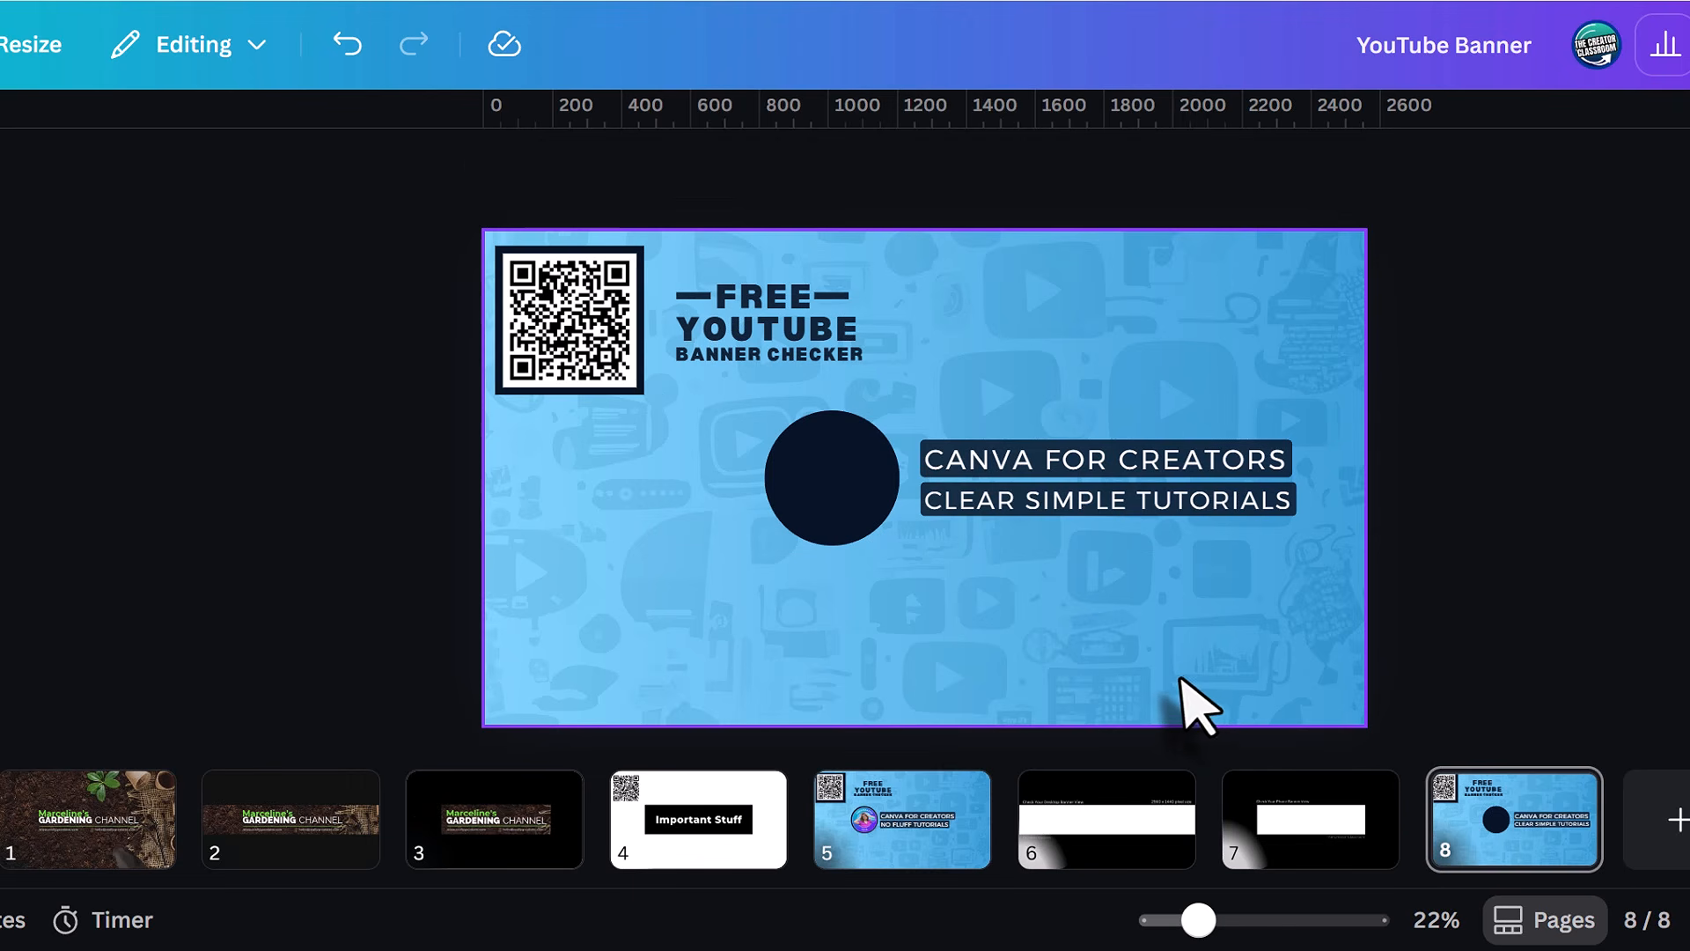
Place the round Canvassador profile picture centered on the dark circle on page 8 and deselect it.
{"action": "left_click", "coordinate": [1200, 710]}
{"action": "left_click", "coordinate": [749, 493]}
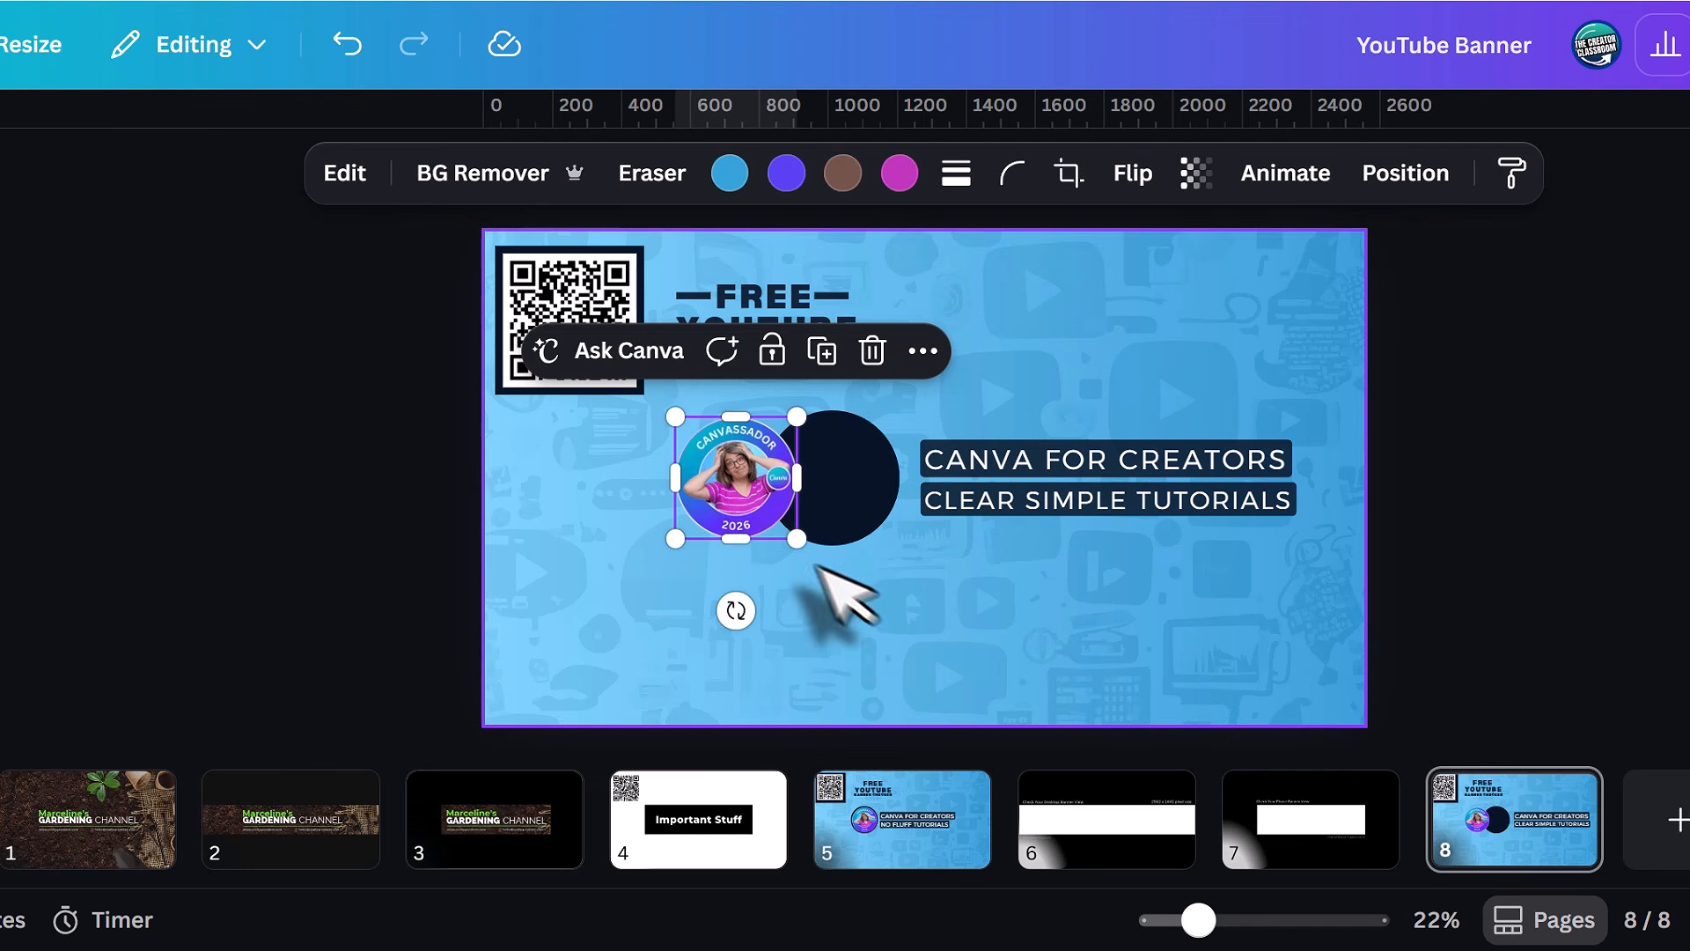
{"action": "left_click_drag", "start_coordinate": [728, 483], "coordinate": [803, 471]}
{"action": "left_click", "coordinate": [903, 599]}
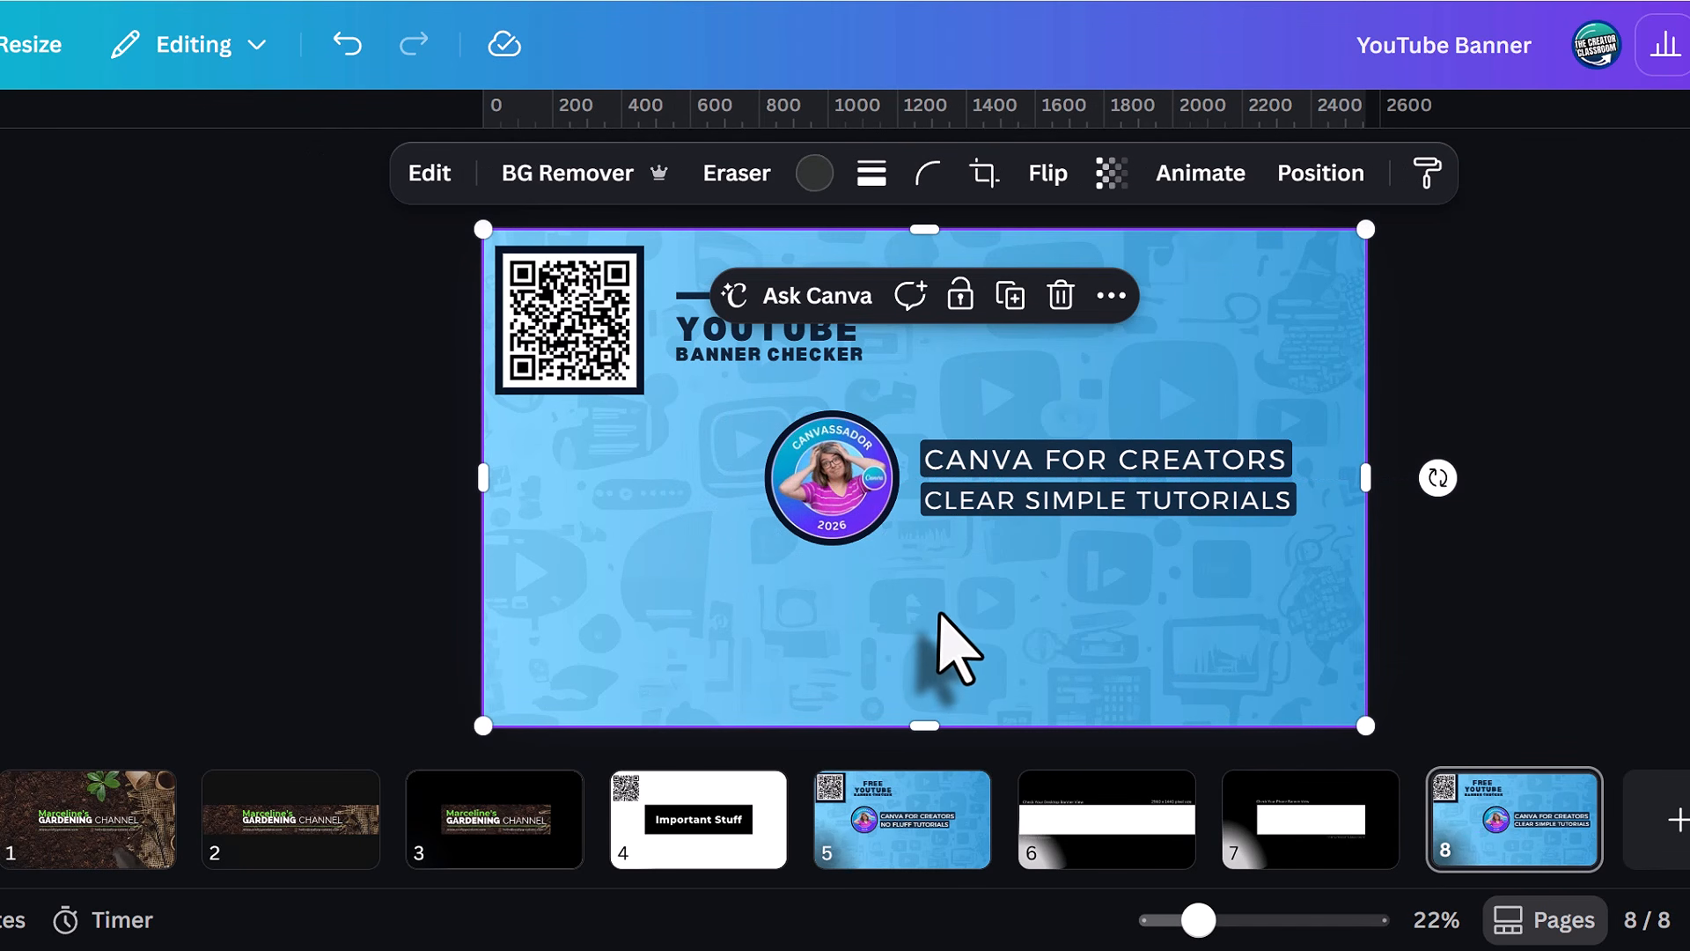
Transfer the phone banner view overlay from page 7 onto page 8 and crop it to a narrow strip at the page's left edge.
{"action": "left_click", "coordinate": [1337, 861]}
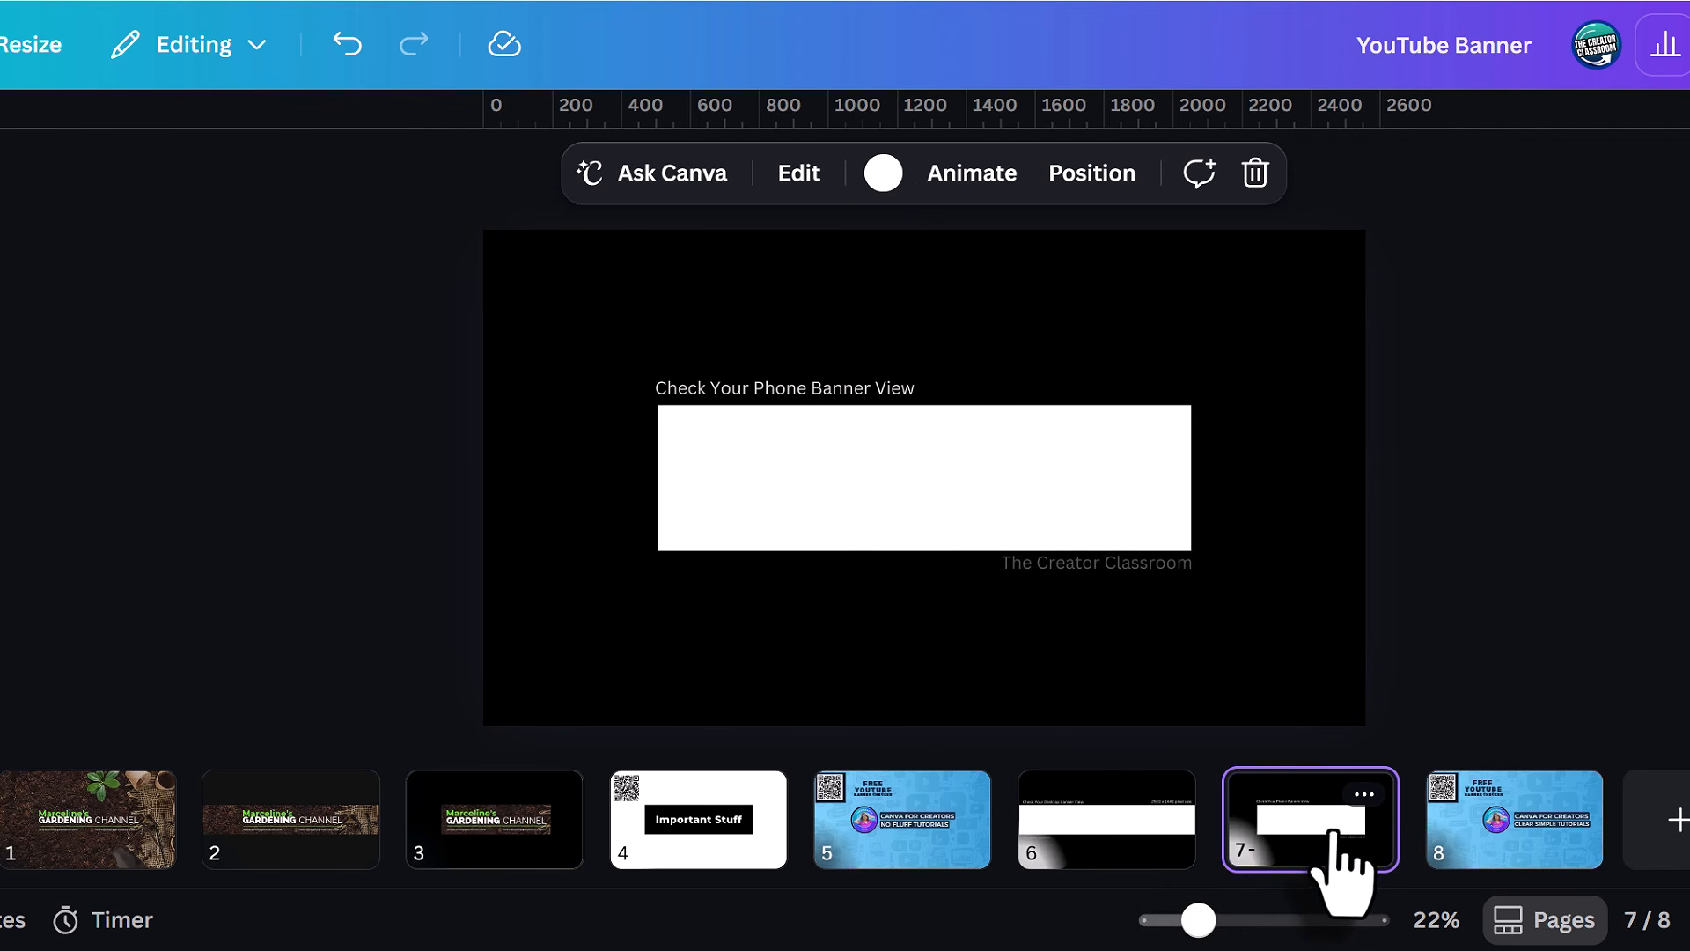
{"action": "left_click", "coordinate": [949, 676]}
{"action": "left_click", "coordinate": [1520, 867]}
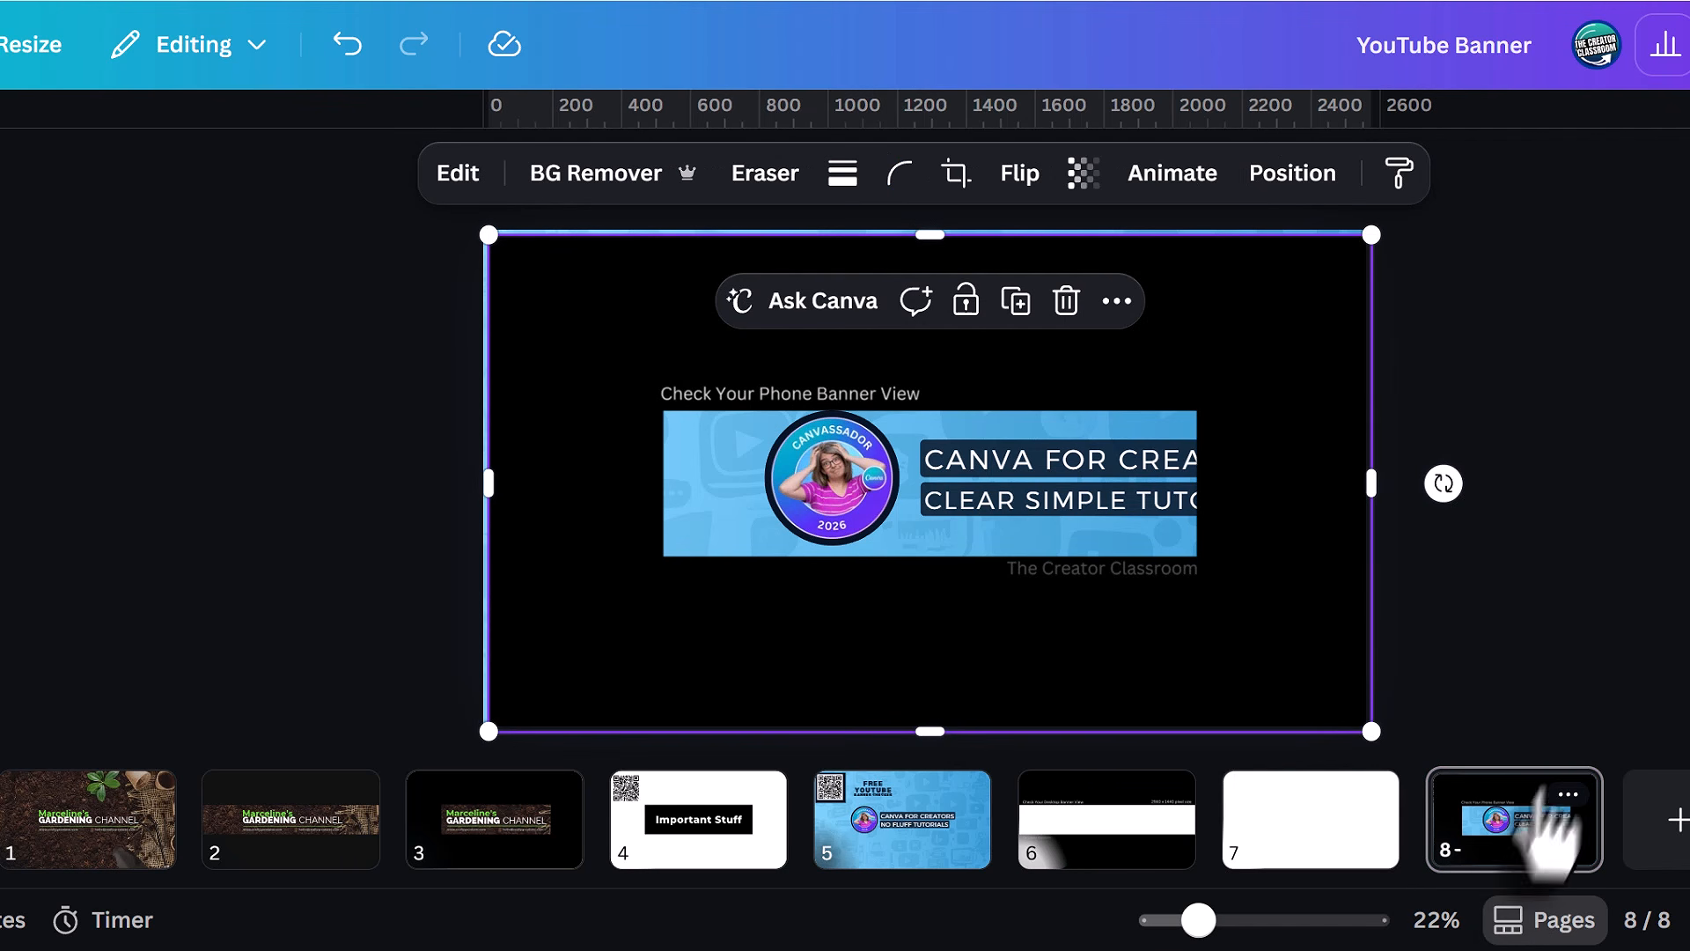
{"action": "left_click_drag", "start_coordinate": [1318, 465], "coordinate": [622, 476]}
{"action": "left_click", "coordinate": [1597, 546]}
{"action": "left_click", "coordinate": [1290, 532]}
{"action": "left_click", "coordinate": [832, 515]}
{"action": "left_click", "coordinate": [971, 637]}
Move the profile picture with its dark circle and the "CANVA FOR CREATORS / CLEAR SIMPLE TUTORIALS" text left into page 8's phone safe zone.
{"action": "left_click", "coordinate": [813, 481]}
{"action": "left_click", "coordinate": [1406, 176]}
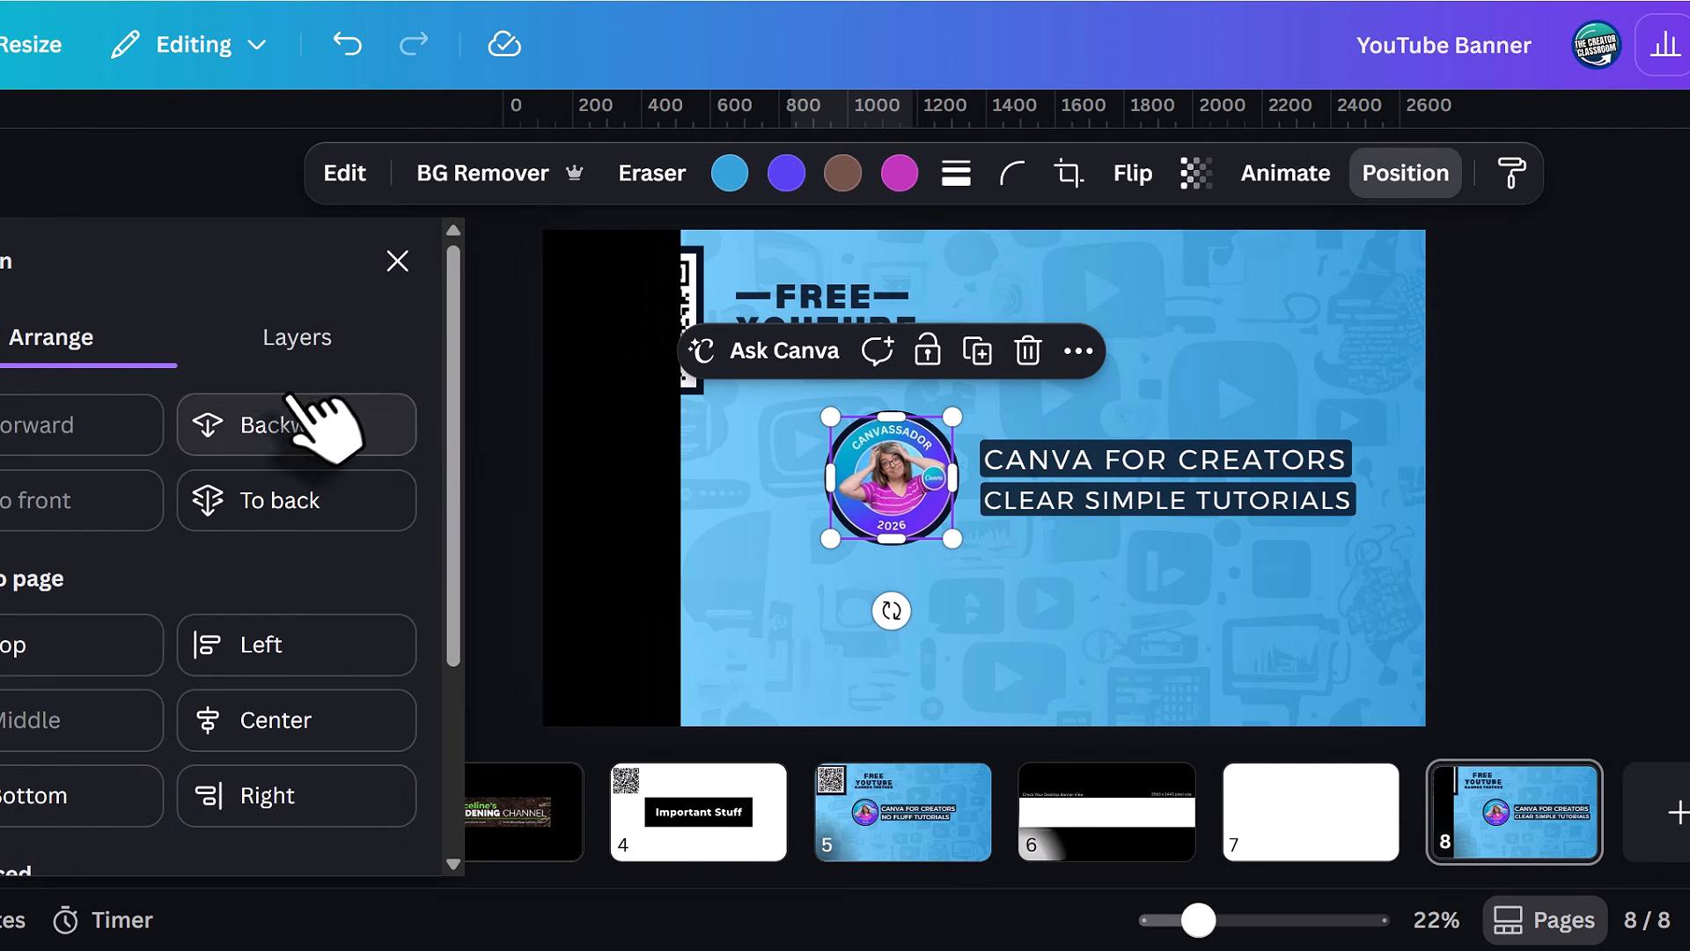
{"action": "left_click", "coordinate": [332, 332]}
{"action": "left_click_drag", "start_coordinate": [891, 477], "coordinate": [787, 476]}
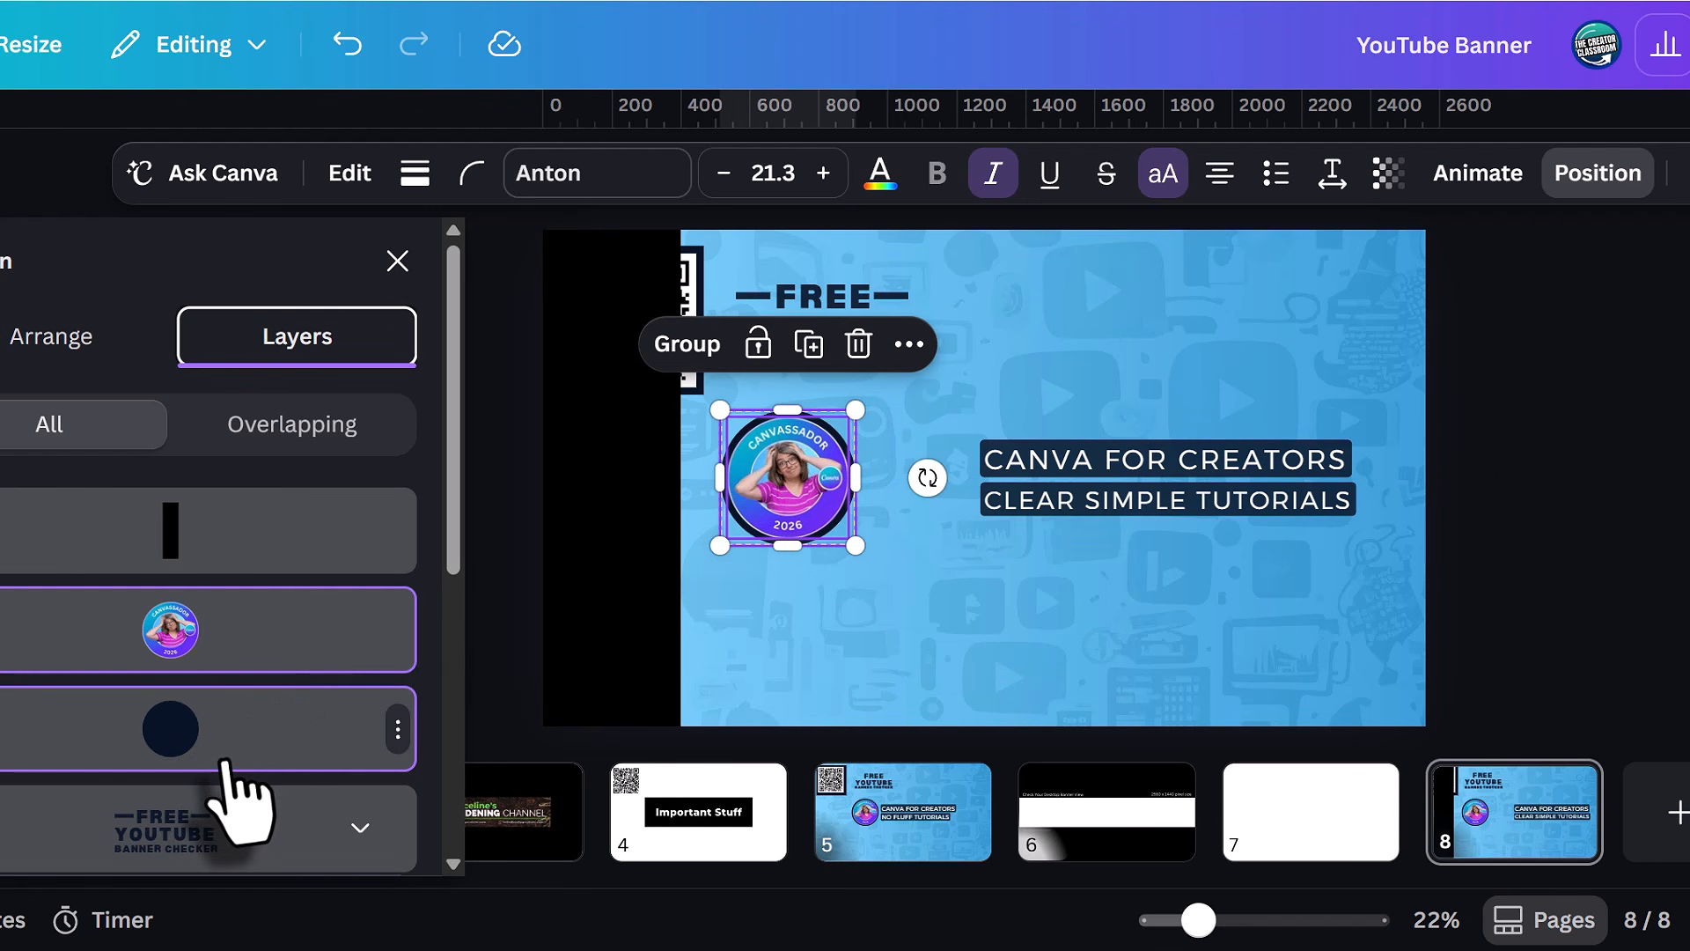
{"action": "scroll", "coordinate": [231, 792], "scroll_direction": "down", "scroll_amount": 4}
{"action": "left_click", "coordinate": [264, 642]}
{"action": "left_click_drag", "start_coordinate": [1294, 528], "coordinate": [1177, 494]}
Extend the cropped phone overlay back across page 8 and return it to page 7.
{"action": "left_click", "coordinate": [555, 679]}
{"action": "left_click_drag", "start_coordinate": [621, 471], "coordinate": [1371, 482]}
{"action": "key", "text": "ctrl+x"}
{"action": "left_click", "coordinate": [1298, 814]}
{"action": "key", "text": "ctrl+v"}
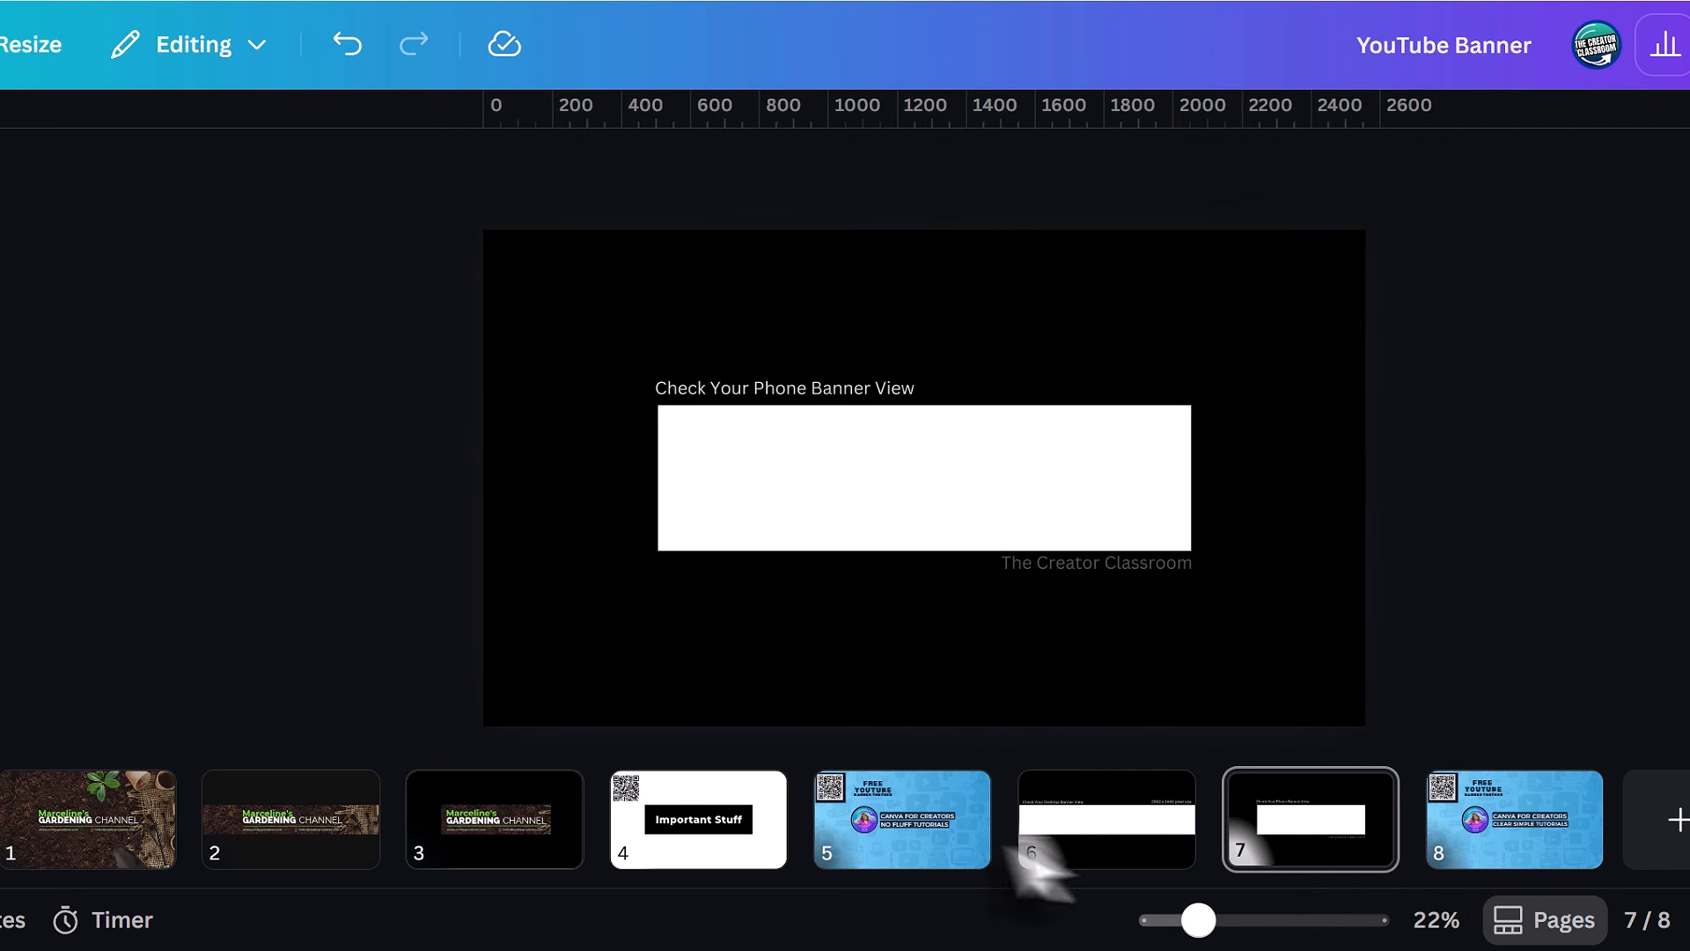
Transfer the desktop banner view overlay from page 6 onto page 8, align it to the full page, and deselect it.
{"action": "left_click", "coordinate": [1008, 845]}
{"action": "left_click", "coordinate": [1327, 294]}
{"action": "key", "text": "ctrl+x"}
{"action": "left_click", "coordinate": [1536, 793]}
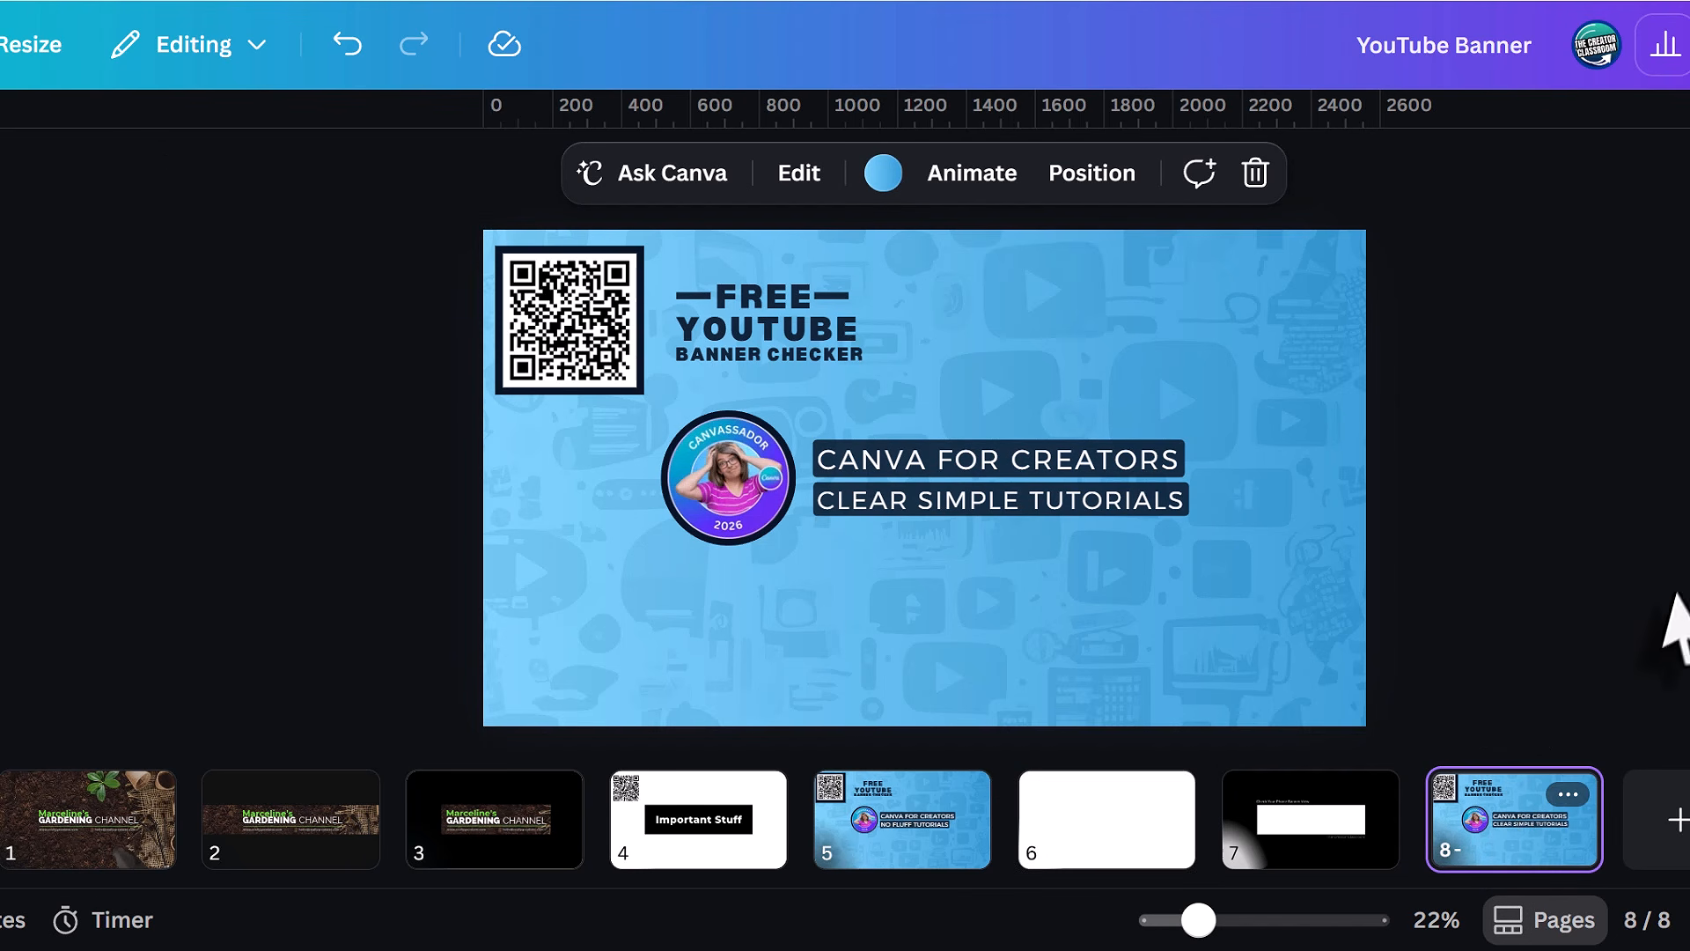
{"action": "left_click", "coordinate": [1320, 615]}
{"action": "key", "text": "ctrl+v"}
{"action": "left_click_drag", "start_coordinate": [1317, 287], "coordinate": [1301, 272]}
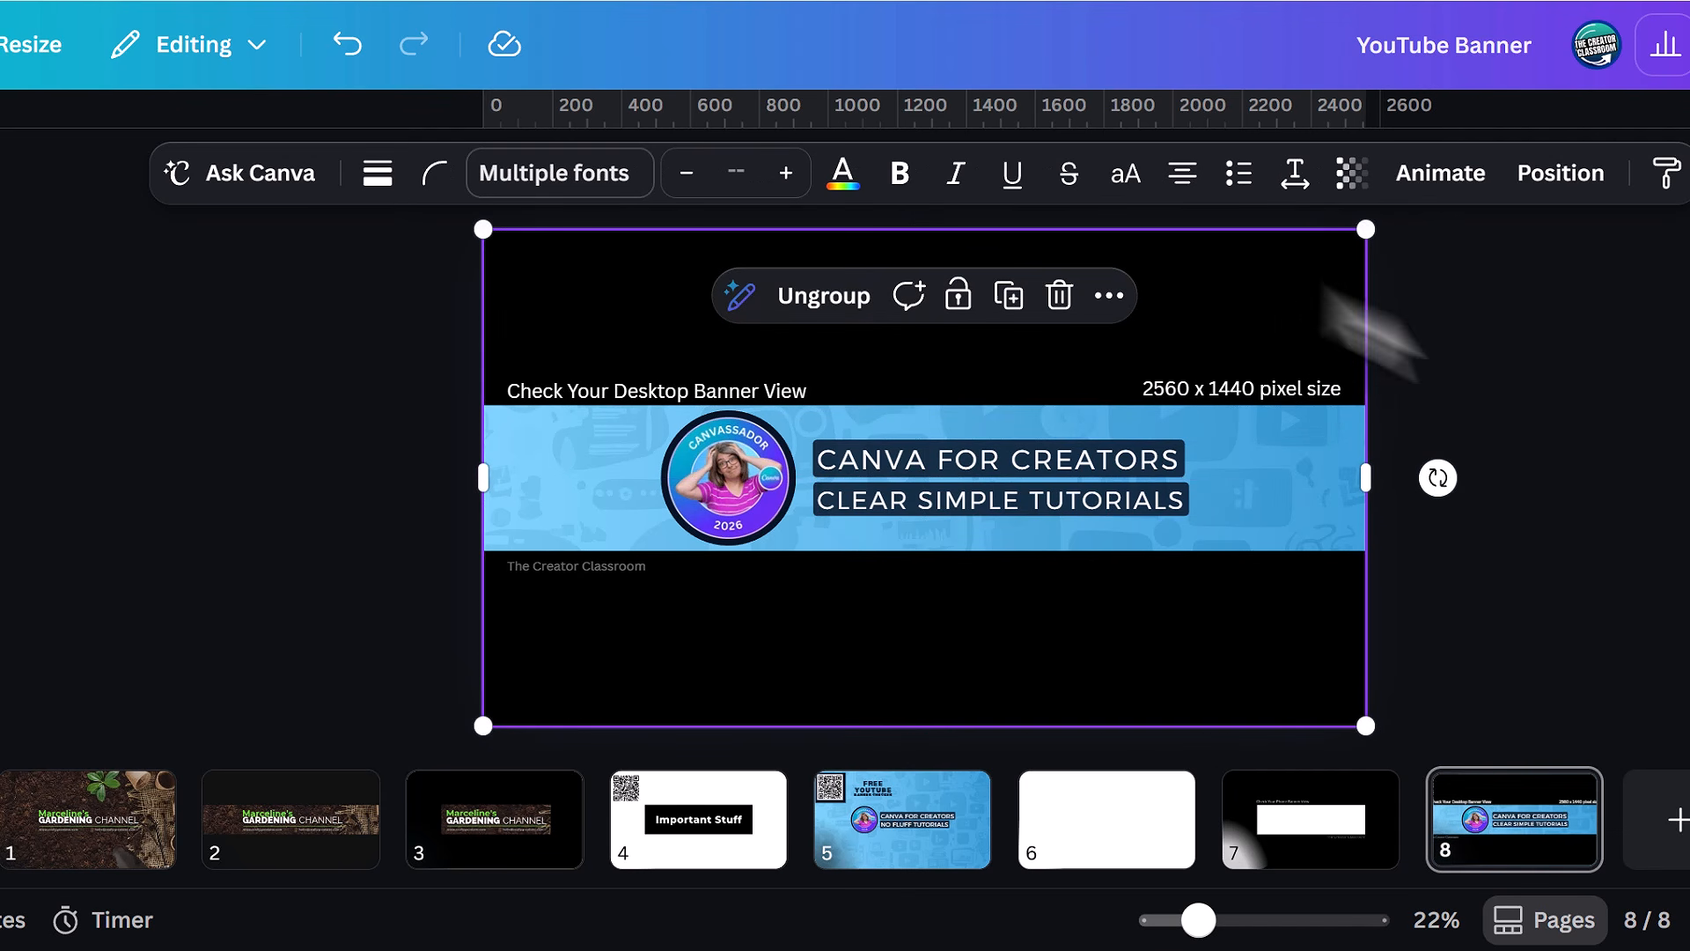
{"action": "left_click", "coordinate": [1615, 418]}
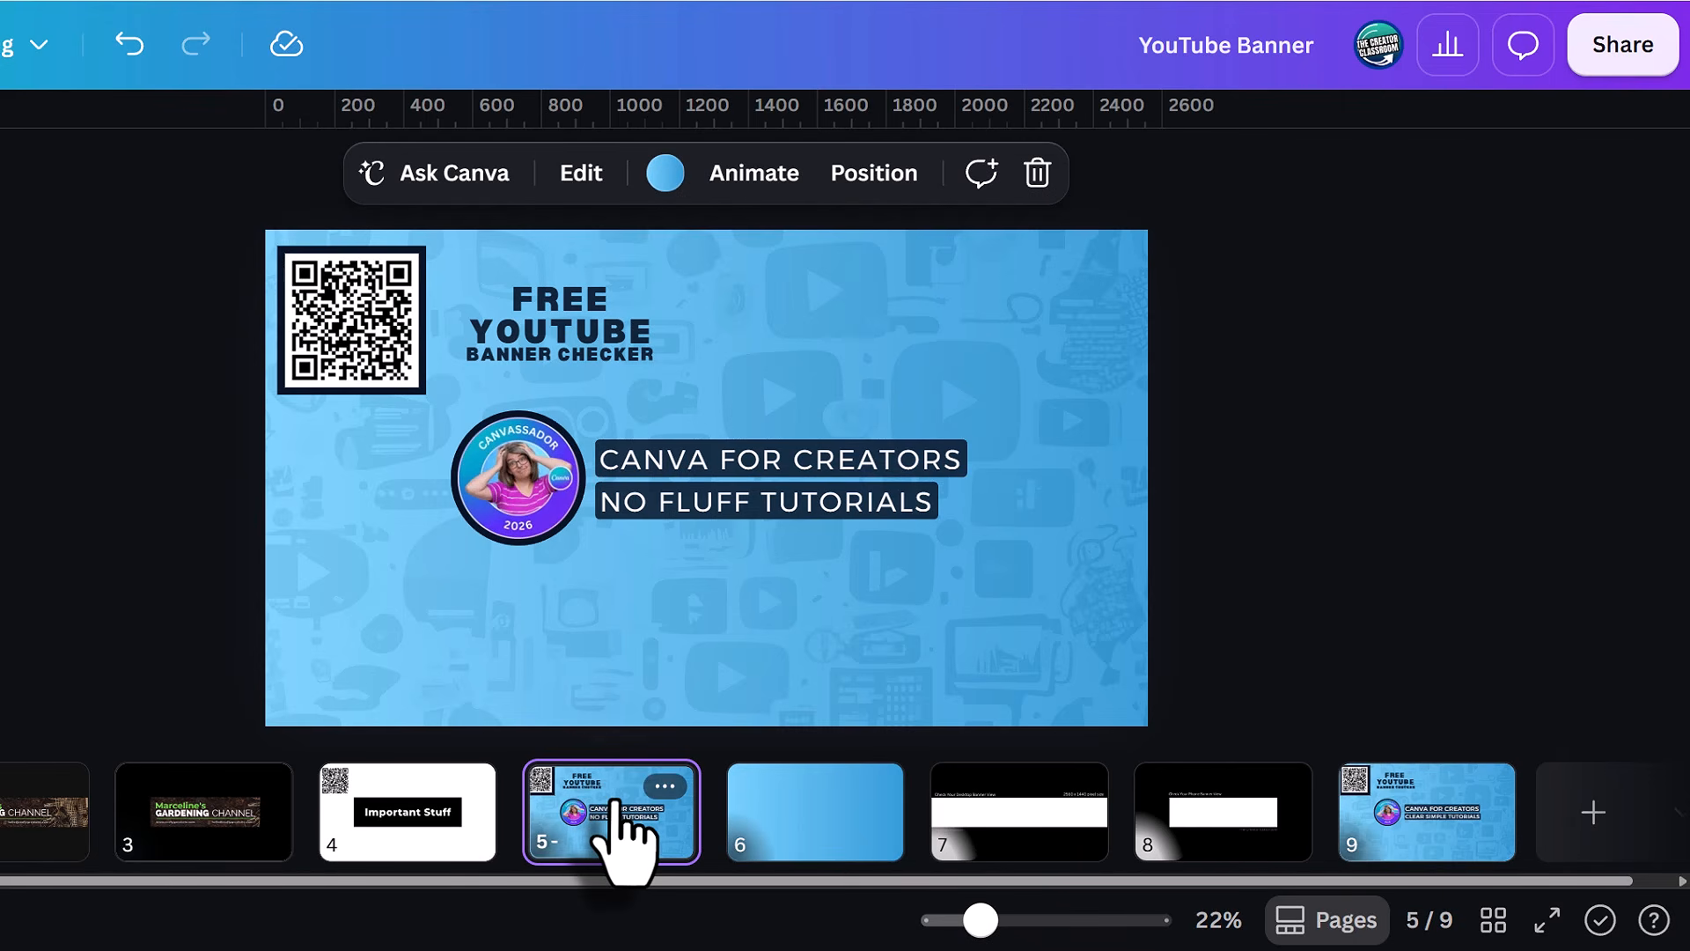
Download only page 5 of the banner design.
{"action": "right_click", "coordinate": [622, 841]}
{"action": "left_click", "coordinate": [716, 774]}
{"action": "left_click", "coordinate": [1600, 554]}
{"action": "left_click", "coordinate": [1232, 87]}
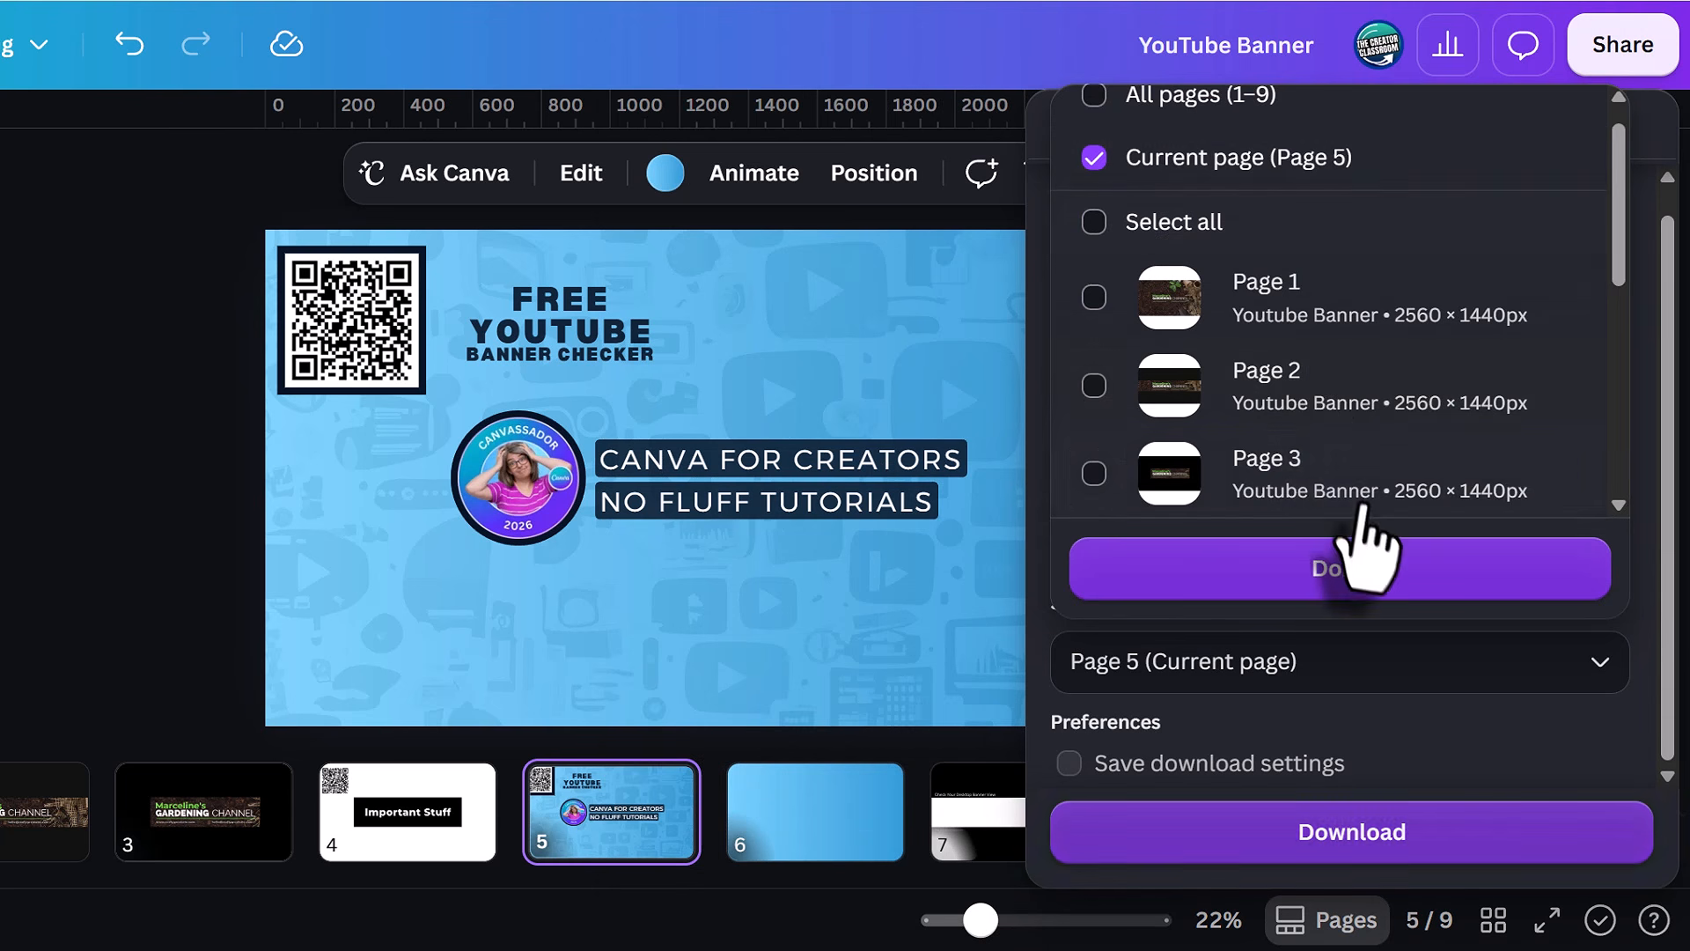
{"action": "left_click", "coordinate": [1340, 566]}
{"action": "left_click", "coordinate": [1320, 831]}
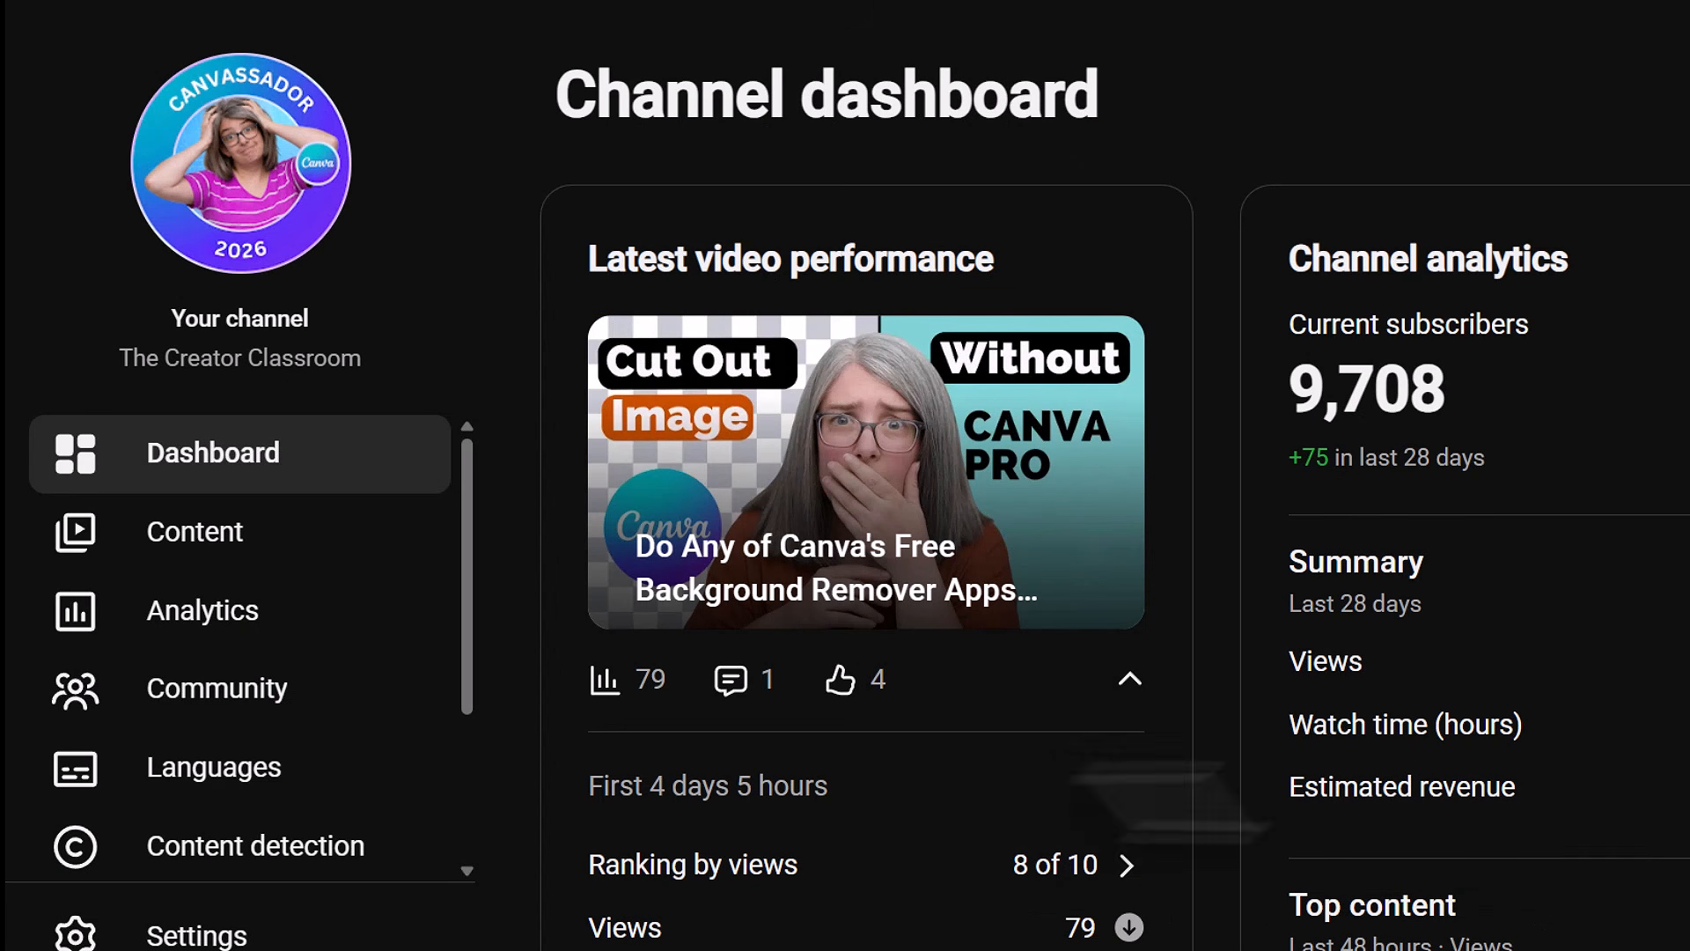
{"action": "scroll", "coordinate": [275, 698], "scroll_direction": "down", "scroll_amount": 3}
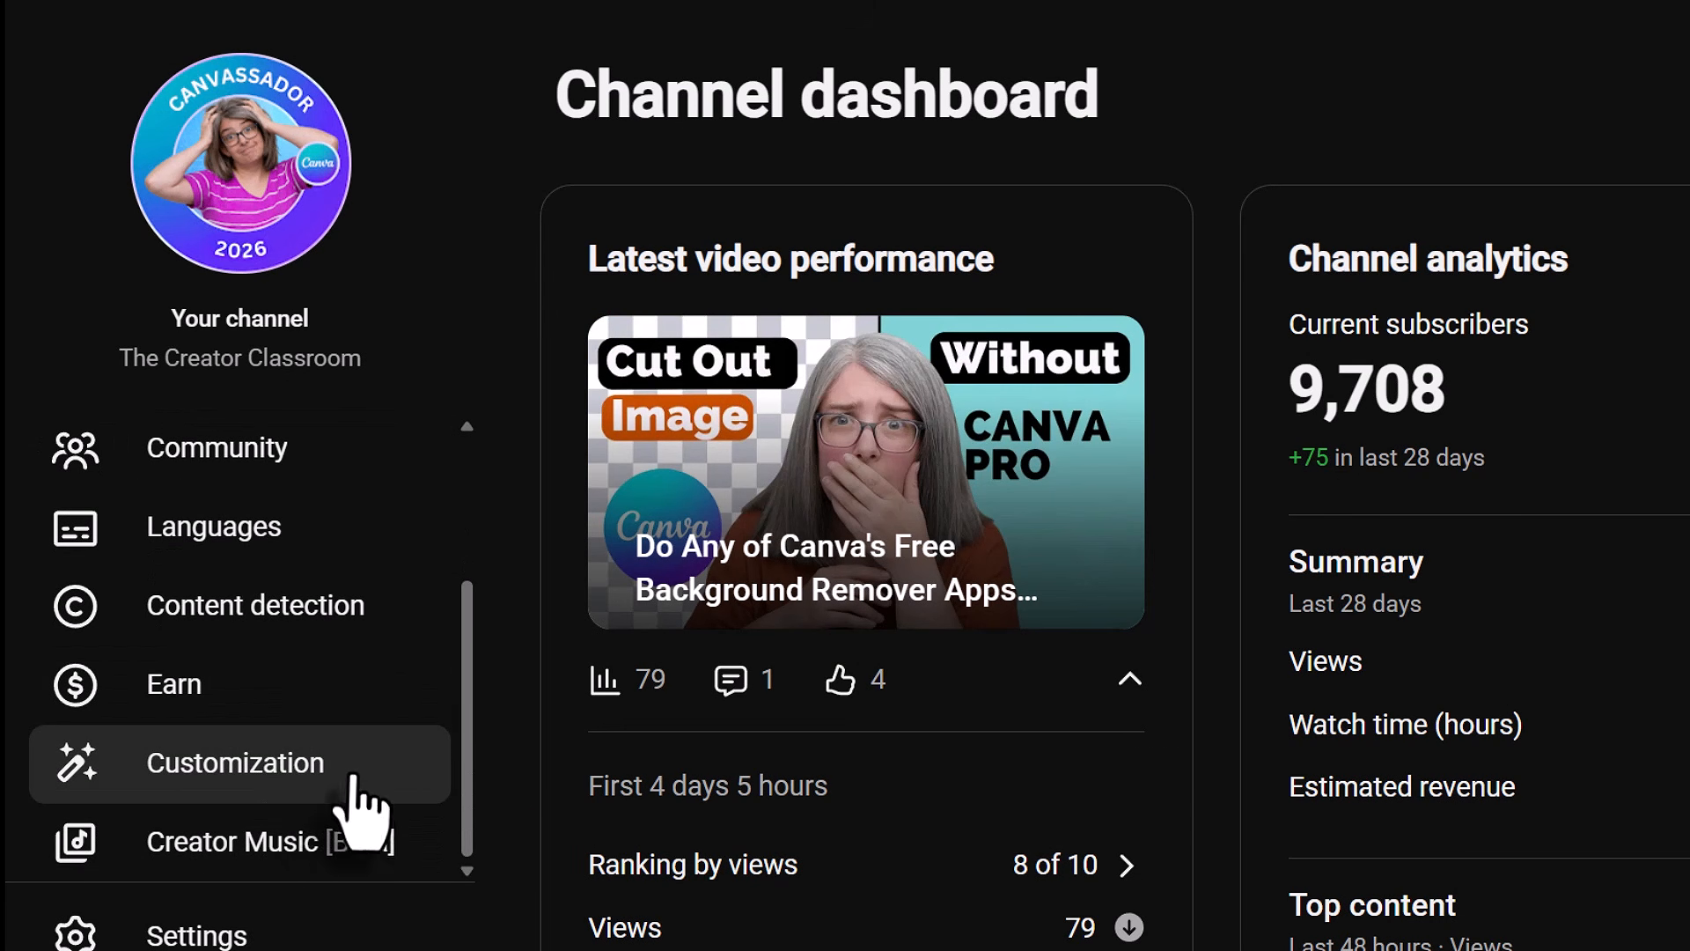
{"action": "left_click", "coordinate": [354, 779]}
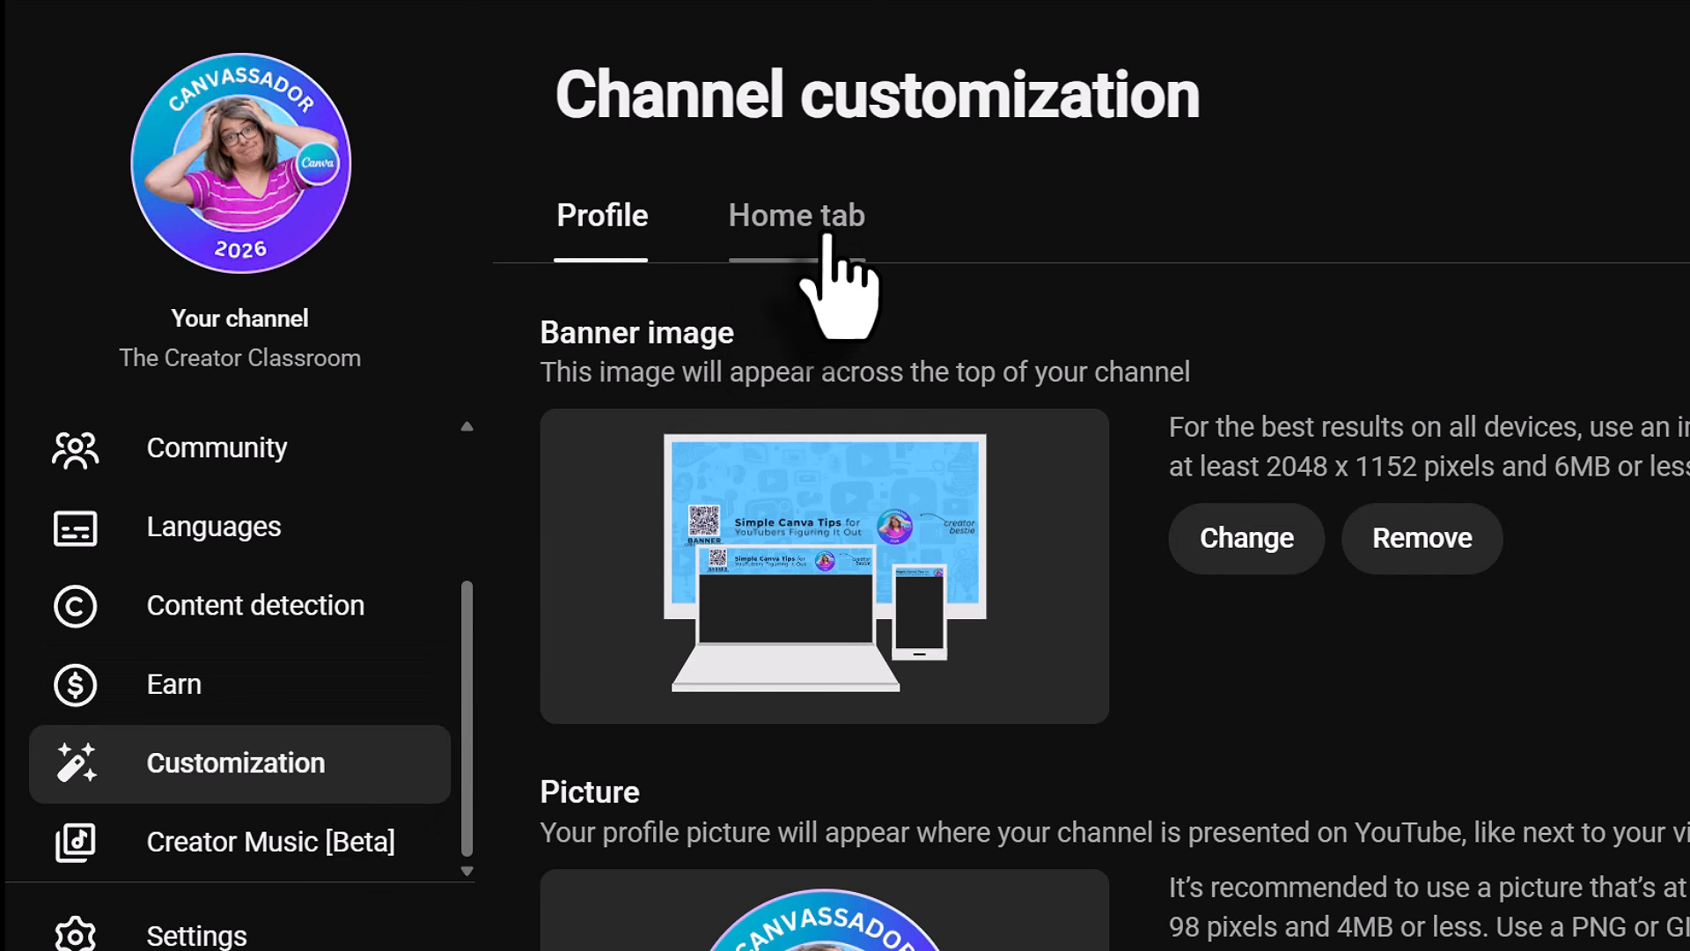
{"action": "left_click", "coordinate": [1241, 539]}
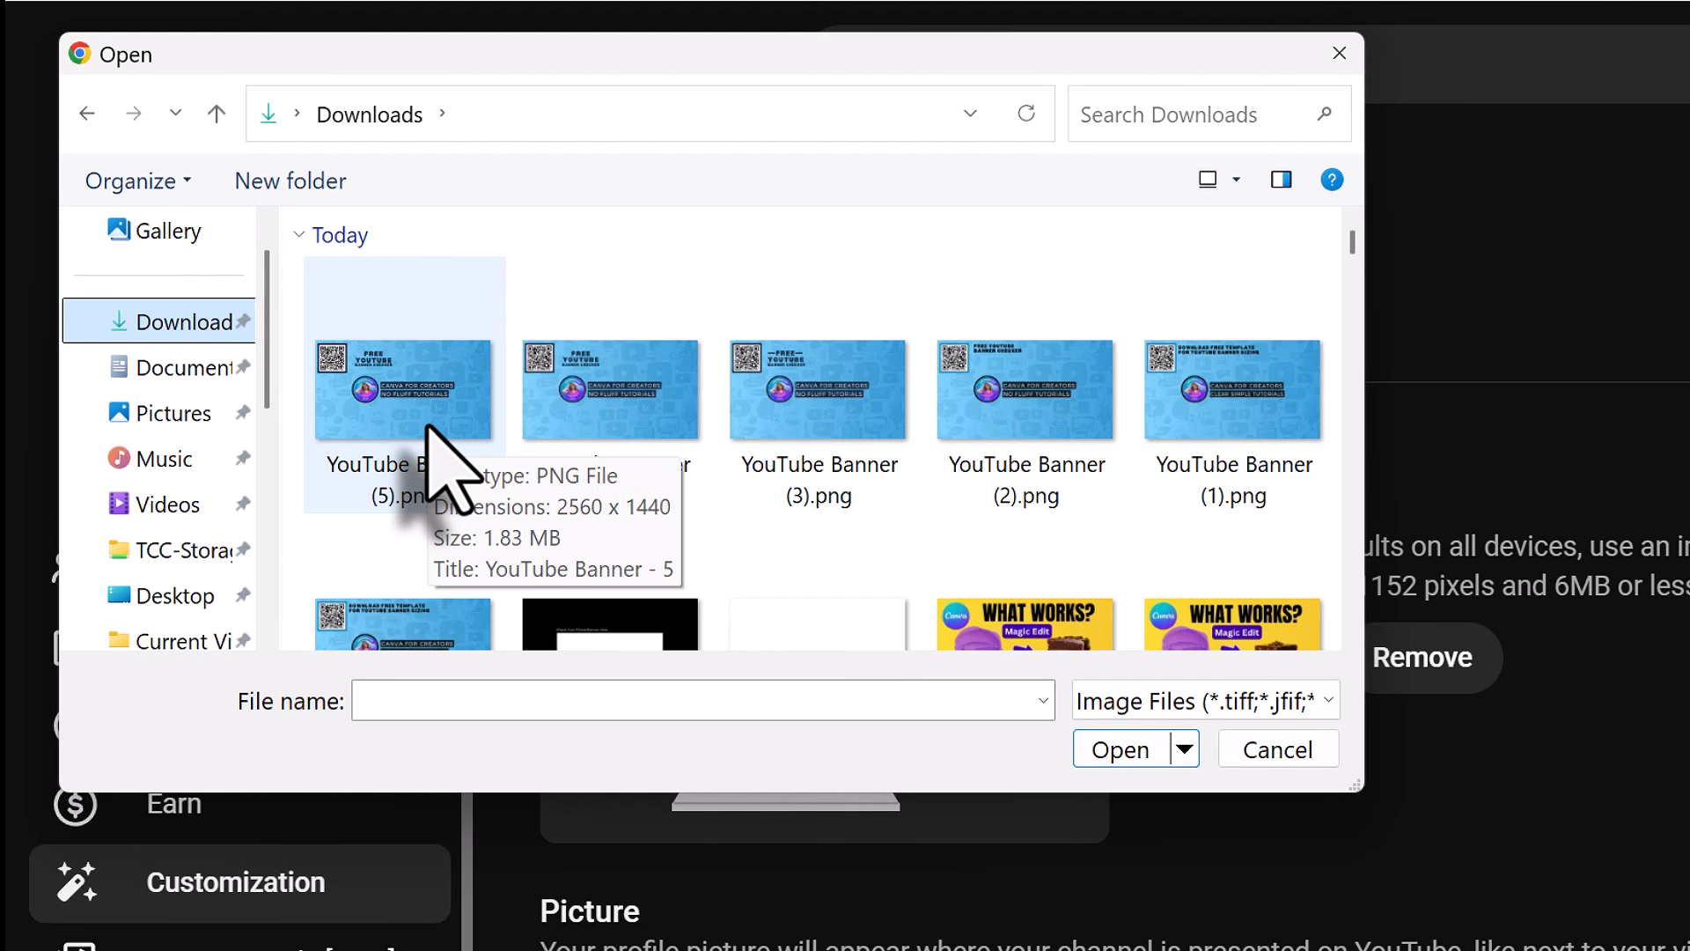
{"action": "double_click", "coordinate": [427, 430]}
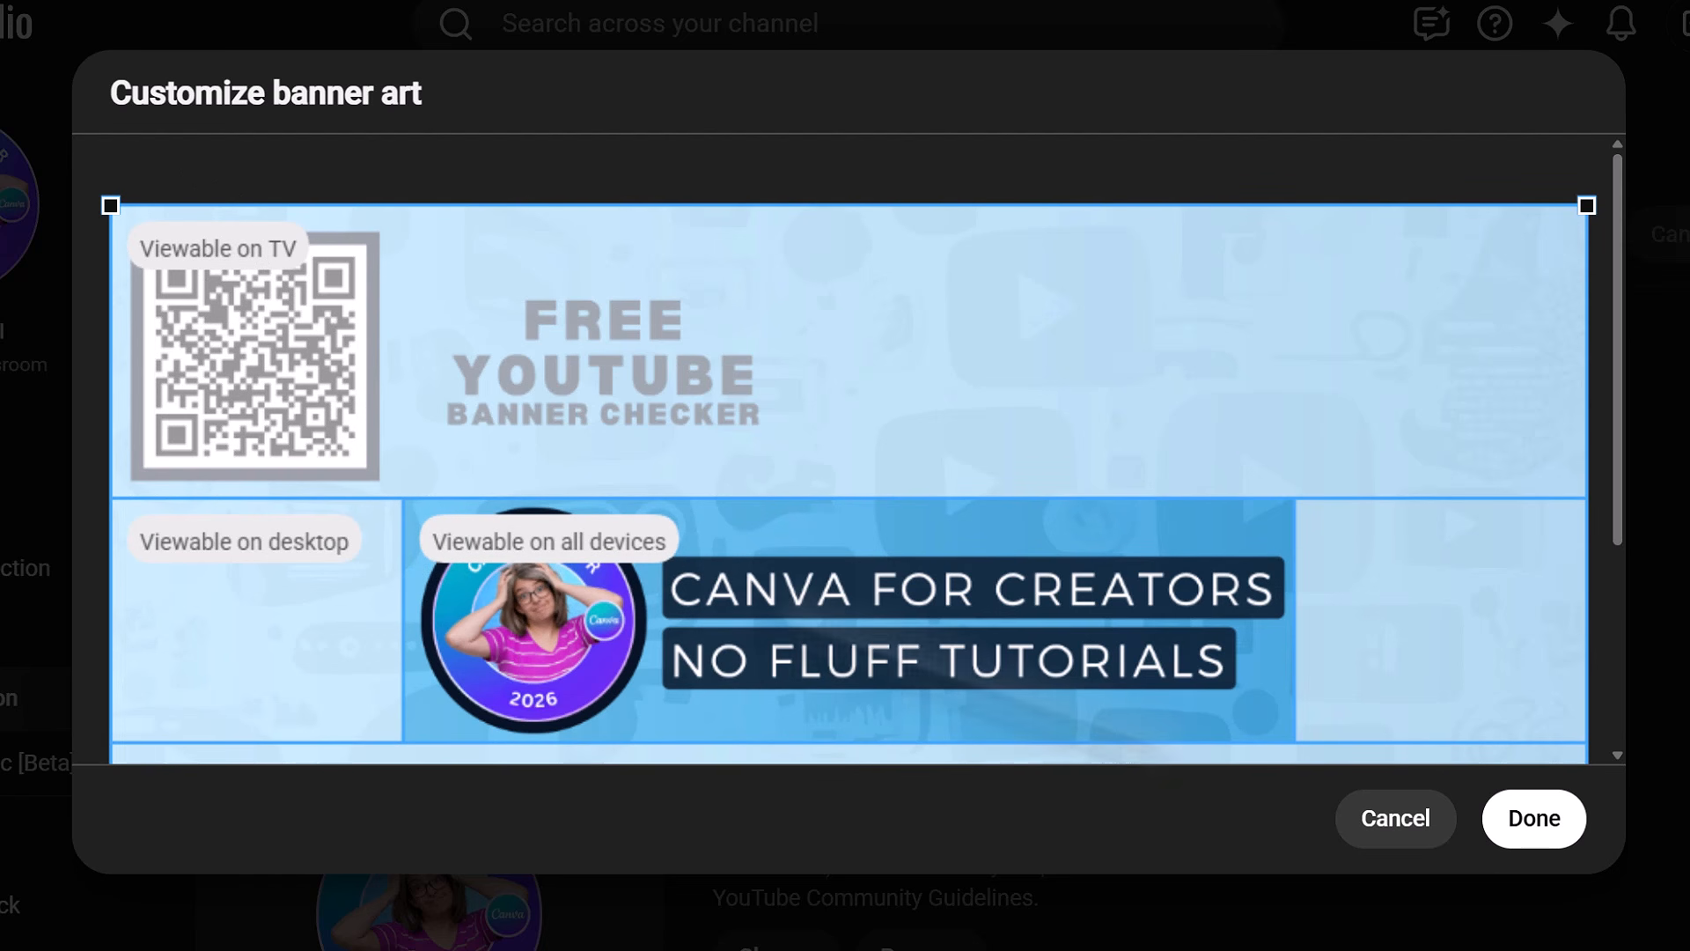
Check the TV, desktop and all-devices areas in the banner art preview and accept the banner crop.
{"action": "left_click_drag", "start_coordinate": [1619, 263], "coordinate": [1662, 154]}
{"action": "scroll", "coordinate": [1453, 440], "scroll_direction": "down", "scroll_amount": 5}
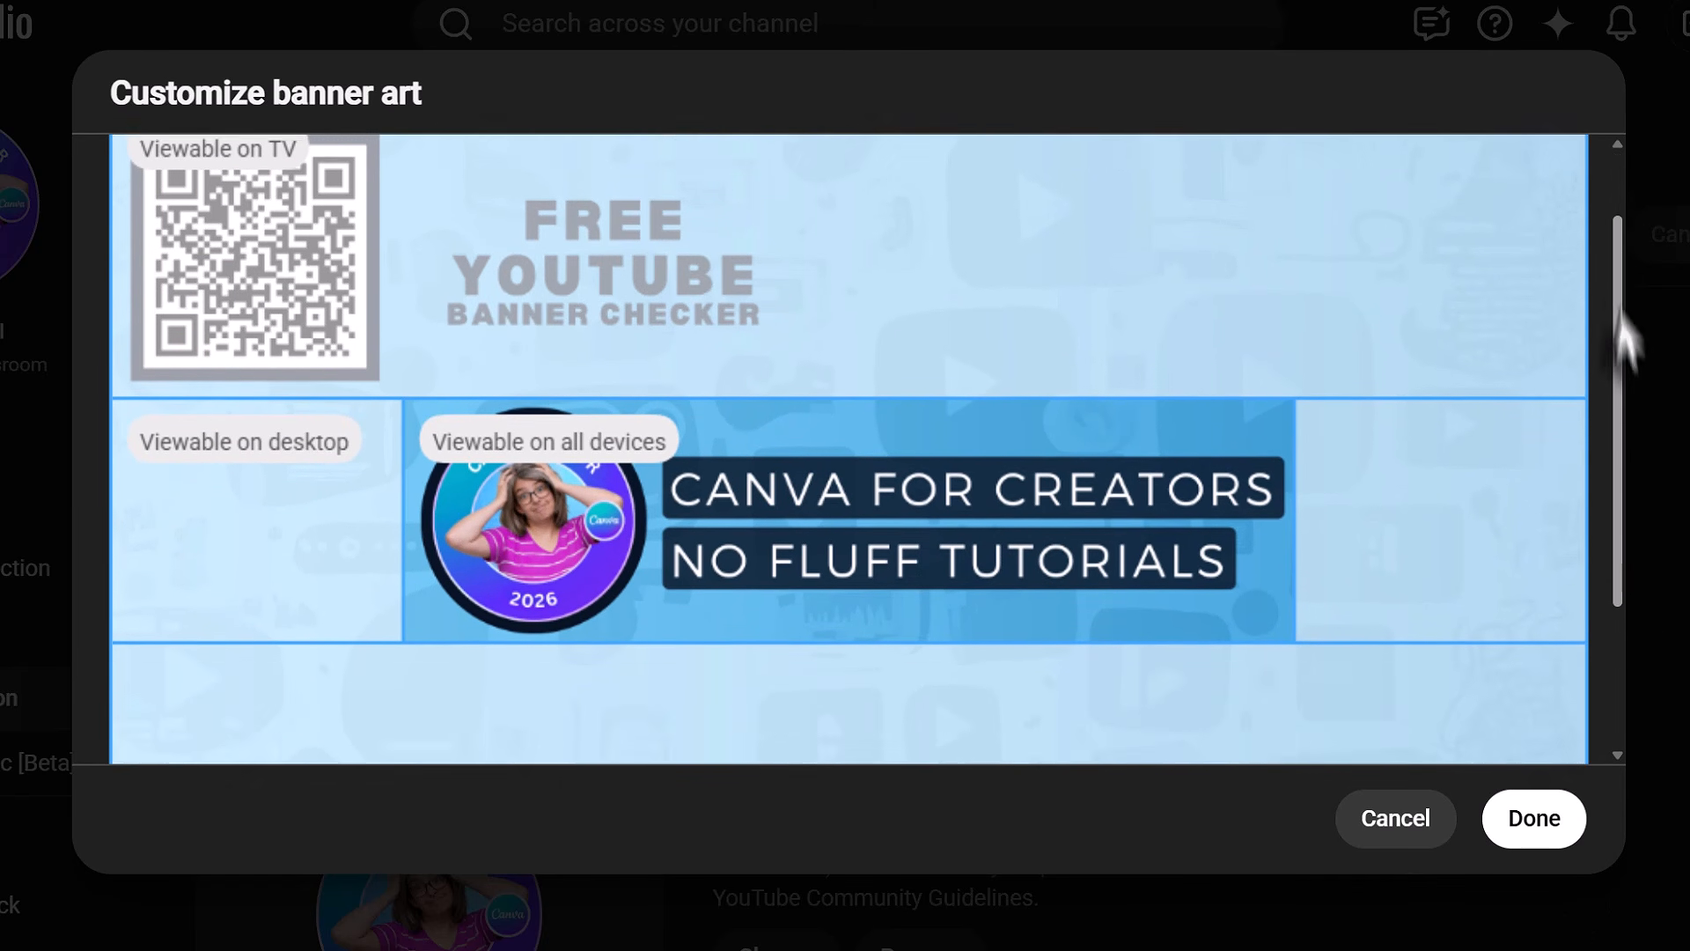
{"action": "left_click", "coordinate": [1532, 819]}
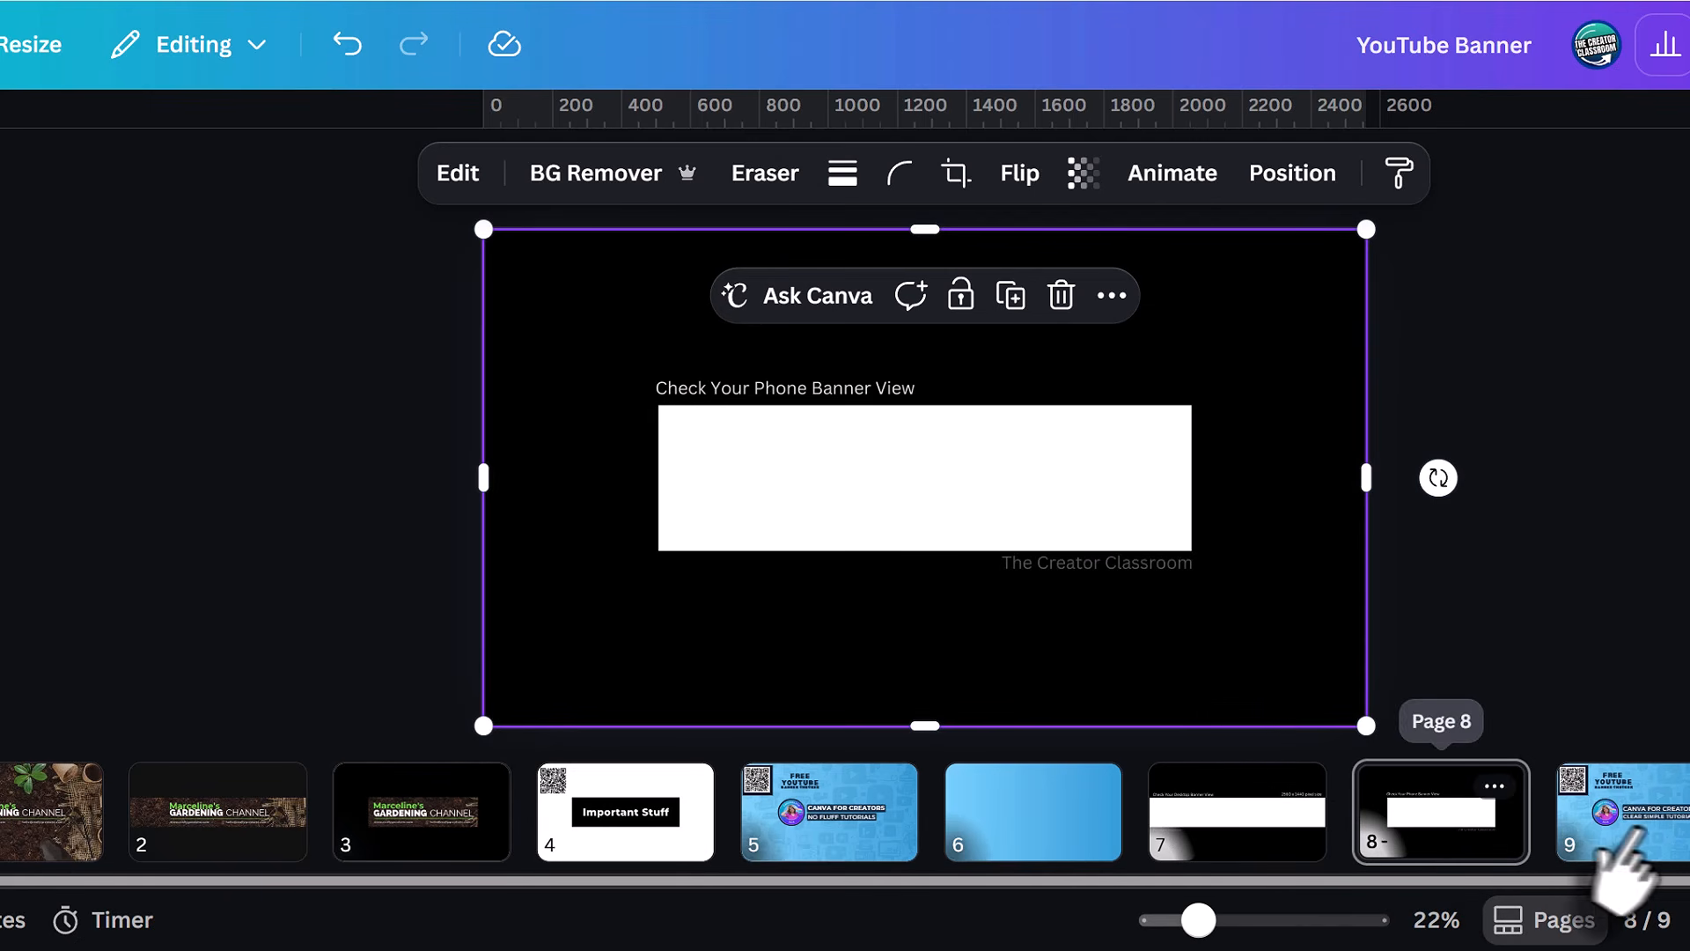
Back in Canva, lay the phone banner overlay over page 5 and shrink the "CANVA FOR CREATORS / NO FLUFF TUTORIALS" text to fit inside it.
{"action": "left_click", "coordinate": [840, 818]}
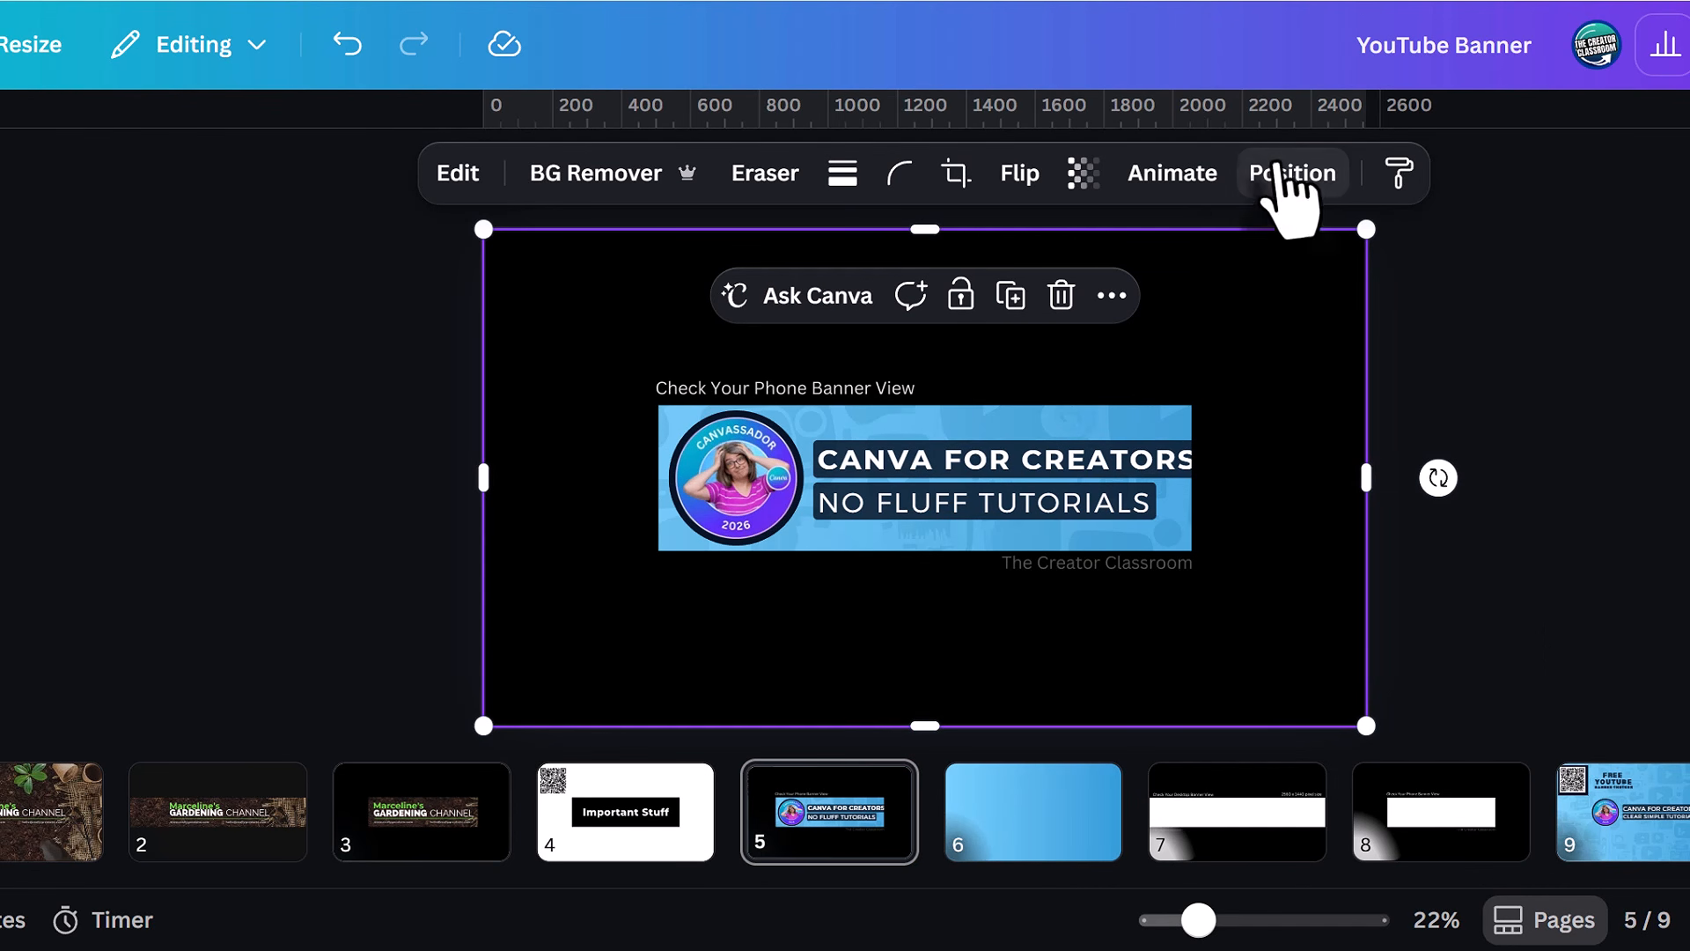
{"action": "left_click", "coordinate": [1277, 167]}
{"action": "scroll", "coordinate": [275, 668], "scroll_direction": "down", "scroll_amount": 4}
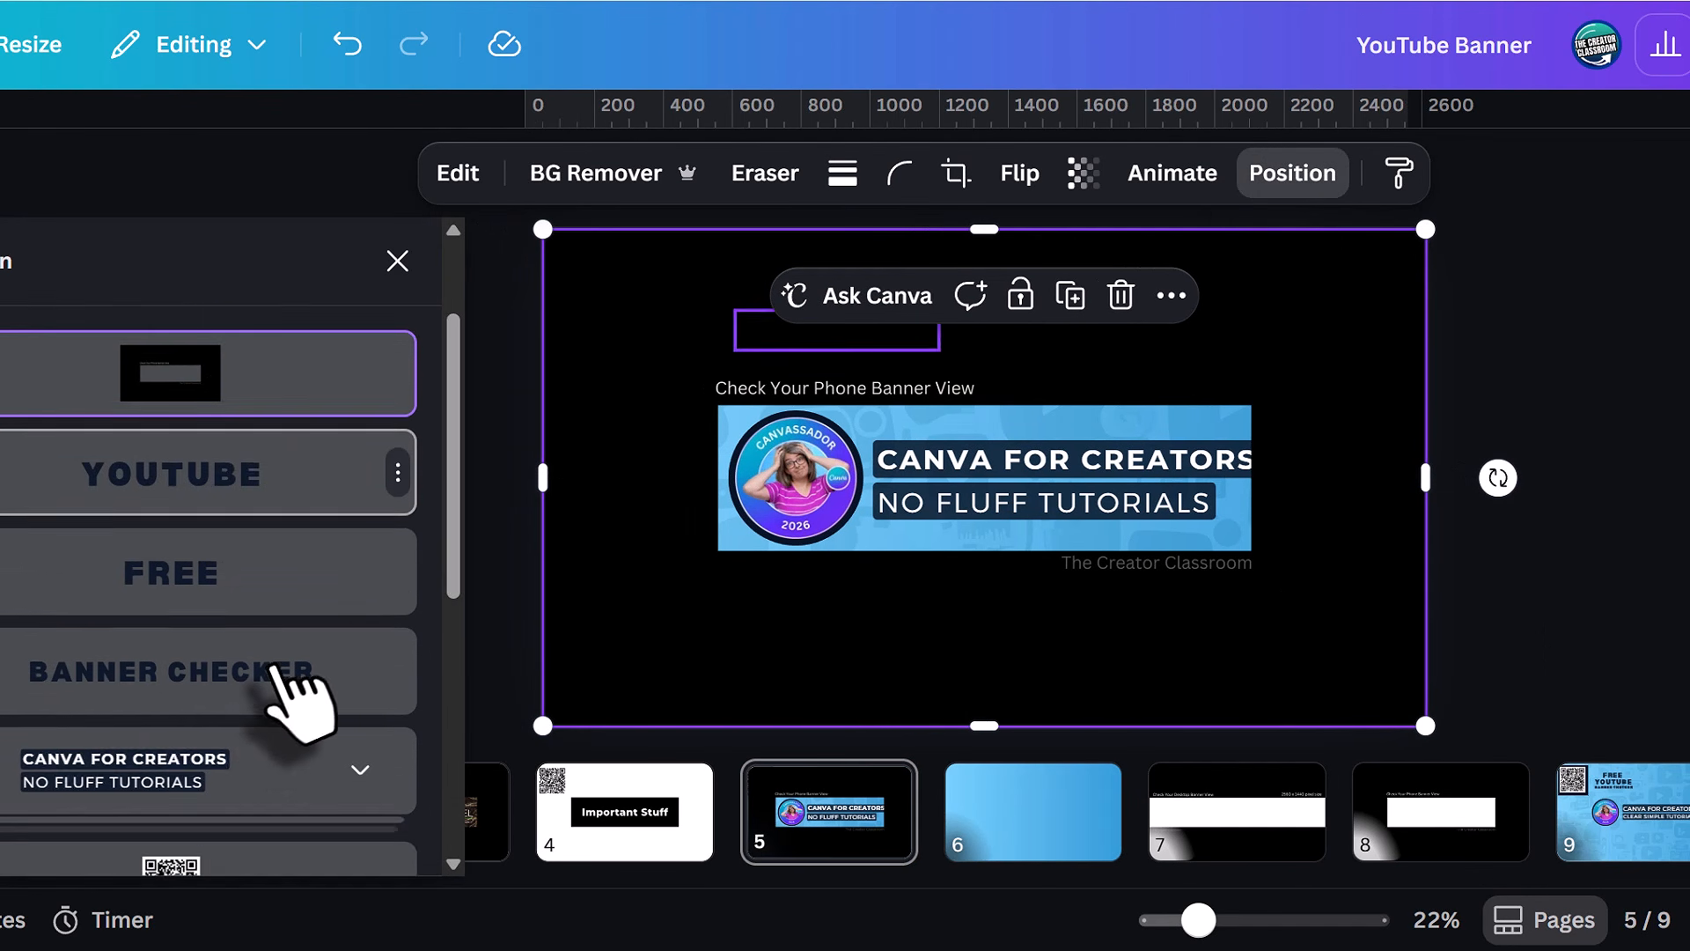
{"action": "left_click", "coordinate": [275, 620]}
{"action": "left_click_drag", "start_coordinate": [1425, 441], "coordinate": [1394, 446]}
{"action": "left_click_drag", "start_coordinate": [1215, 482], "coordinate": [1219, 479]}
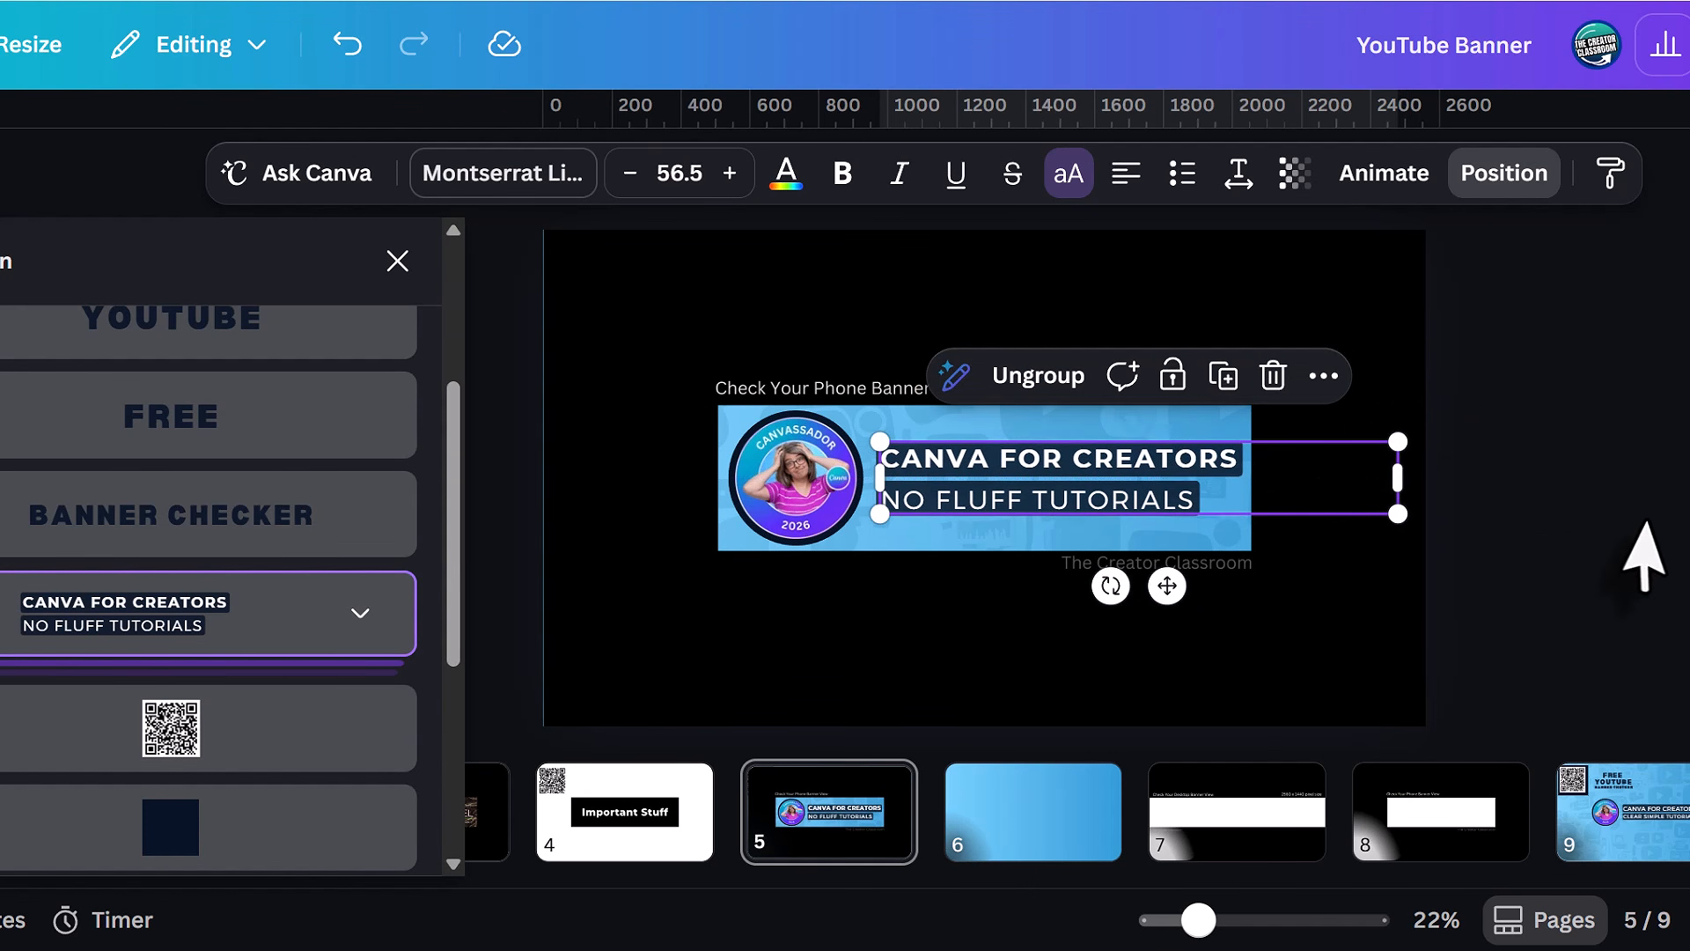
Delete the phone overlay from page 5 and open the download settings for that page.
{"action": "left_click", "coordinate": [1627, 520]}
{"action": "left_click", "coordinate": [1318, 544]}
{"action": "key", "text": "Delete"}
{"action": "right_click", "coordinate": [837, 805]}
{"action": "left_click", "coordinate": [959, 775]}
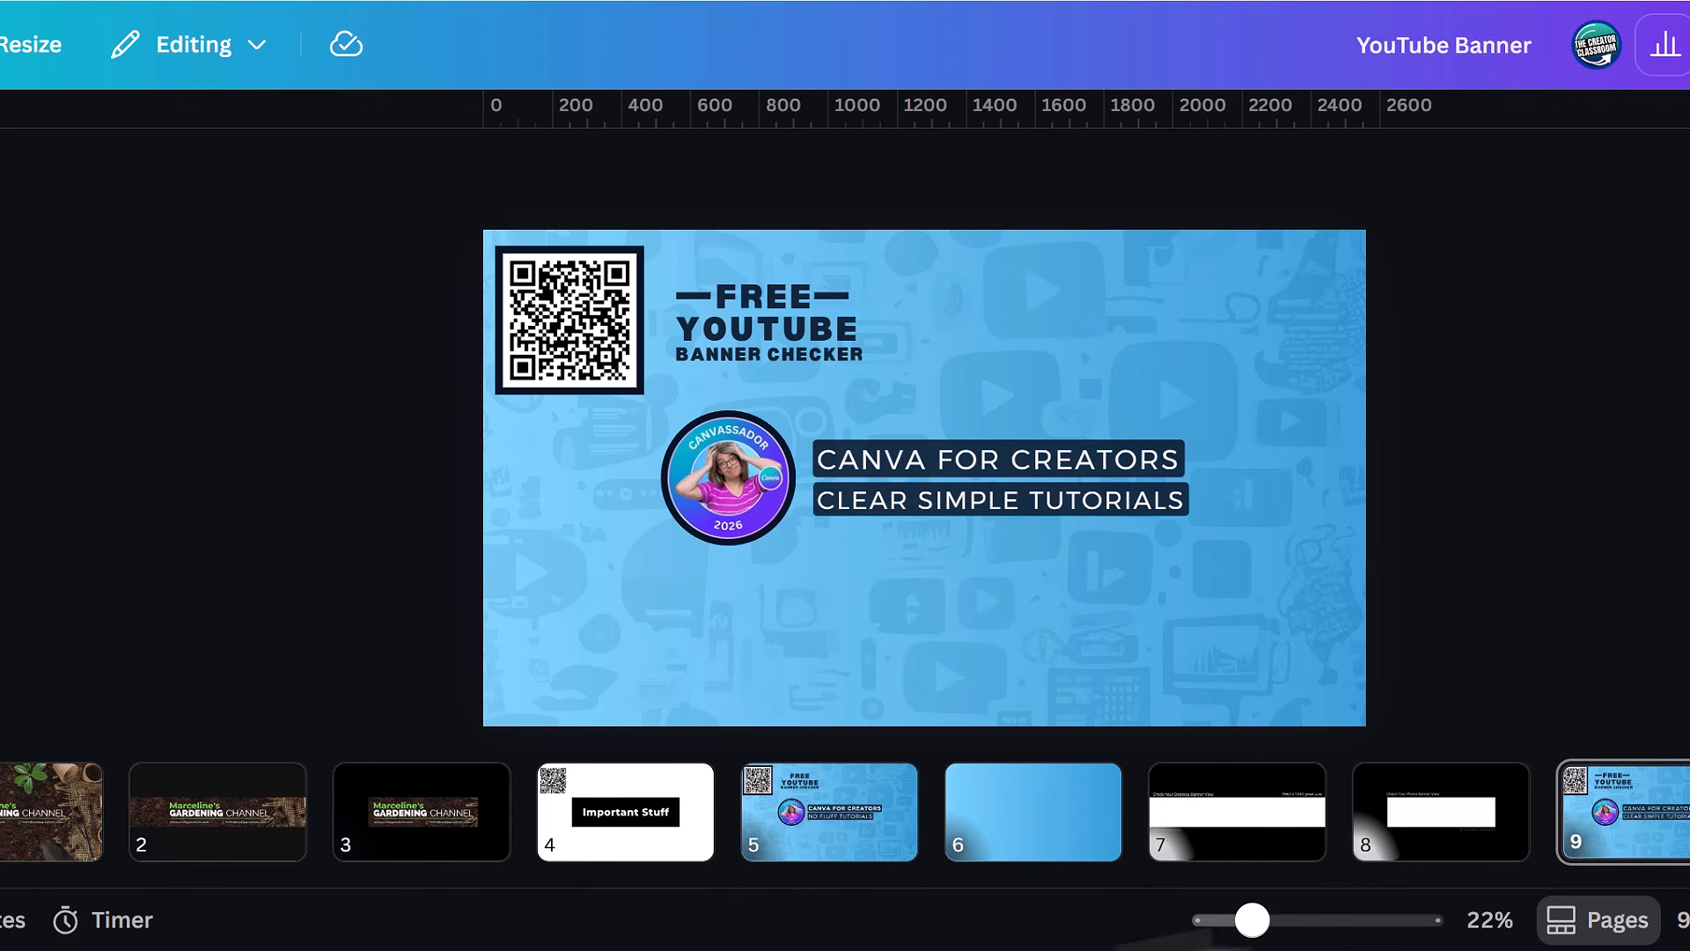
Move the QR code together with its dark backing square to the right of the "FREE YOUTUBE BANNER CHECKER" text on page 9.
{"action": "key", "text": "alt+1"}
{"action": "scroll", "coordinate": [172, 550], "scroll_direction": "down", "scroll_amount": 3}
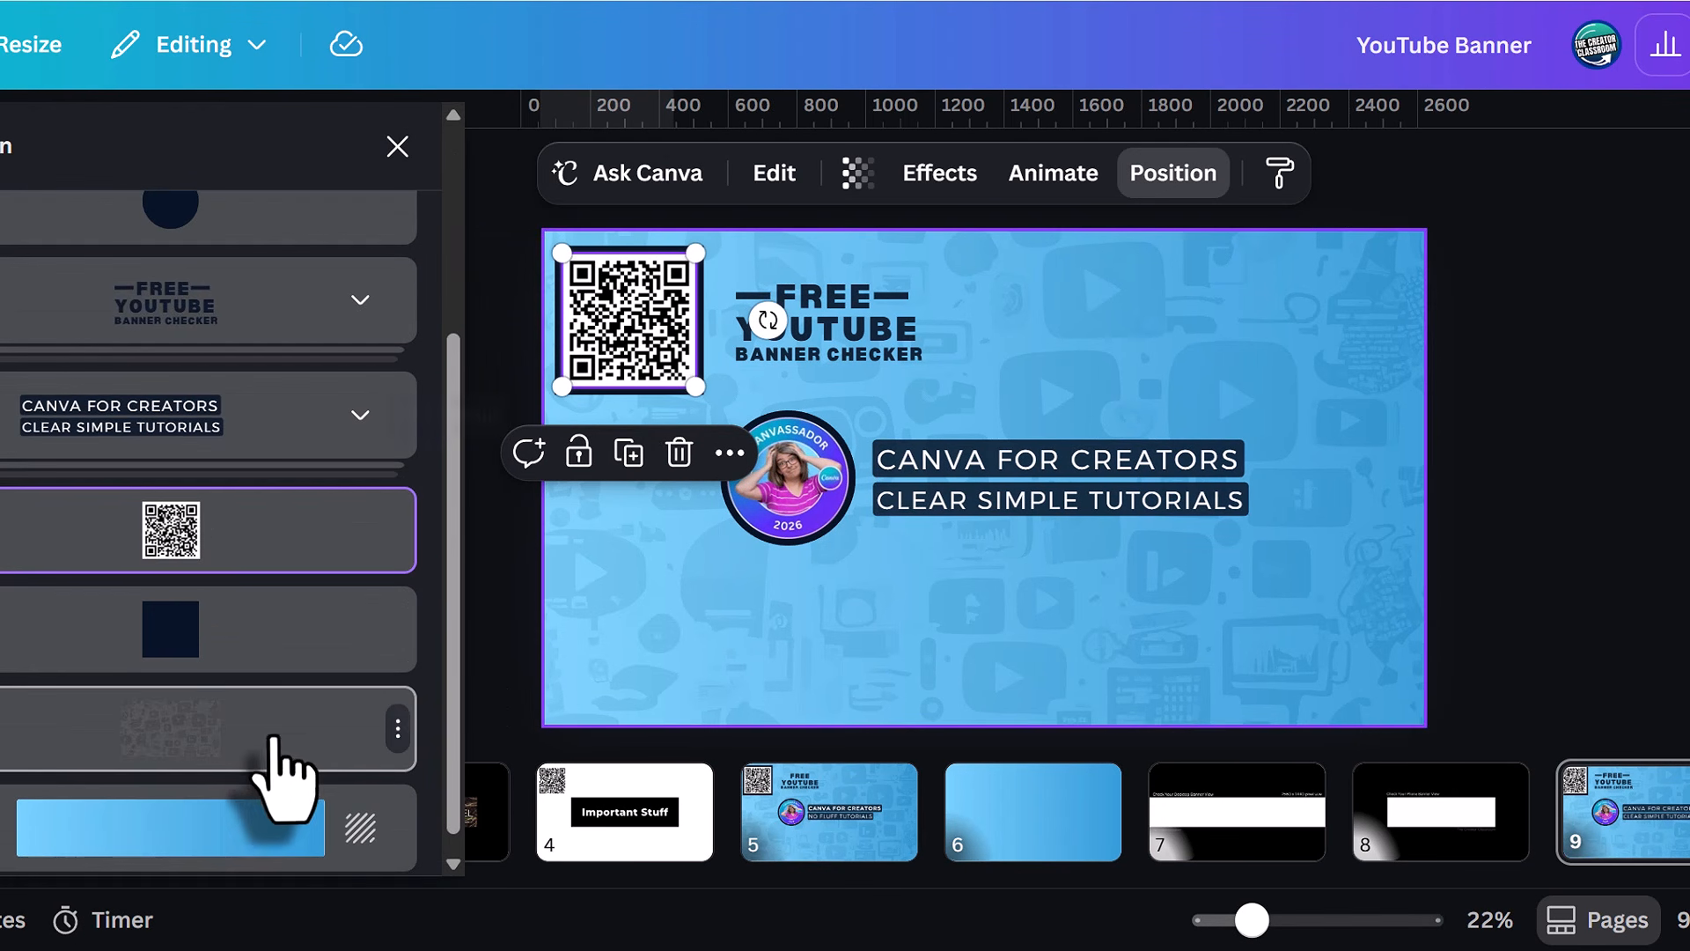
{"action": "left_click", "coordinate": [273, 632], "text": "shift"}
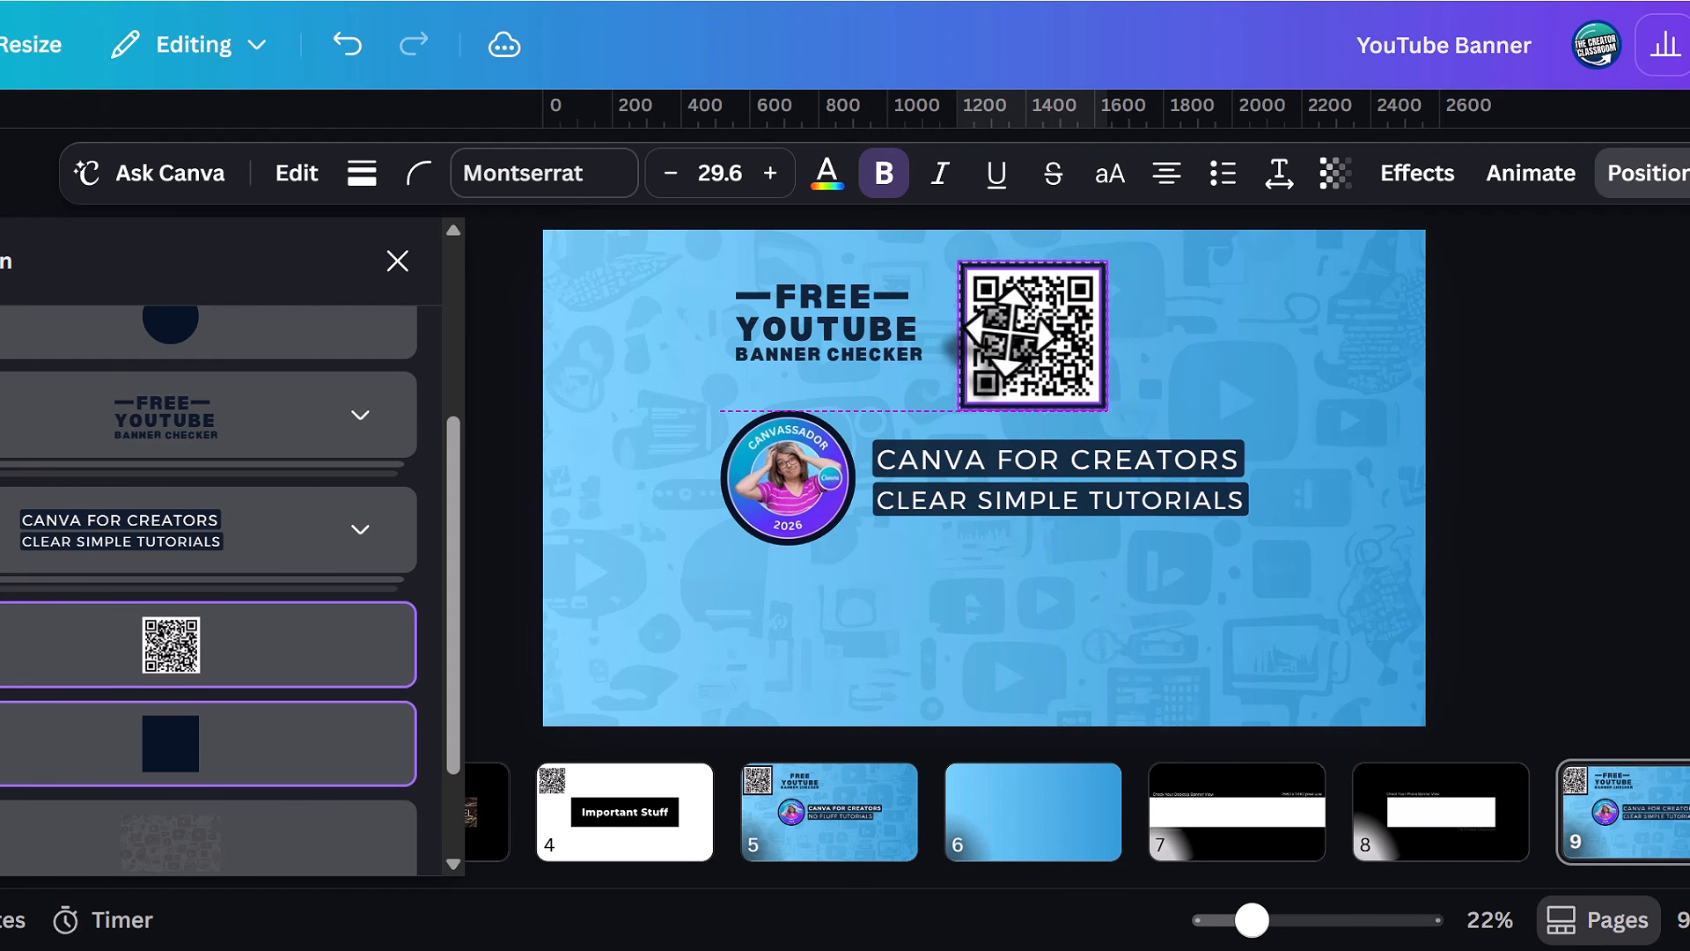